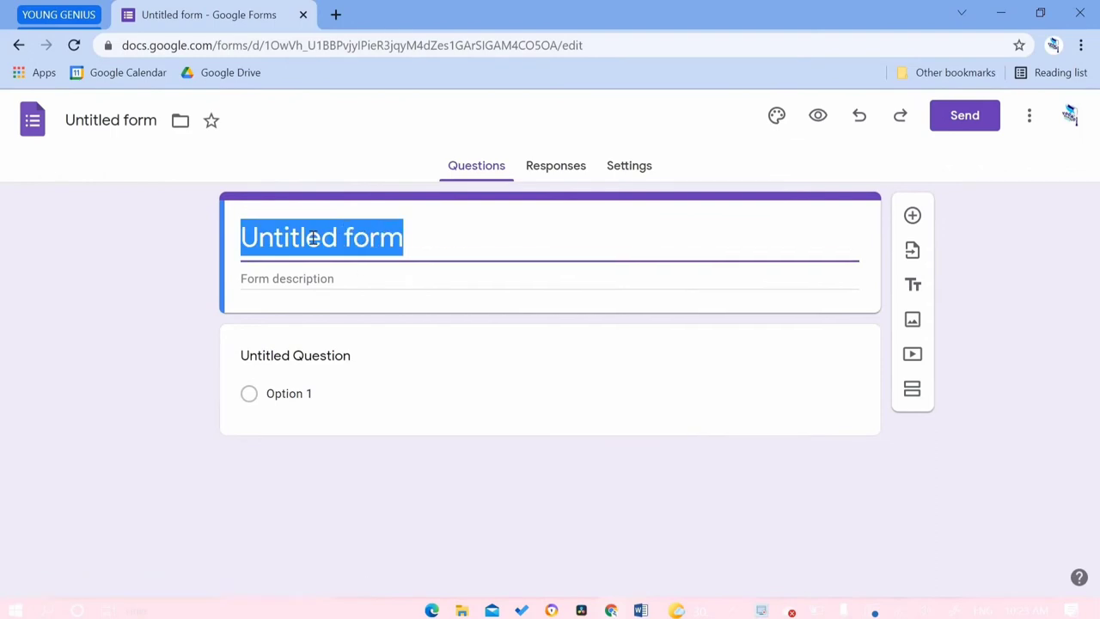
Replace 'Untitled form' with 'The Effectiveness of the Online Education System - CAPE 2021 Caribbean Studies SBA'.
key(BackSpace)
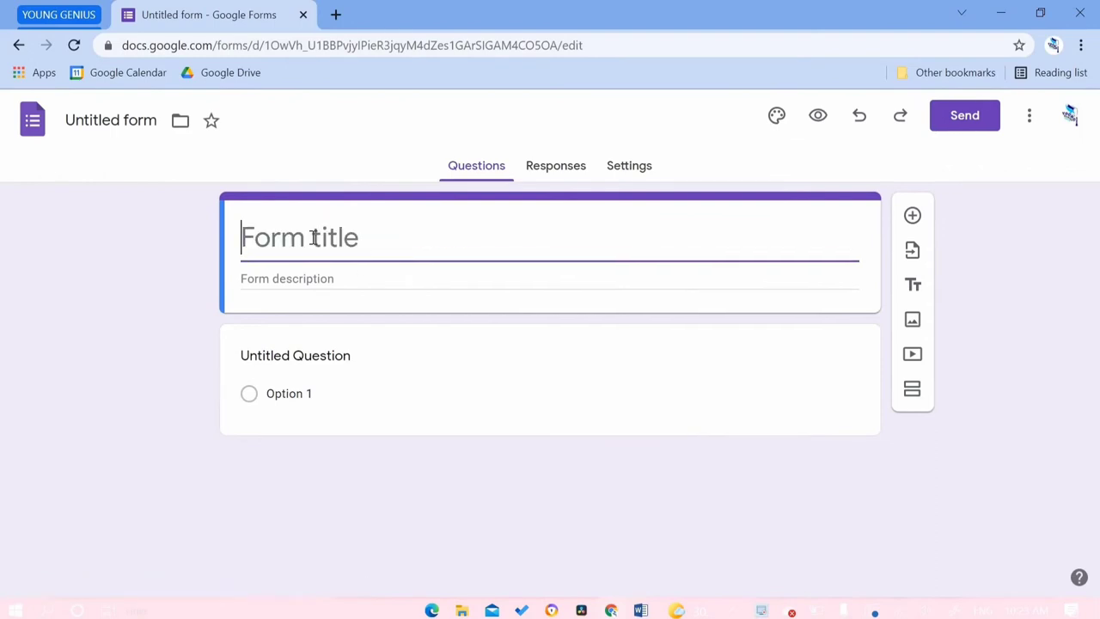
text(The E)
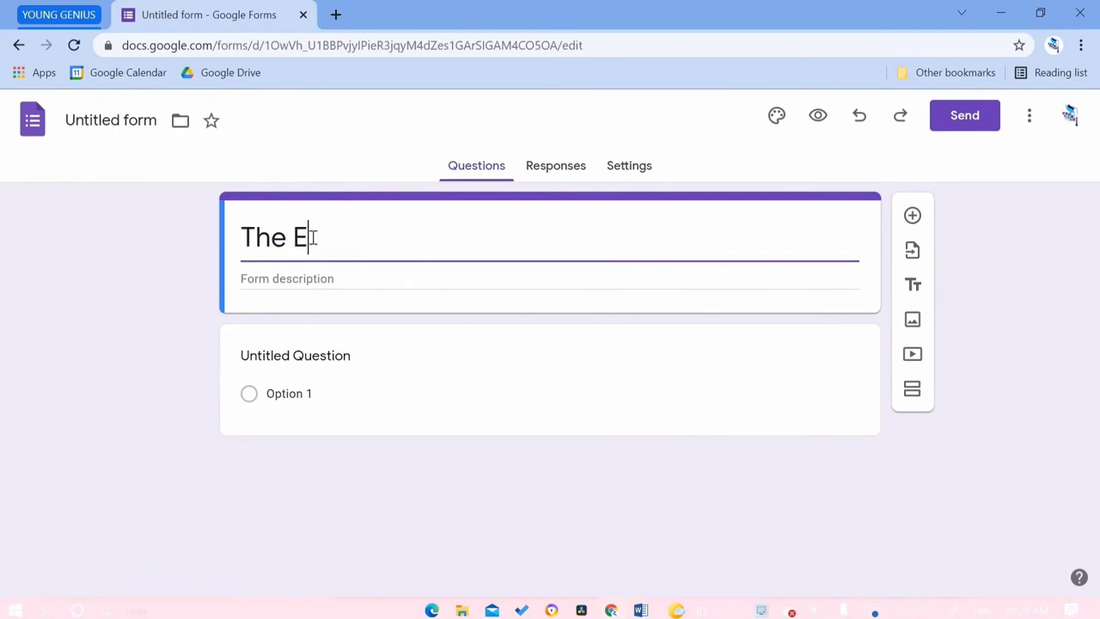
text(ffectiveness )
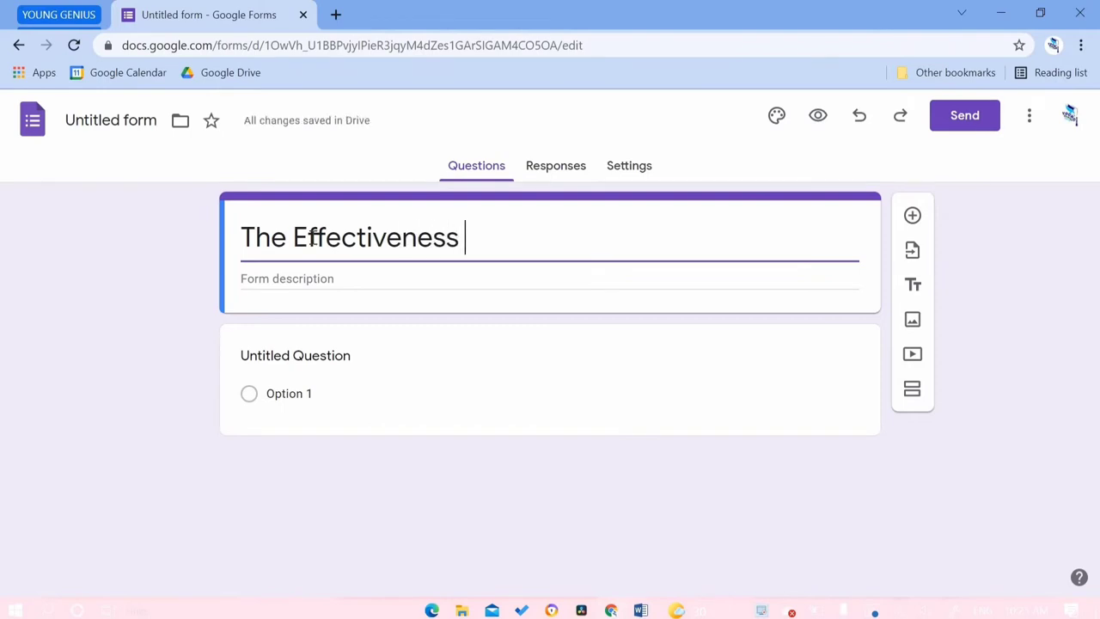
text(of Online Ed)
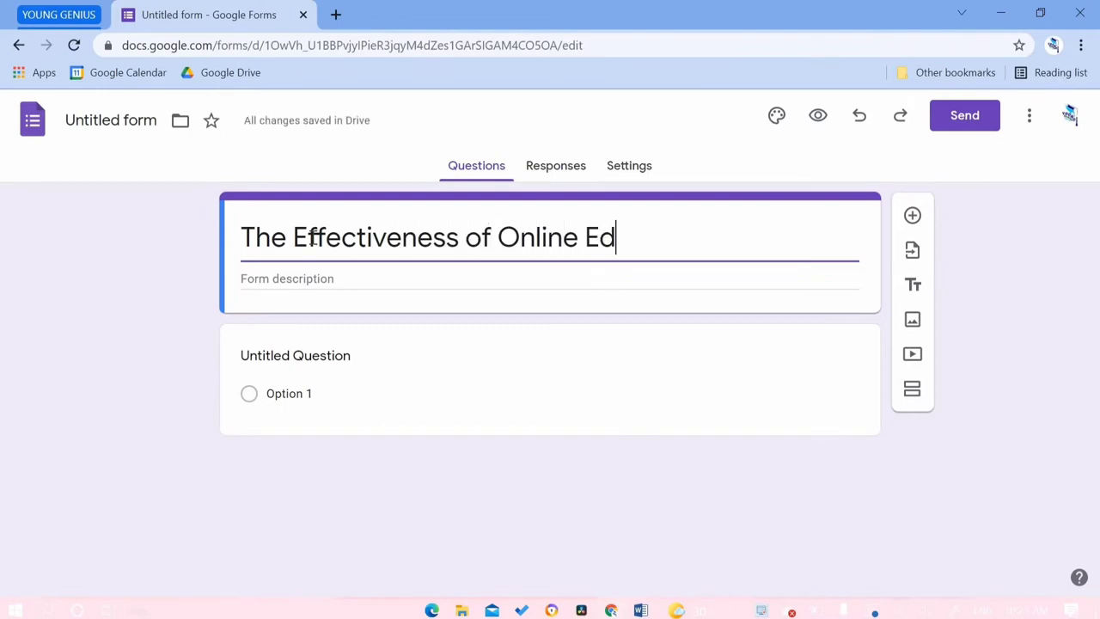
text(ucation)
key(BackSpace)
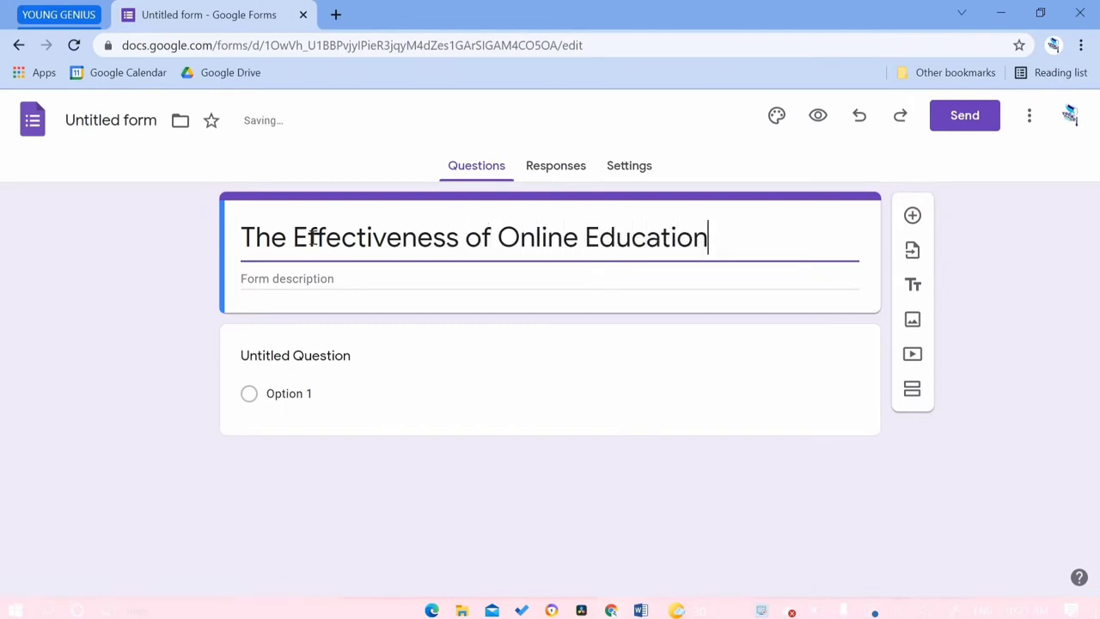
key(BackSpace)
key(BackSpace)
key(BackSpace)
key(BackSpace)
key(BackSpace)
key(BackSpace)
key(BackSpace)
key(BackSpace)
key(BackSpace)
key(BackSpace)
key(BackSpace)
key(BackSpace)
key(BackSpace)
key(BackSpace)
key(BackSpace)
key(BackSpace)
text(teh)
key(BackSpace)
key(BackSpace)
text(he Online)
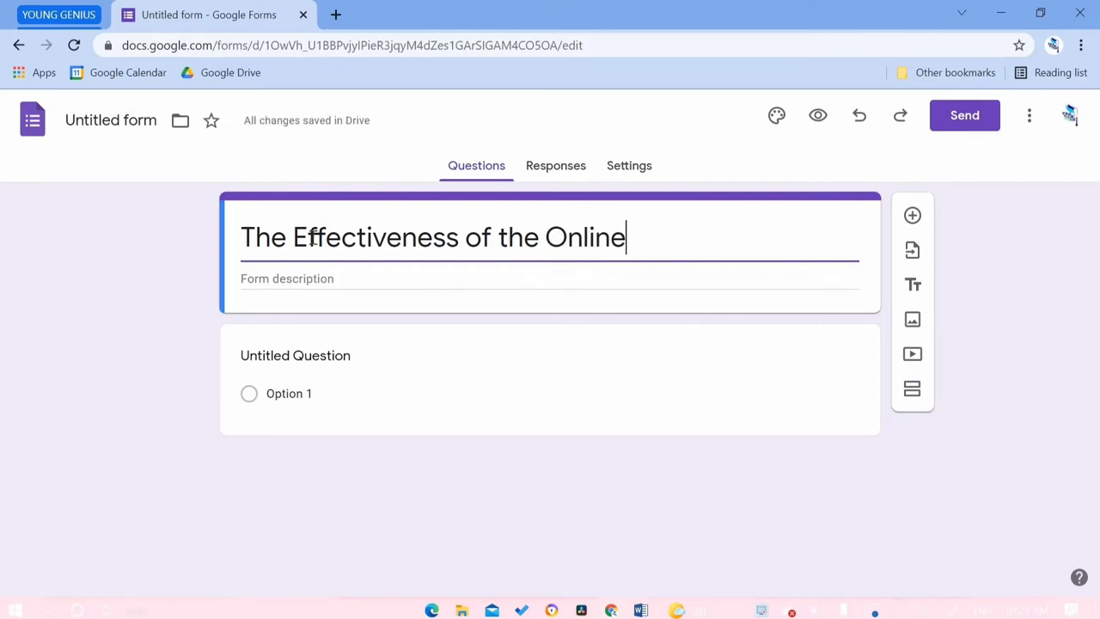
text( Education System)
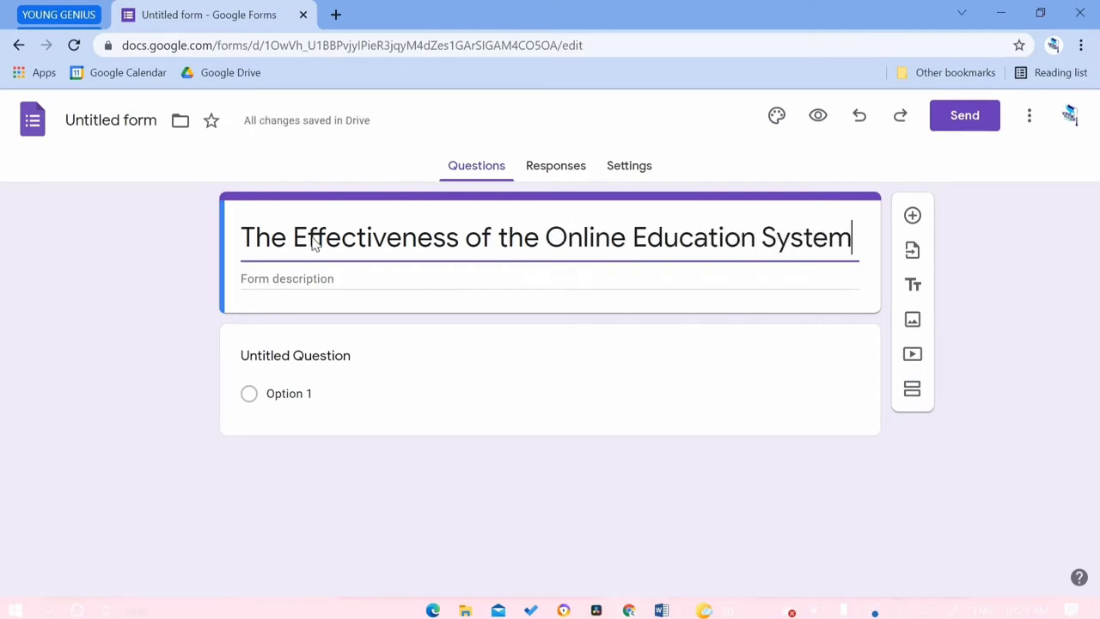
text( - C)
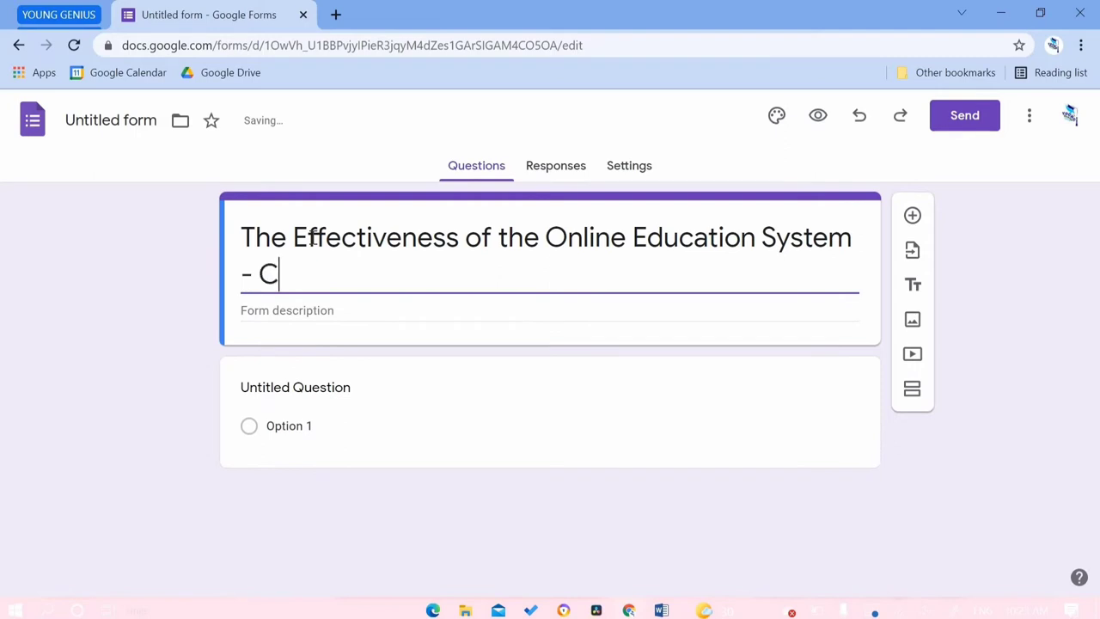
text(APE 2021 Caribbe)
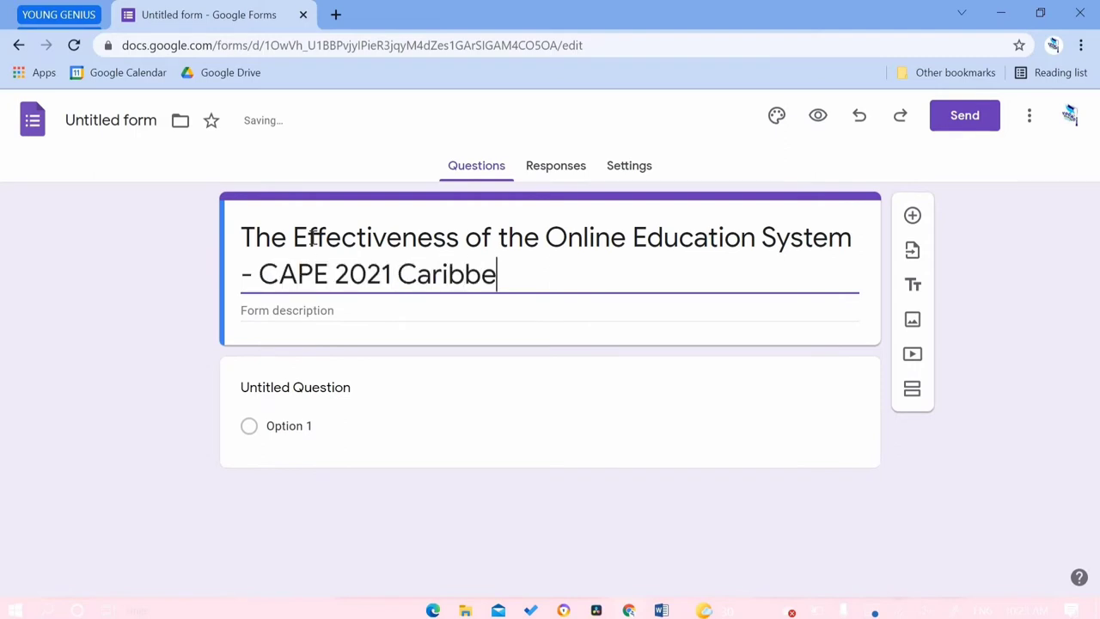
text(an Studies SBA)
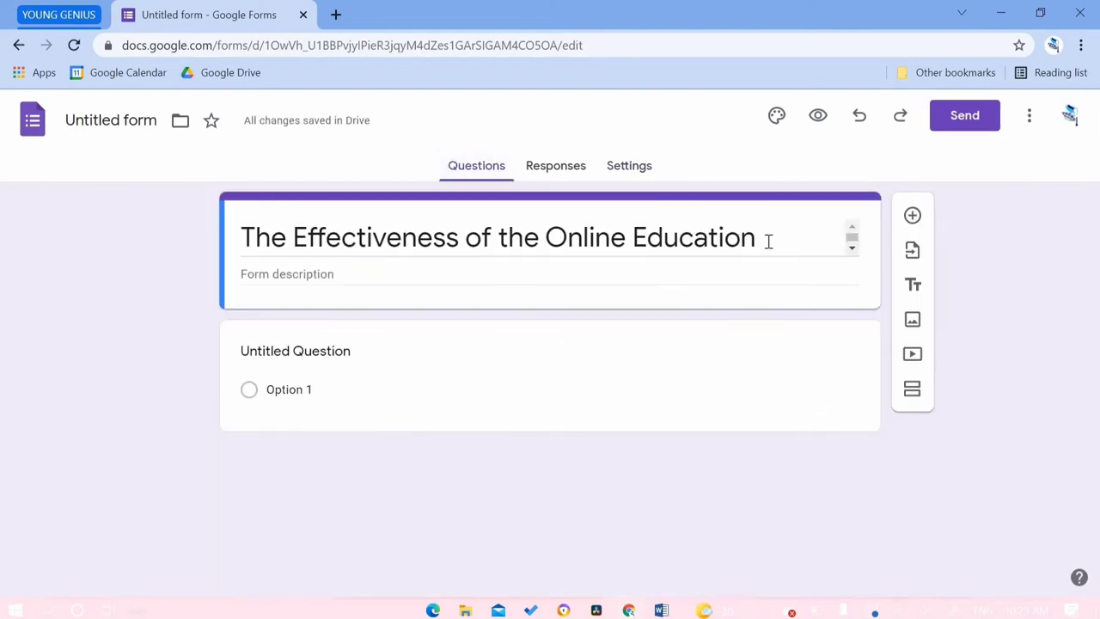
Apply a light-blue theme colour, light-blue background and the Formal font style to the form.
click(768, 241)
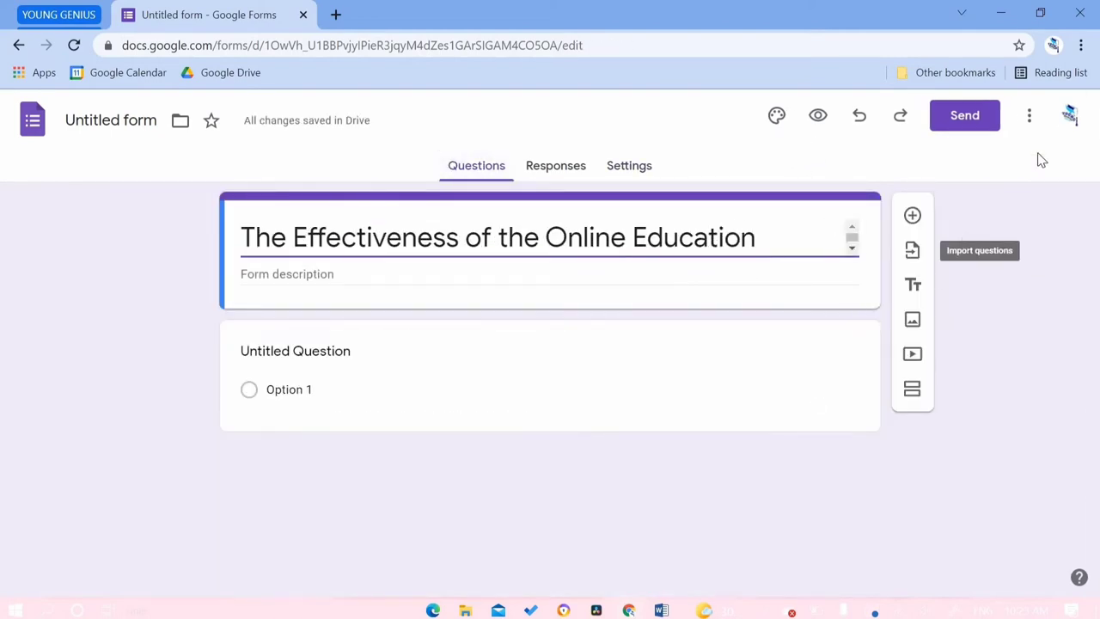
click(1028, 117)
click(775, 126)
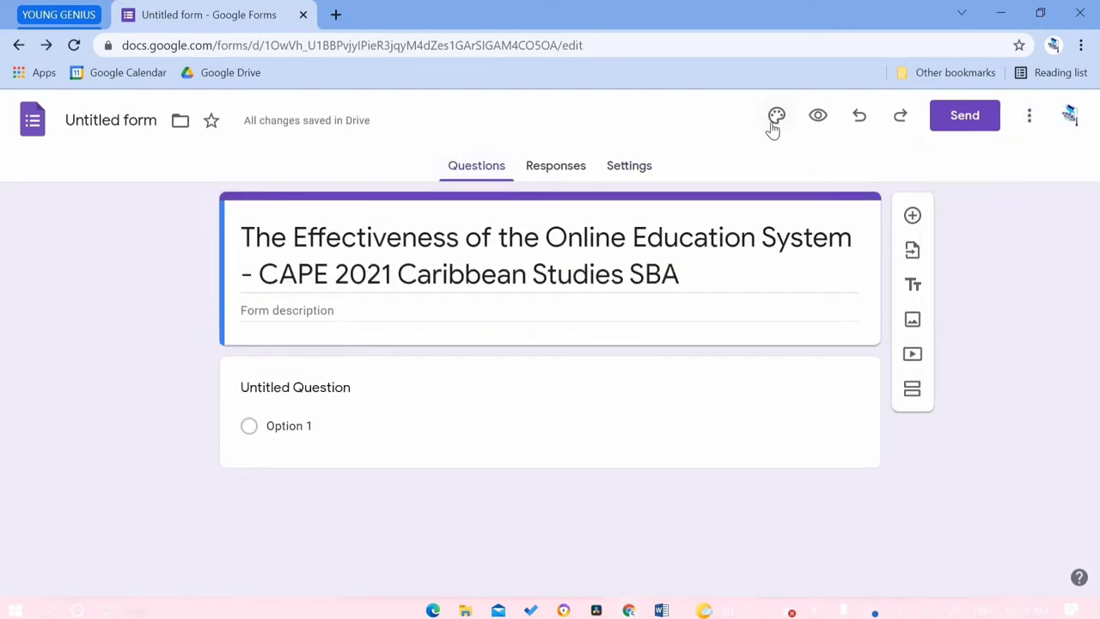
click(775, 122)
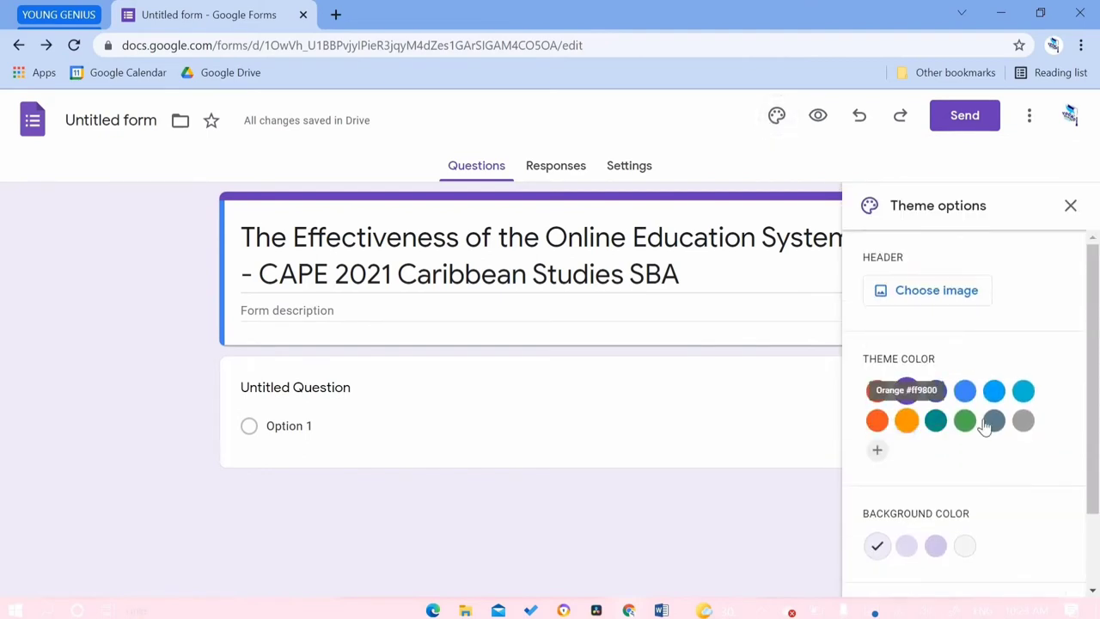
click(994, 391)
scroll(988, 451, down, 1)
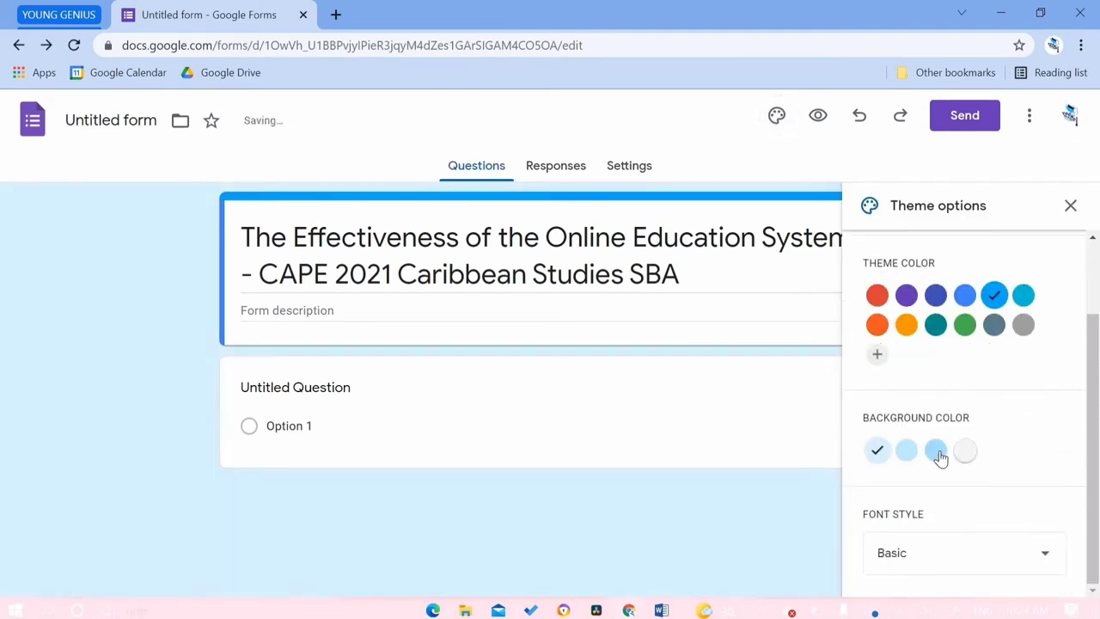
click(936, 453)
click(993, 562)
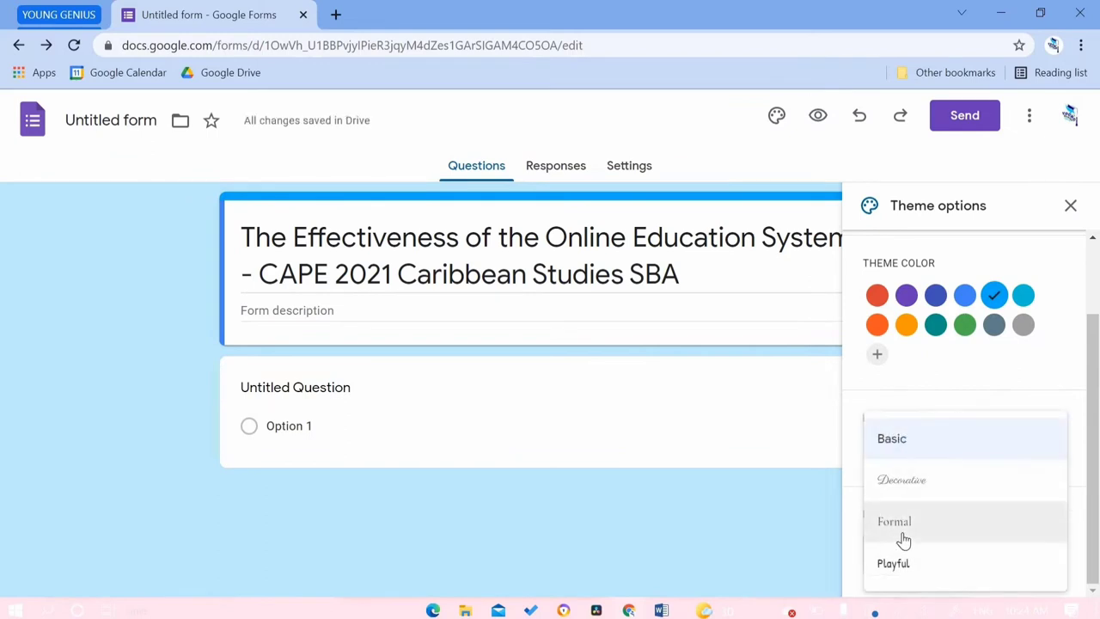
click(904, 526)
click(1070, 206)
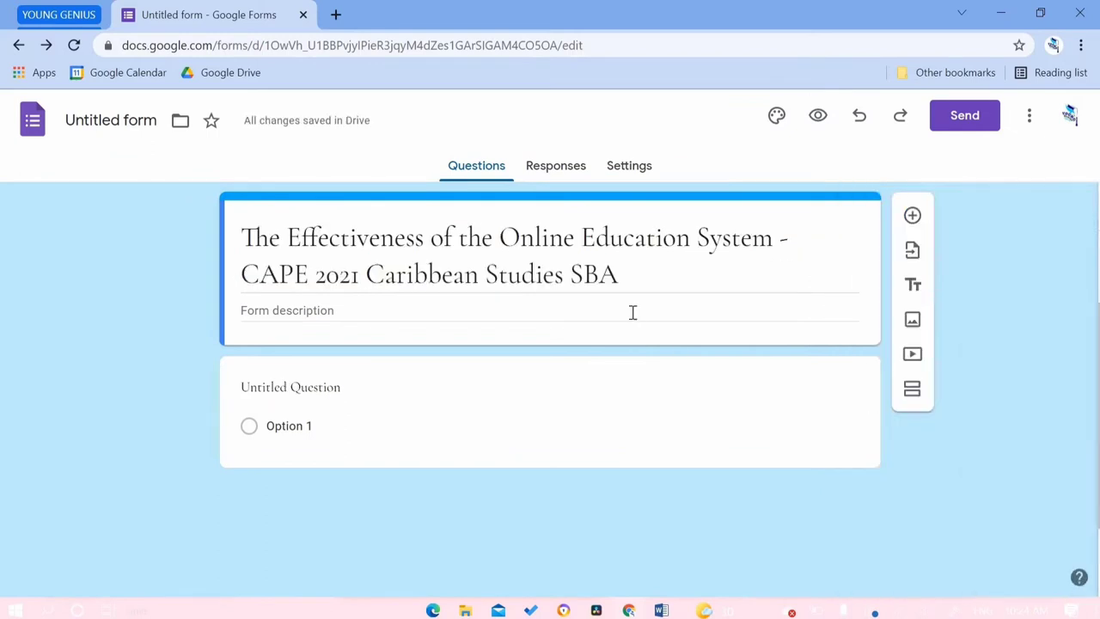
Write the description intro about investigating online education for the CAPE Caribbean Studies final grade.
click(633, 312)
text(Good)
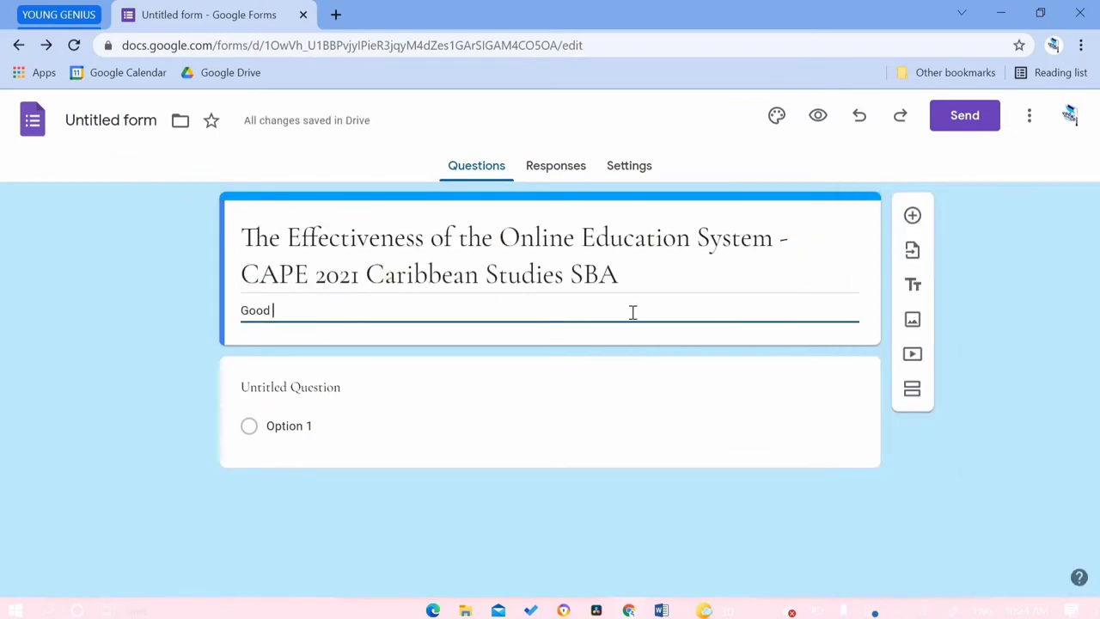
text( day, My )
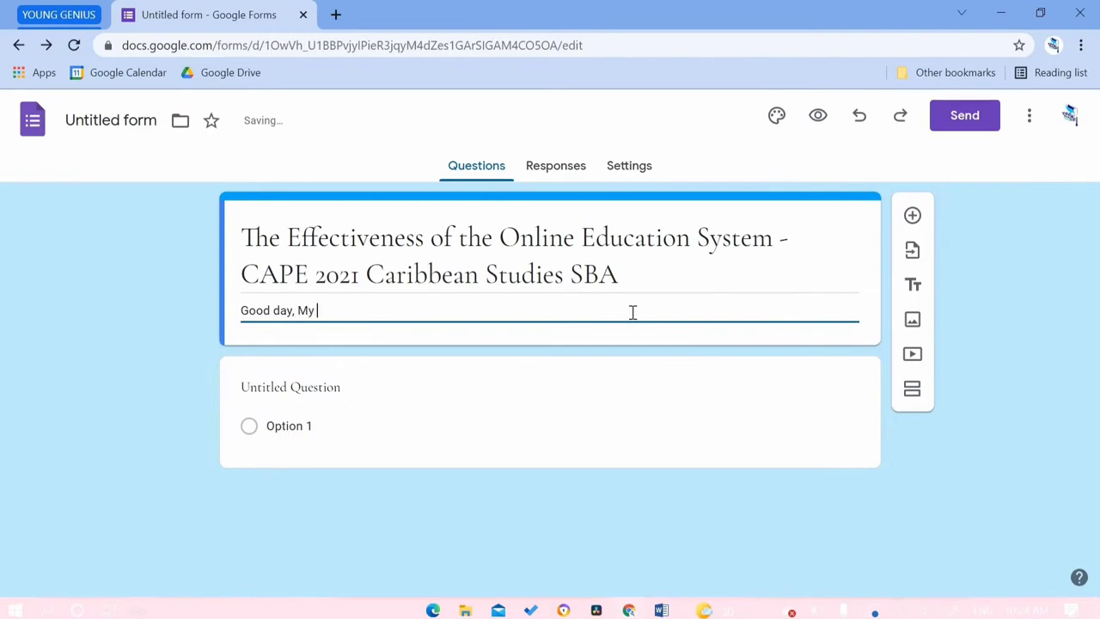
text(name is (Student) d)
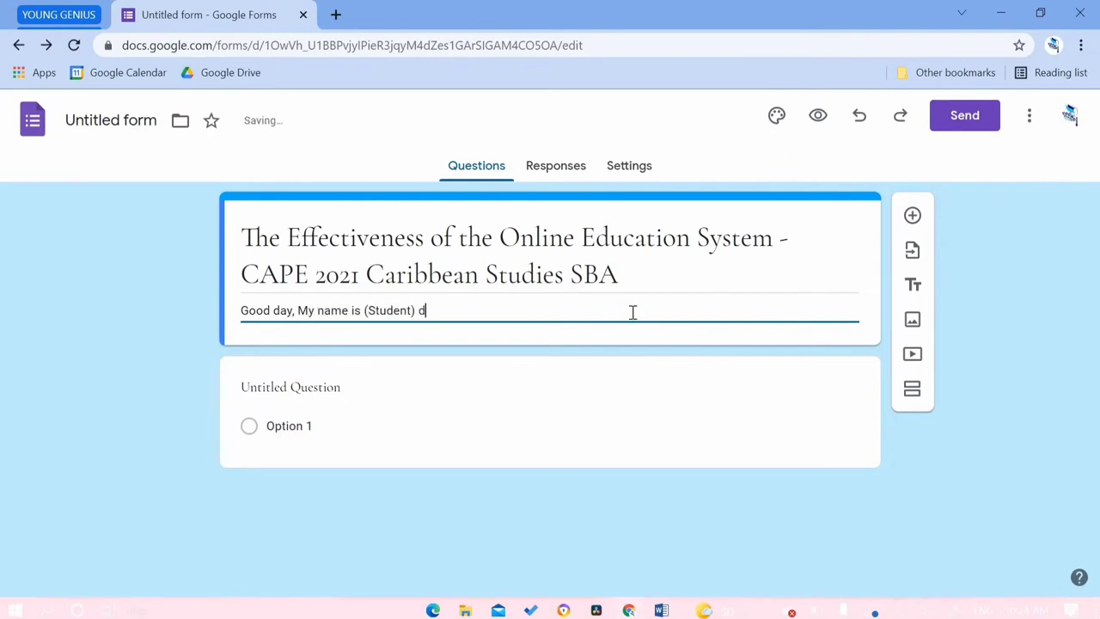
key(BackSpace)
text(, I)
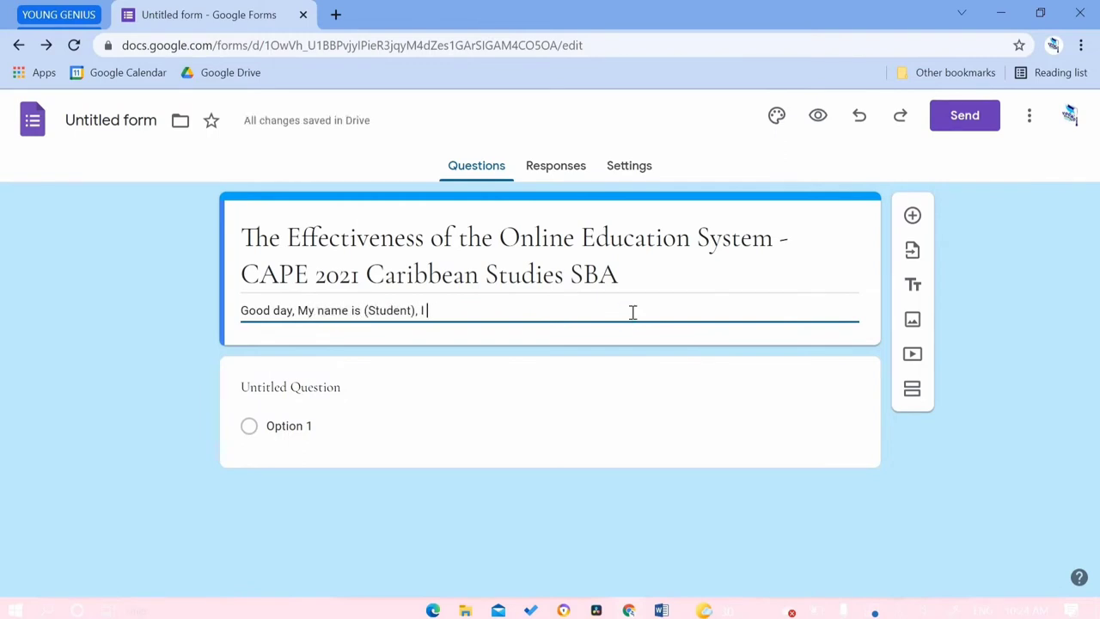
text( have opted to c)
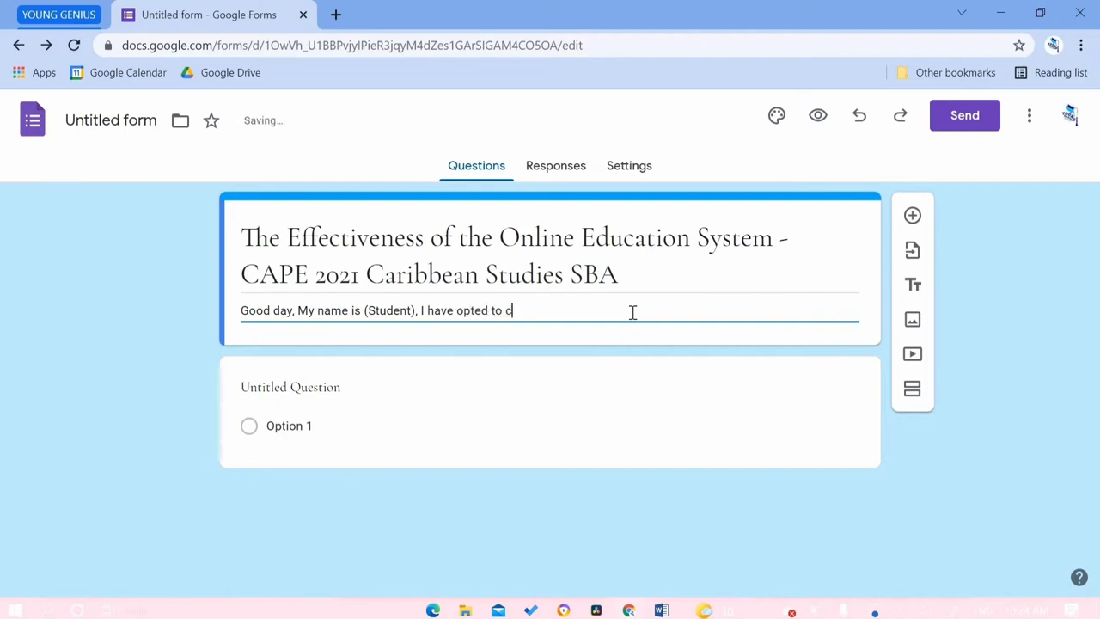
text(arry out an inves)
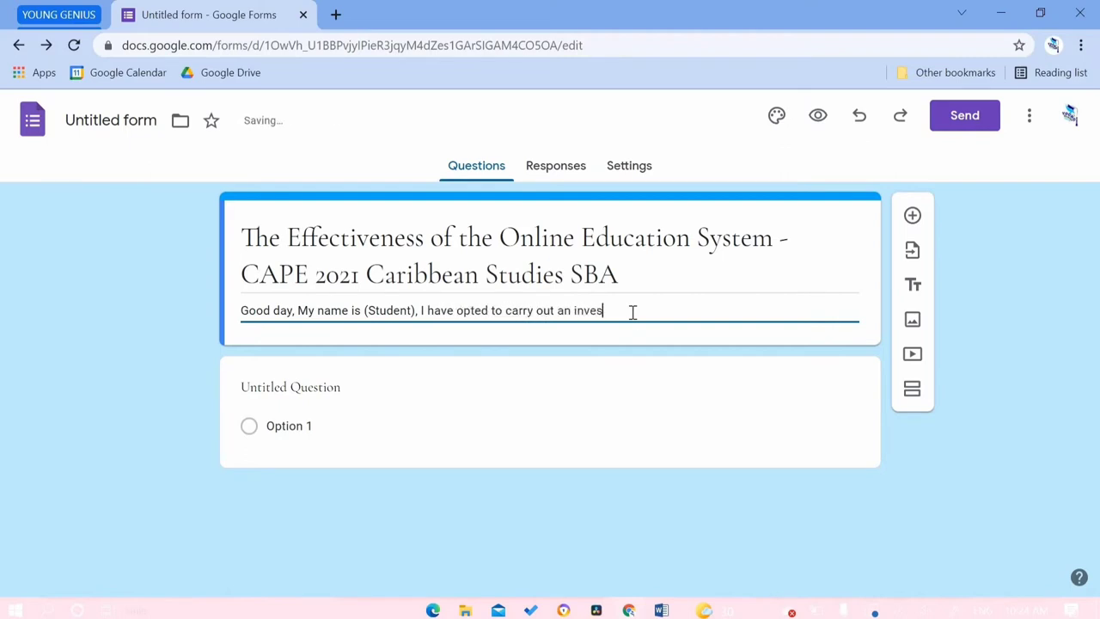
text(tigation into the)
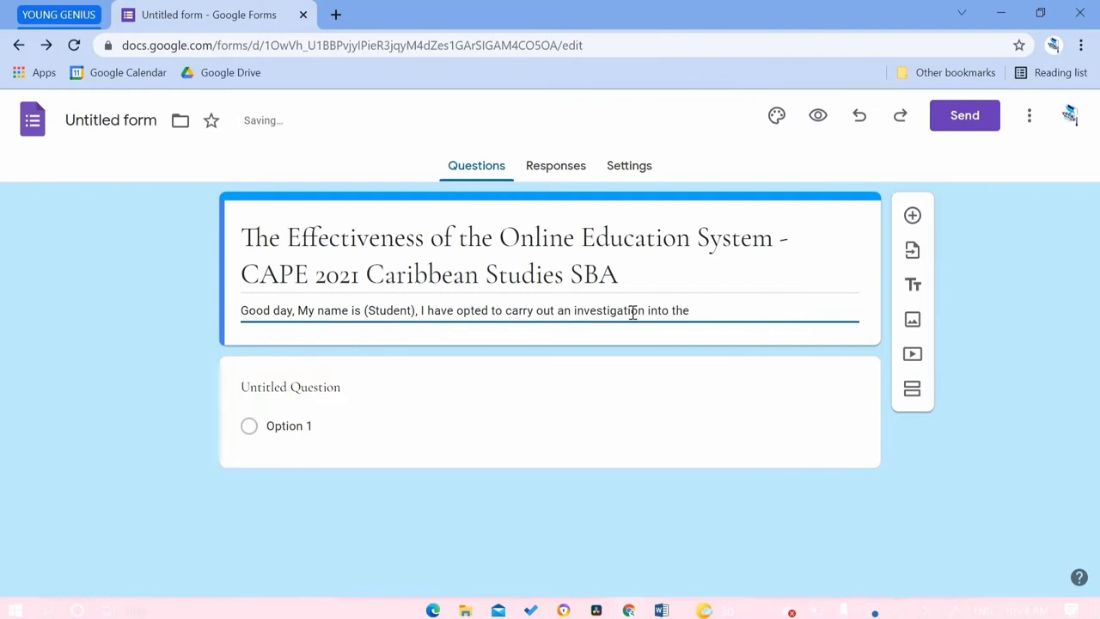
text( effectiveness)
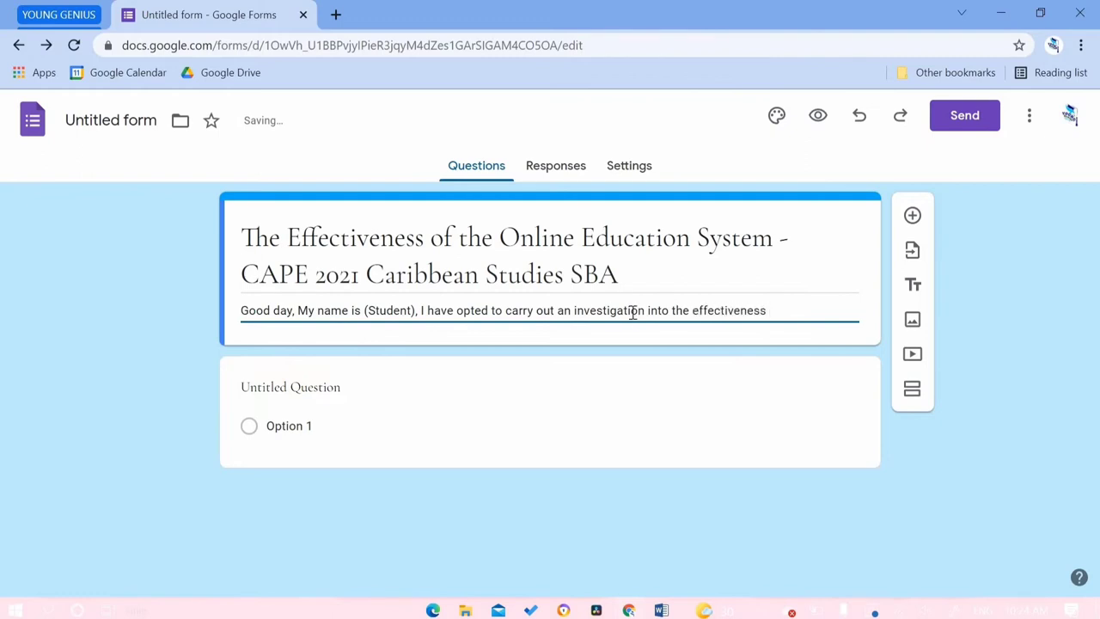
text( of the online educatio)
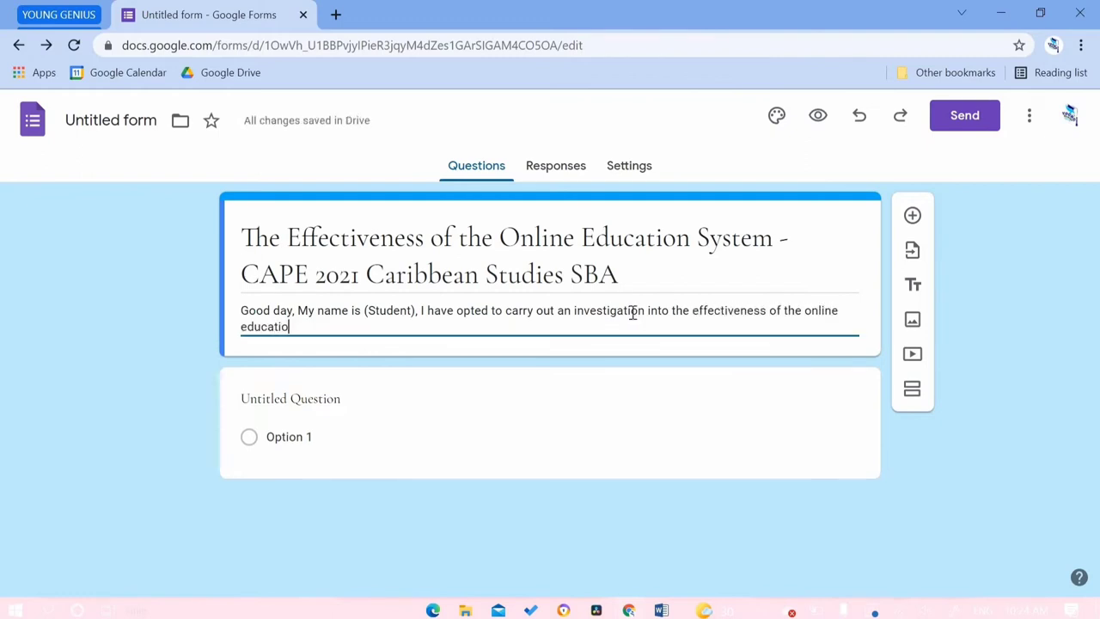
text(n system on)
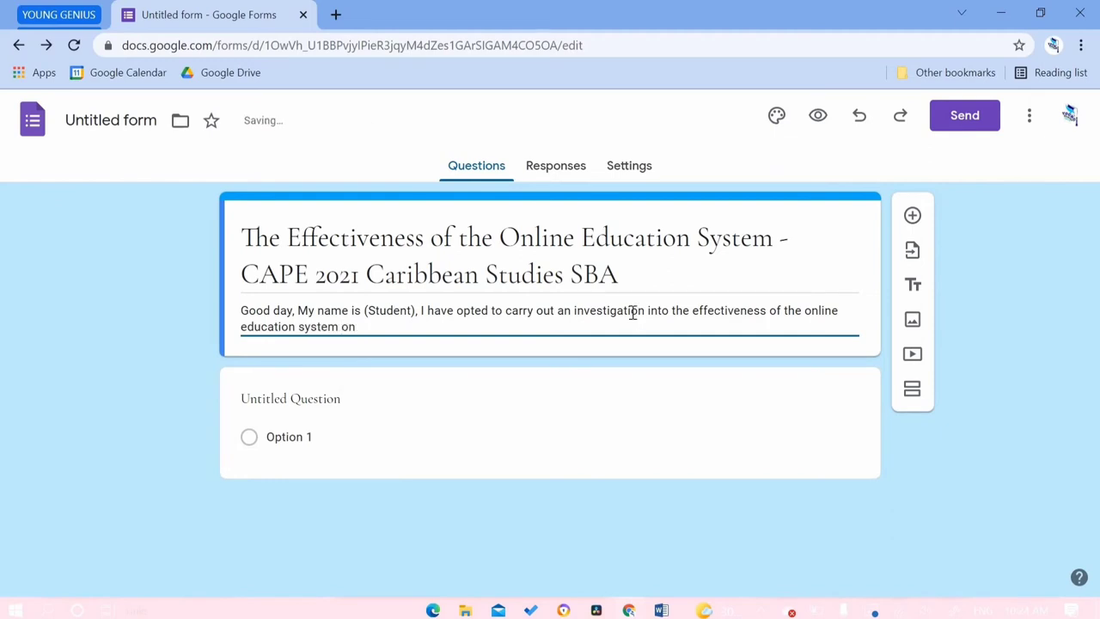
text( students attending)
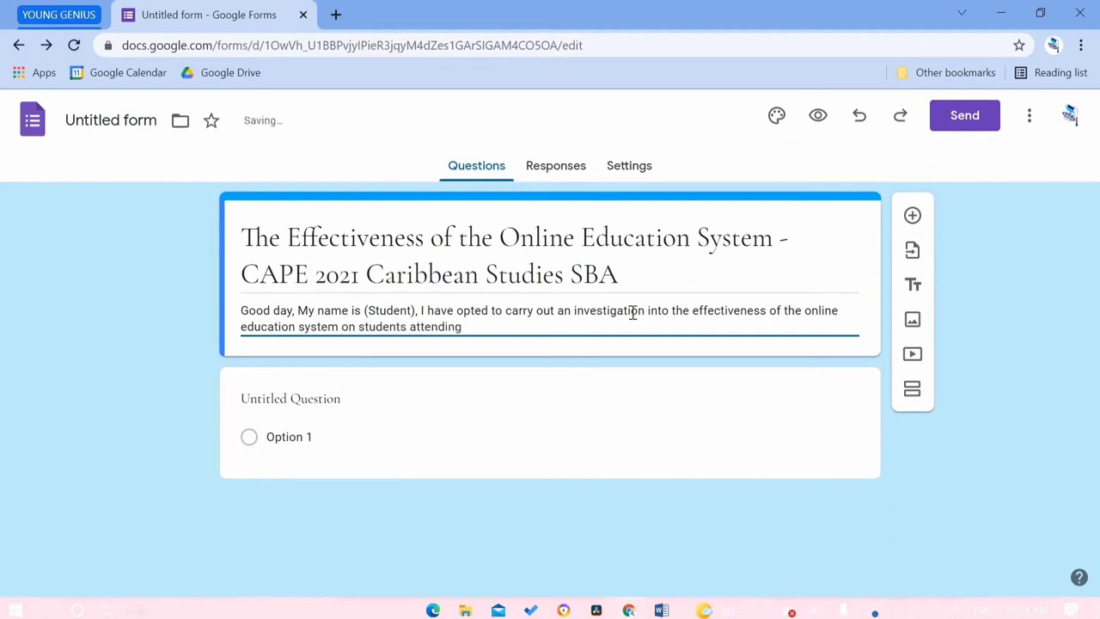
text( secondary schools )
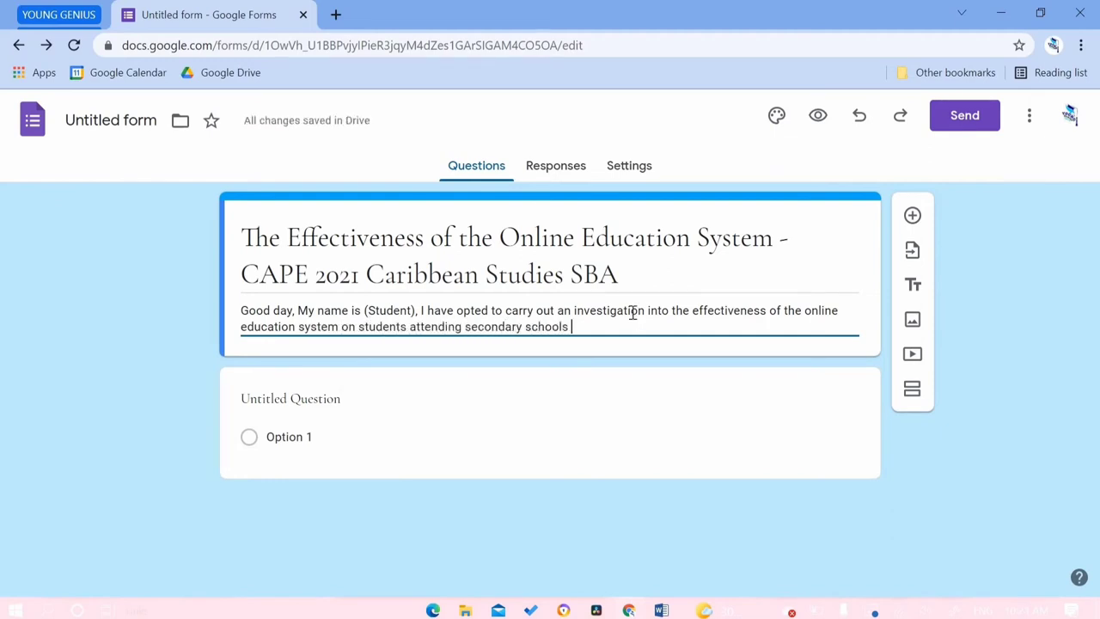
text(in Kingston, J)
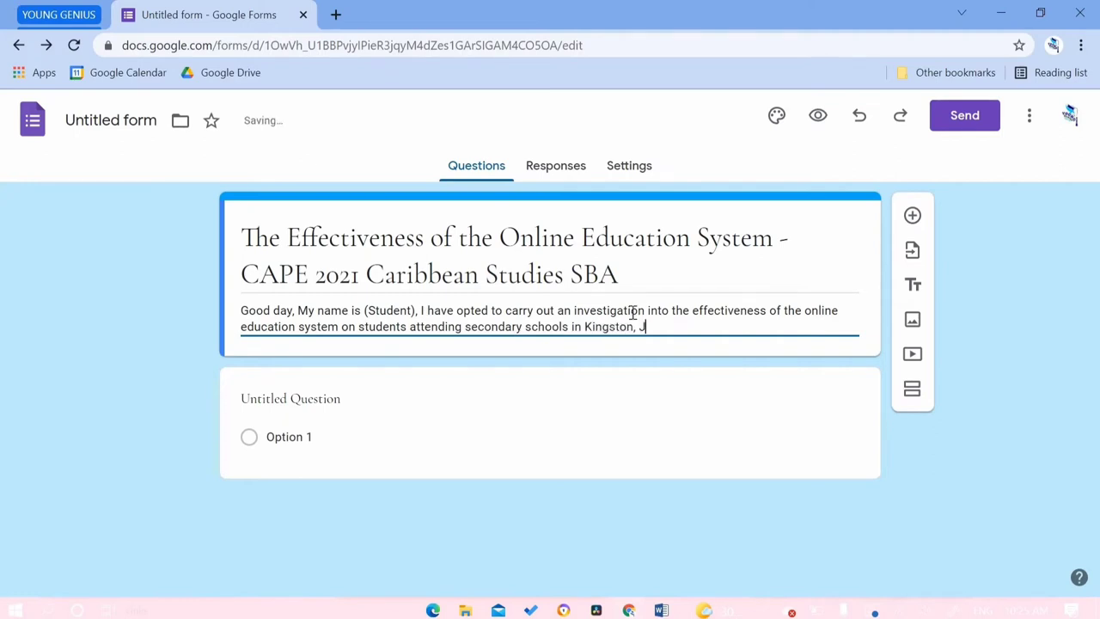
text(amai)
text(ca to submit in parti)
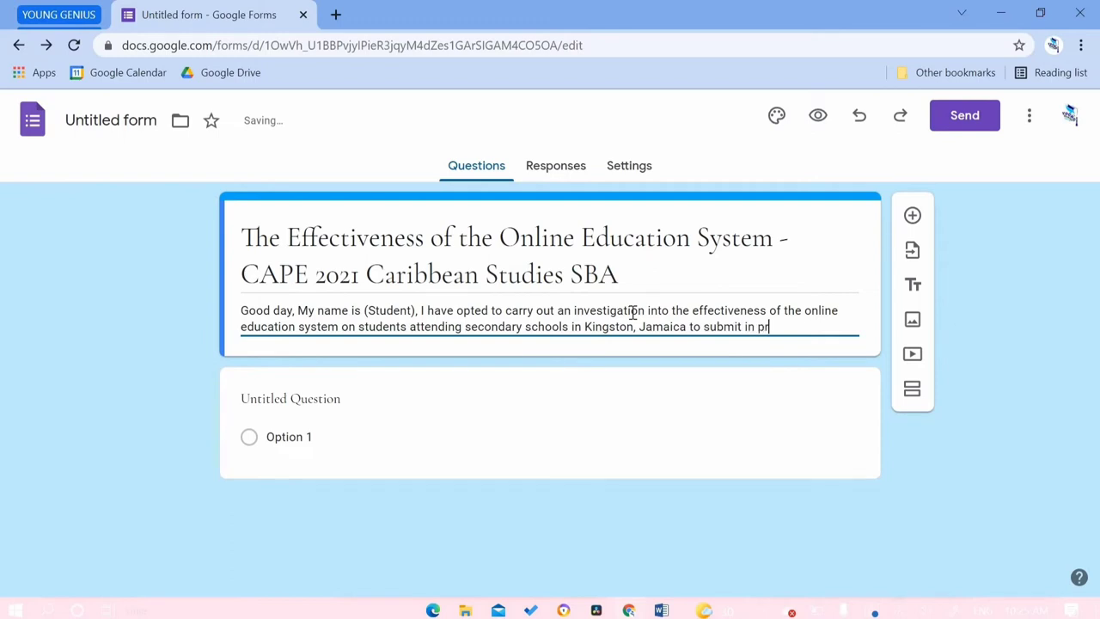
text(al fulfillment)
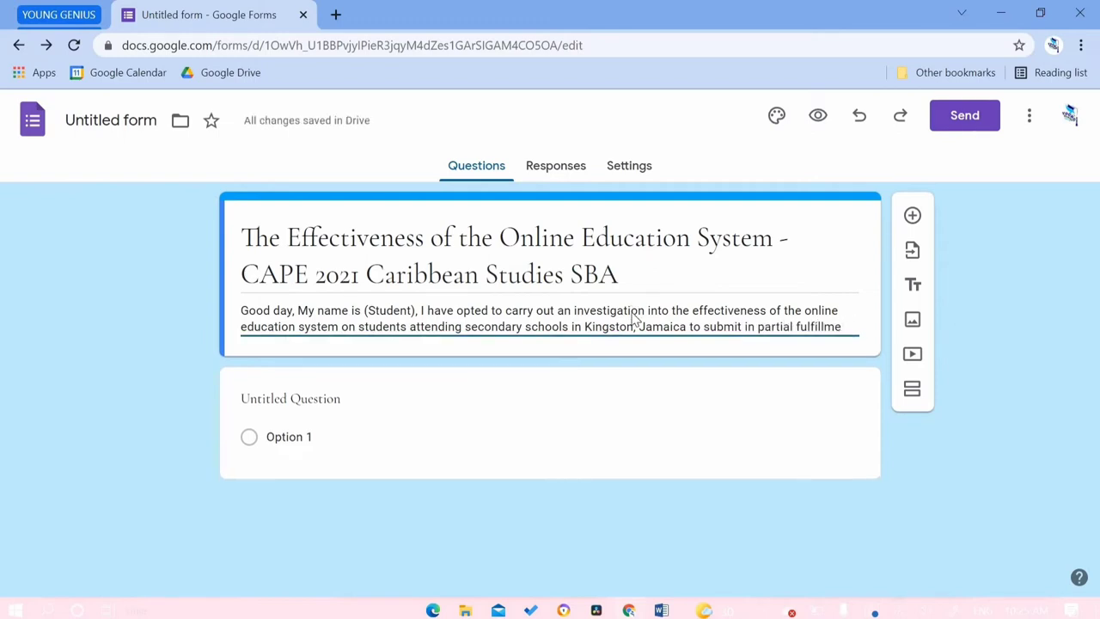
key(BackSpace)
key(BackSpace)
key(BackSpace)
key(BackSpace)
key(BackSpace)
text(ment o)
text(f my C)
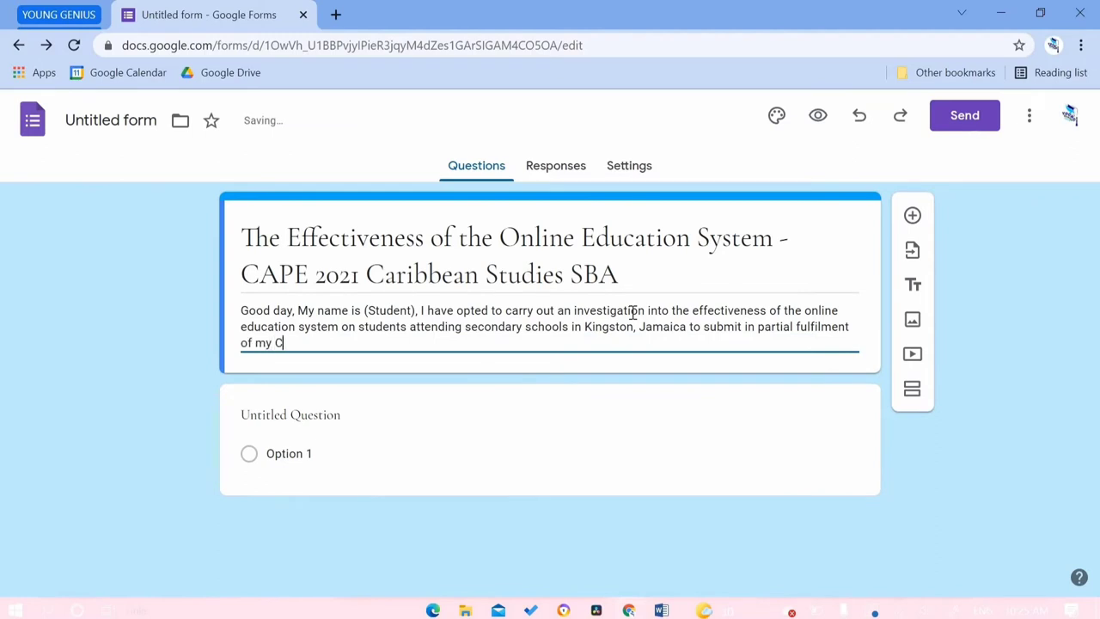
text(APE Caribbean Stud)
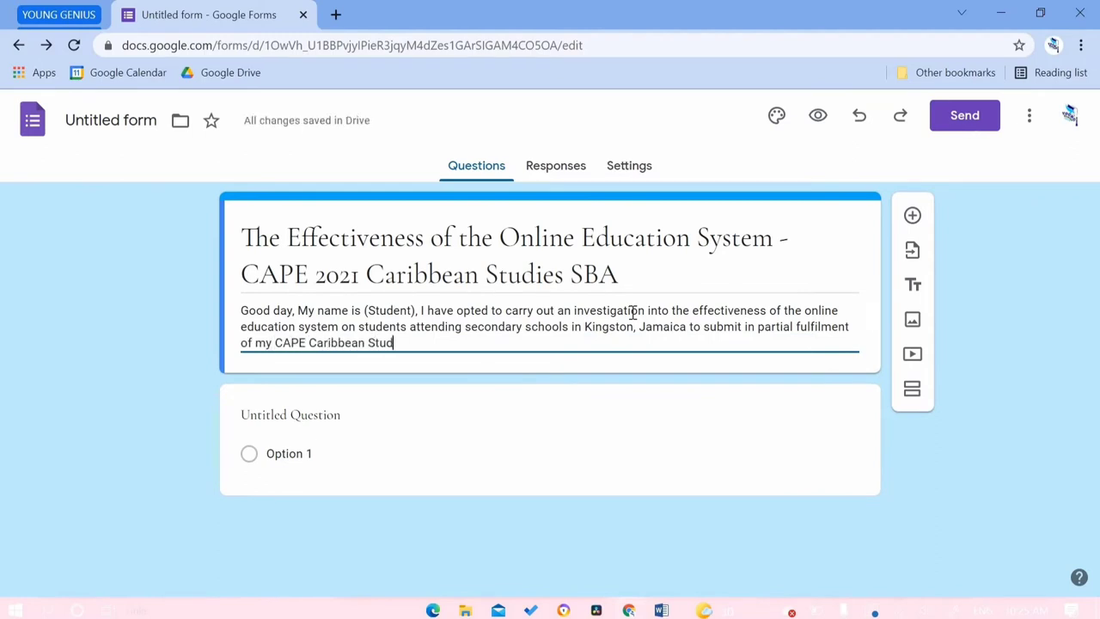
text(ies final grade.)
Add the line 'Please answer the following items to the best of your ability.'.
key(Return)
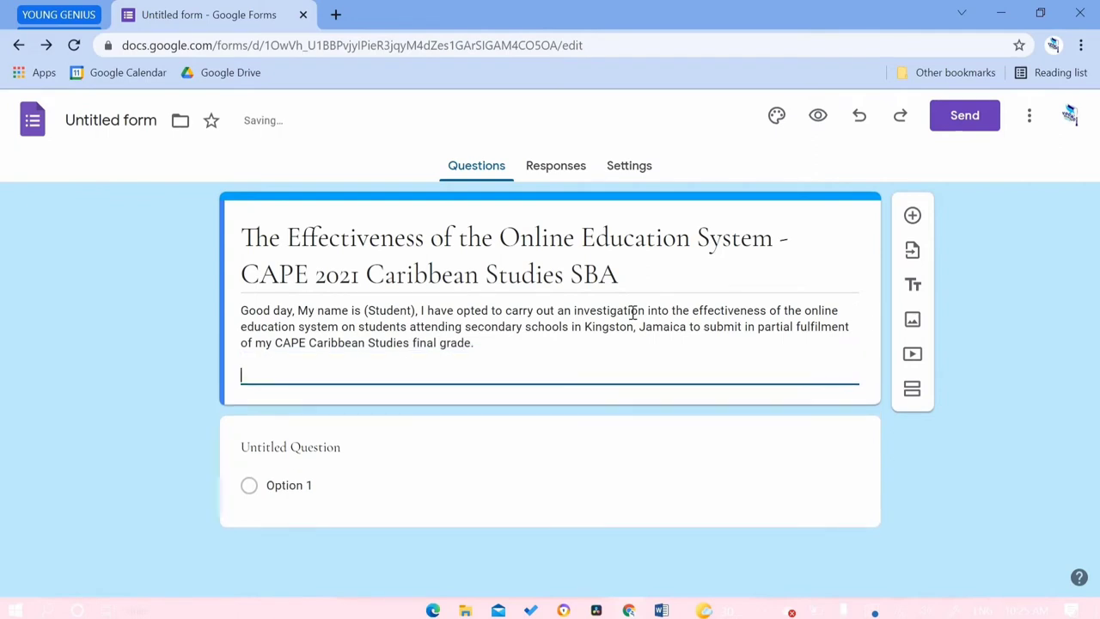
text(Please answer)
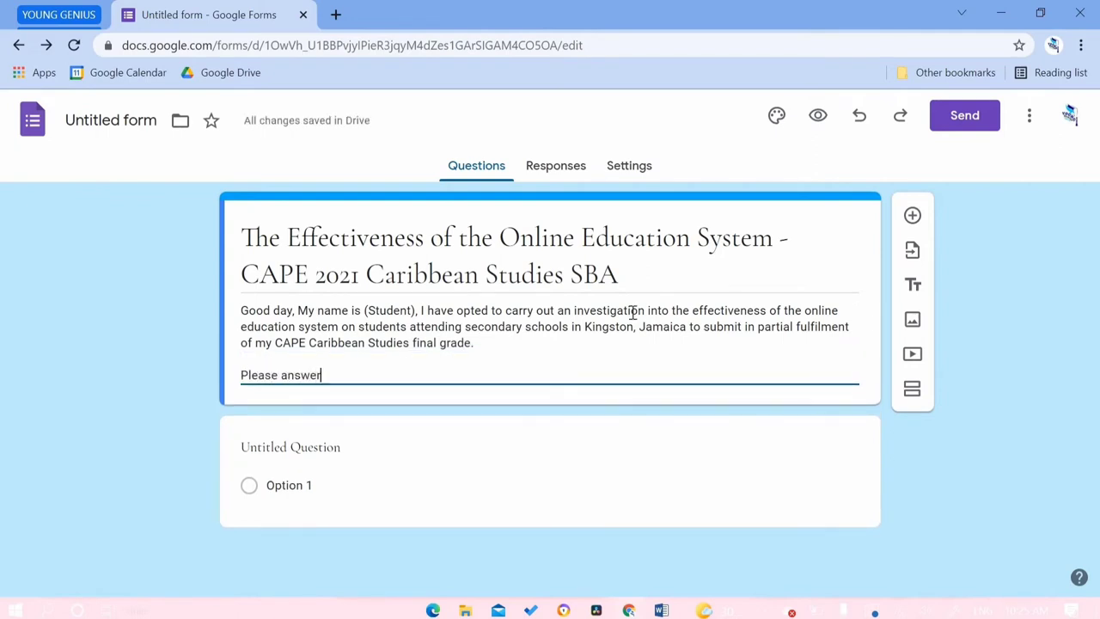
text( the following items at t)
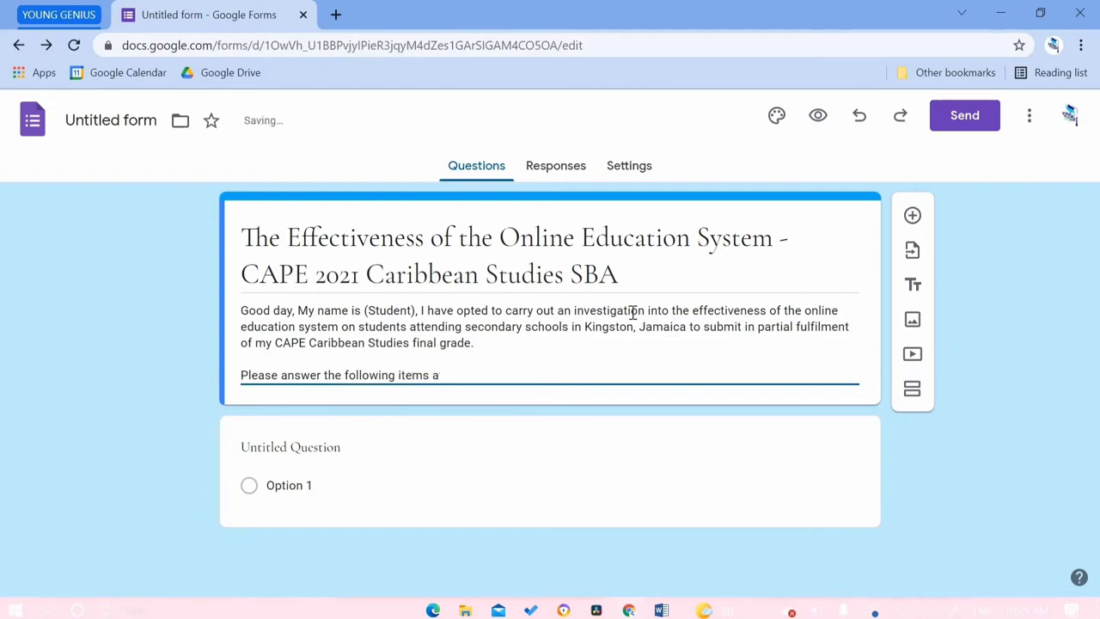
key(BackSpace)
text(to the best of you)
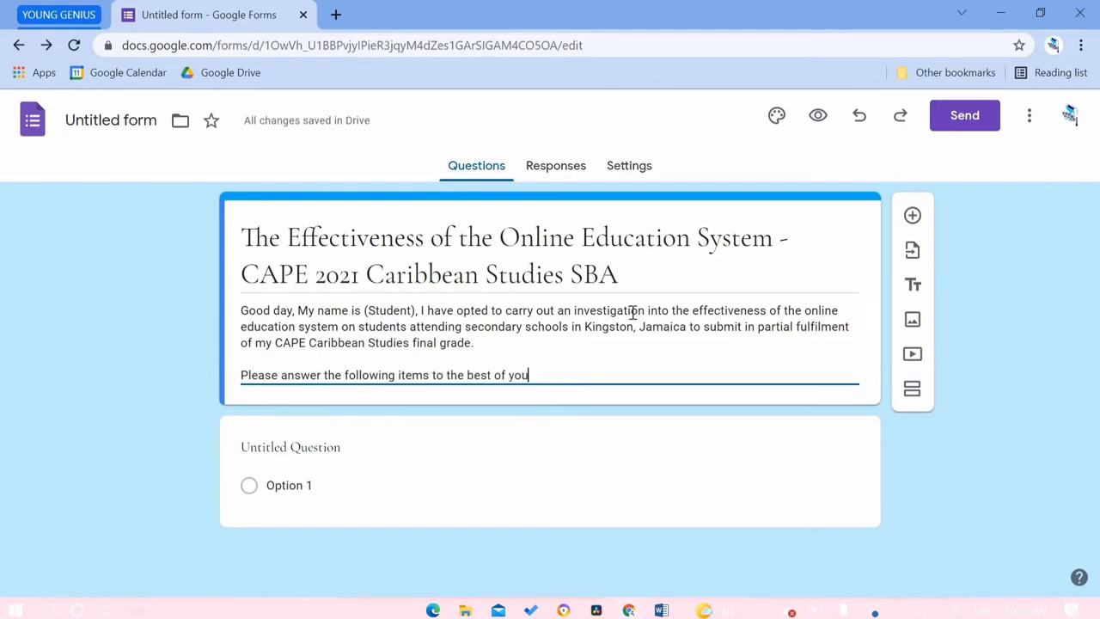
text(r ap)
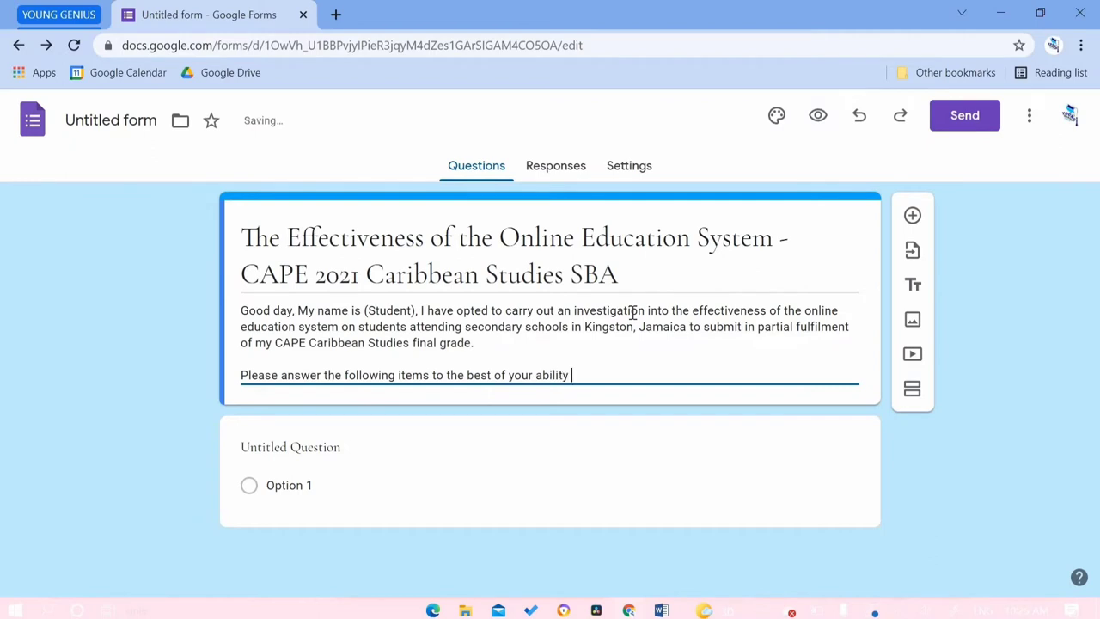
text(ility.)
Add the note that respondents' identity won't be compromised, fixing 'identifity', and close with 'Thank you.'.
key(Return)
key(Return)
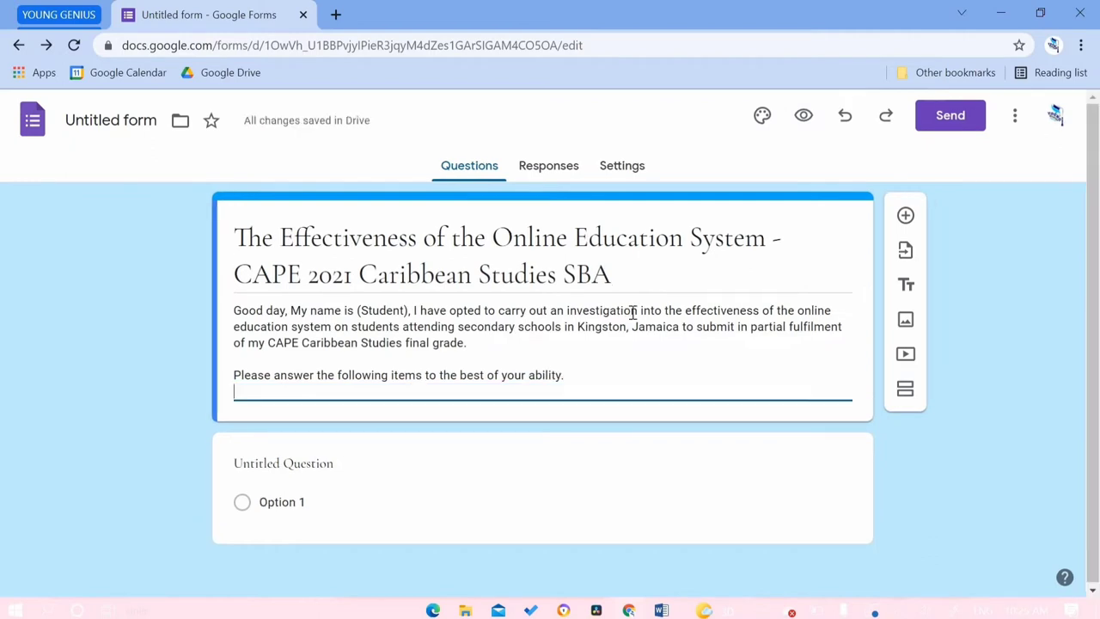
text(Please note that )
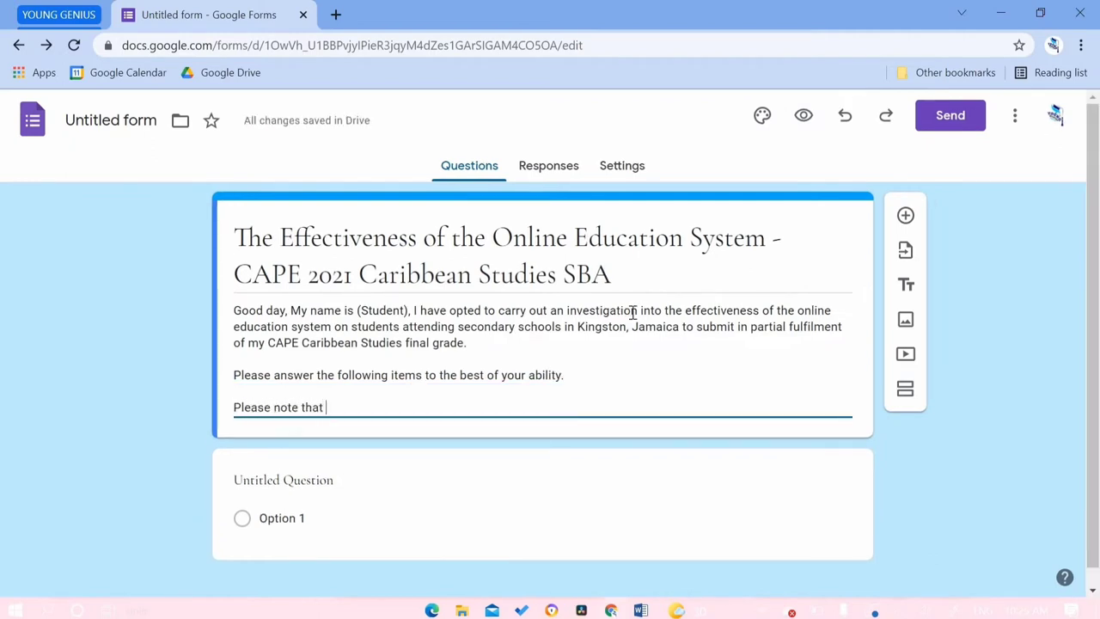
text(the information)
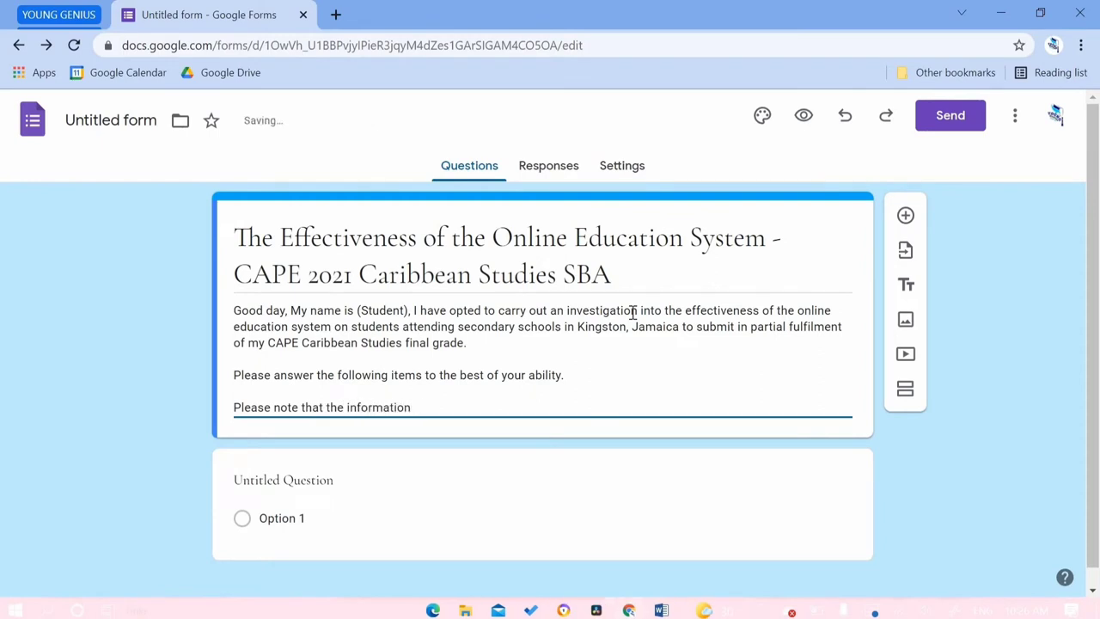
text( provided will not )
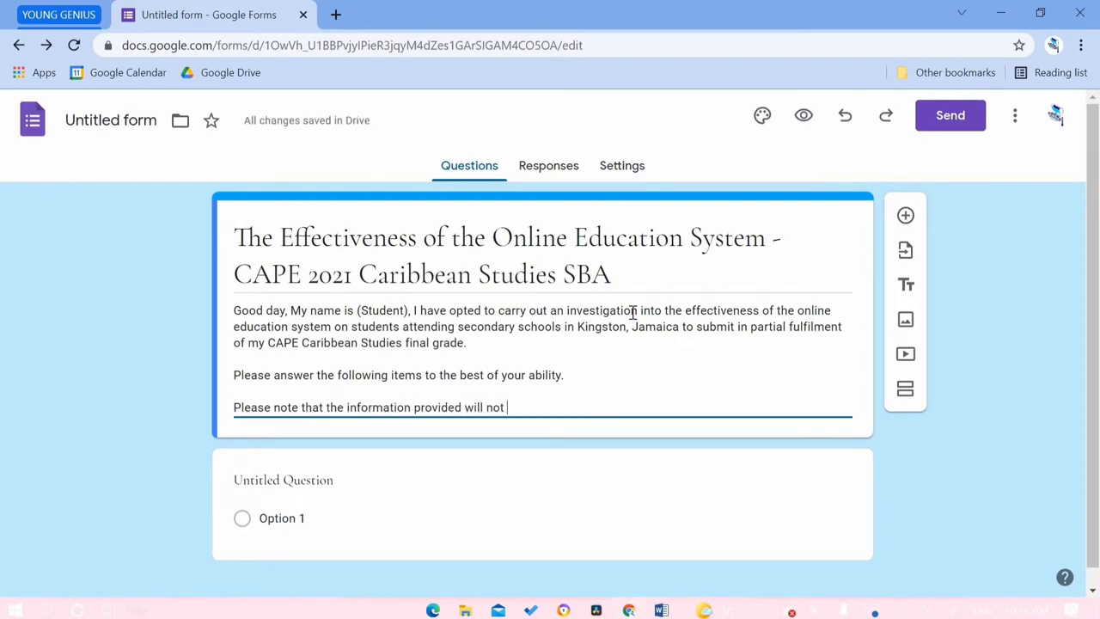
text(compromise the i)
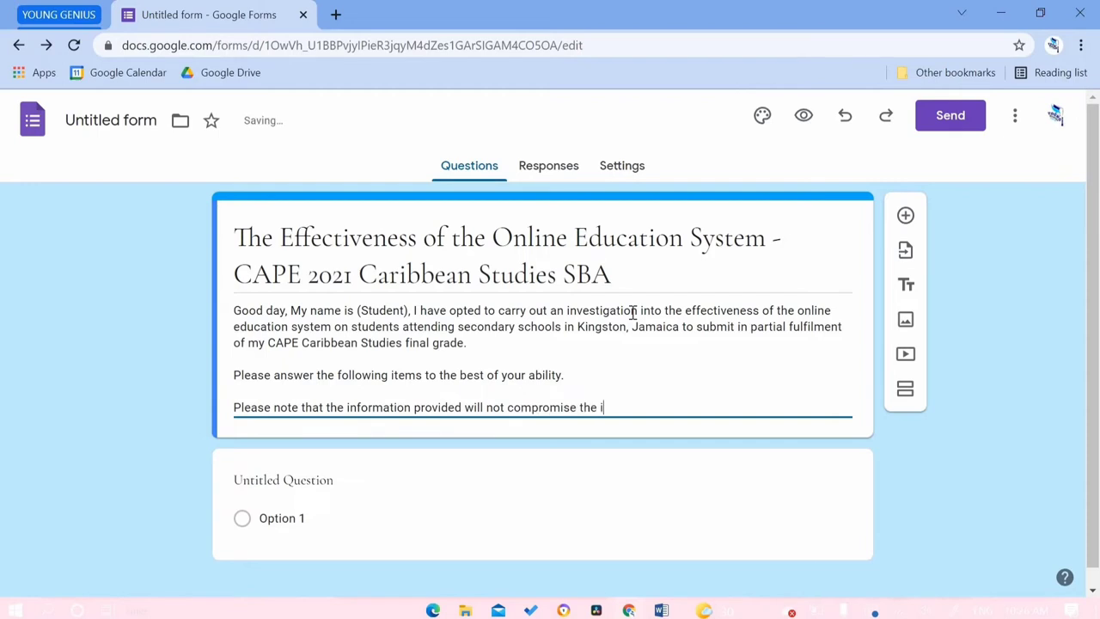
text(dentifity of you the )
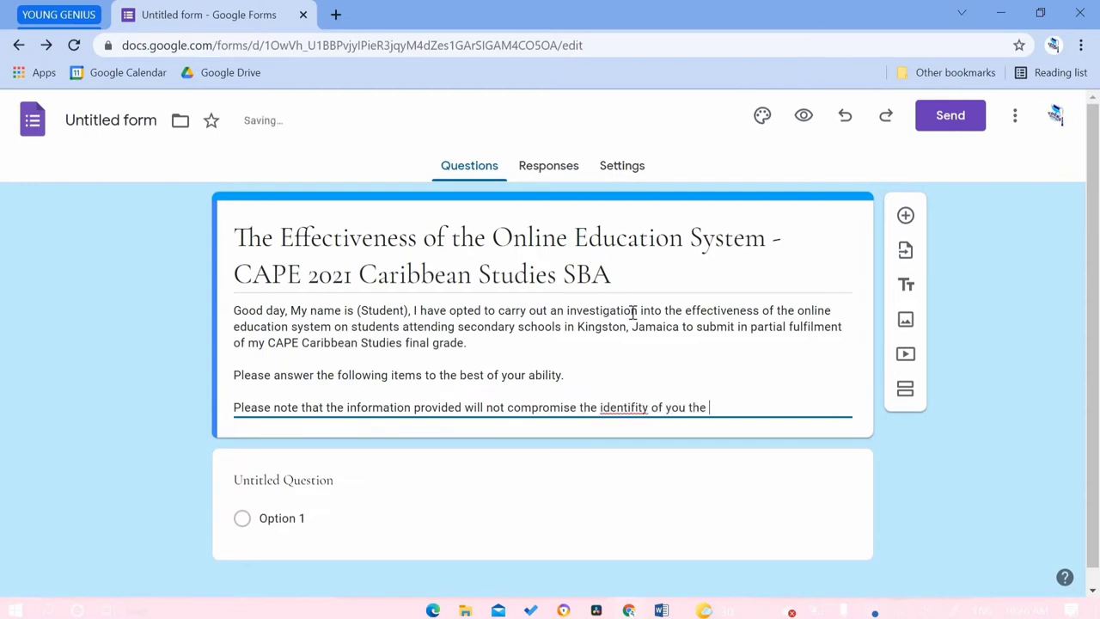
text(participant.)
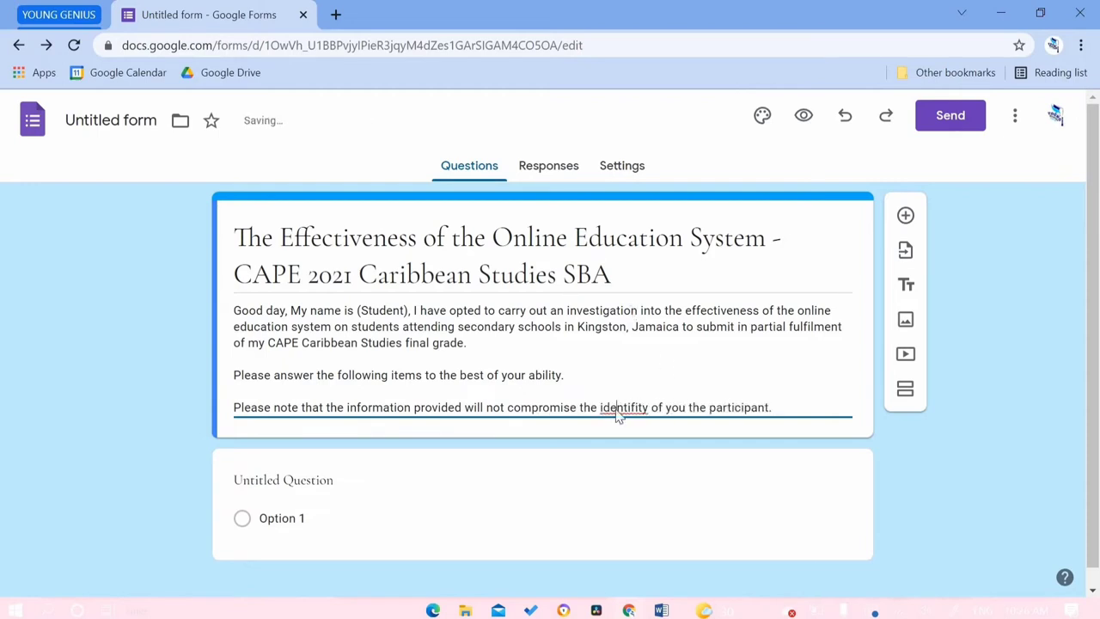
right_click(616, 416)
click(670, 203)
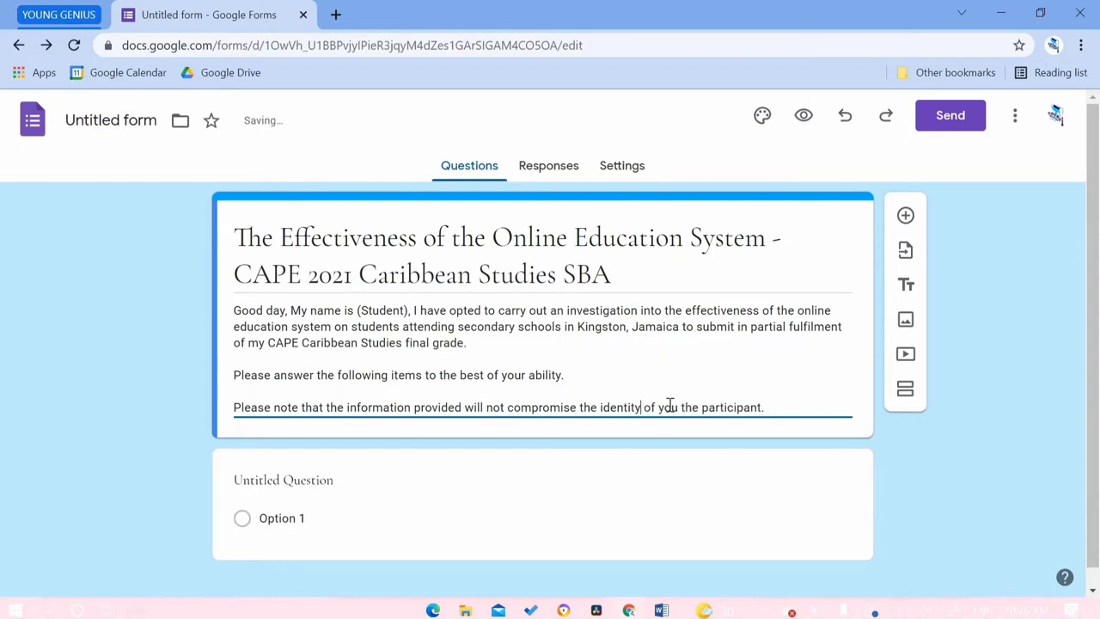
key(Right)
key(End)
key(Return)
key(Return)
text(Thank you )
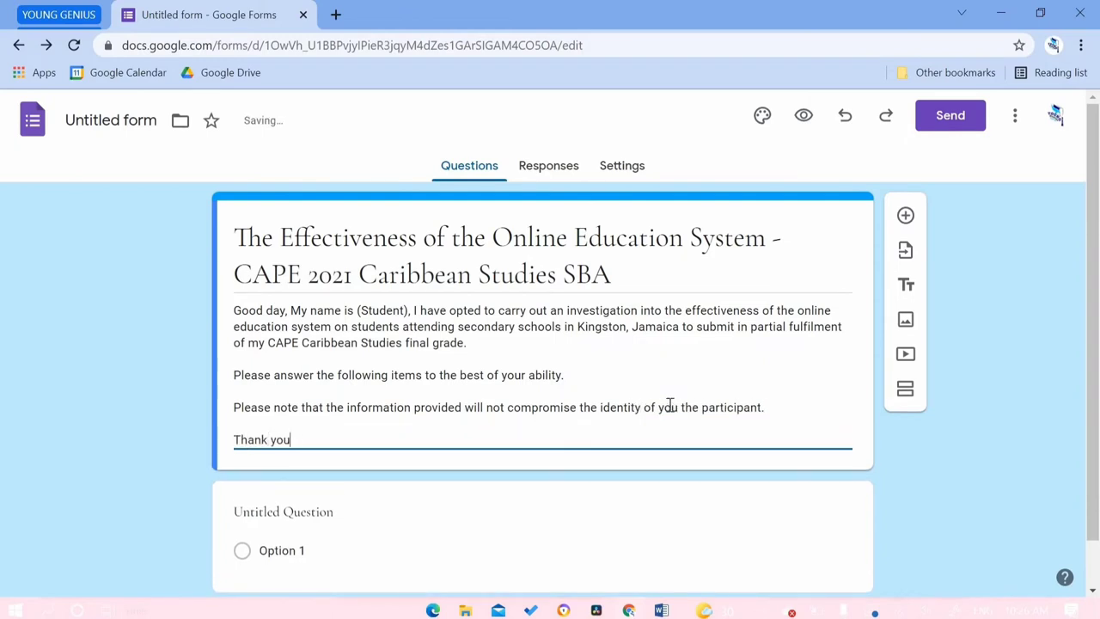
text(.)
scroll(670, 410, down, 1)
Make the first question a required 'Please select a gender' with Female, Male, Prefer not to say, Other.
click(319, 461)
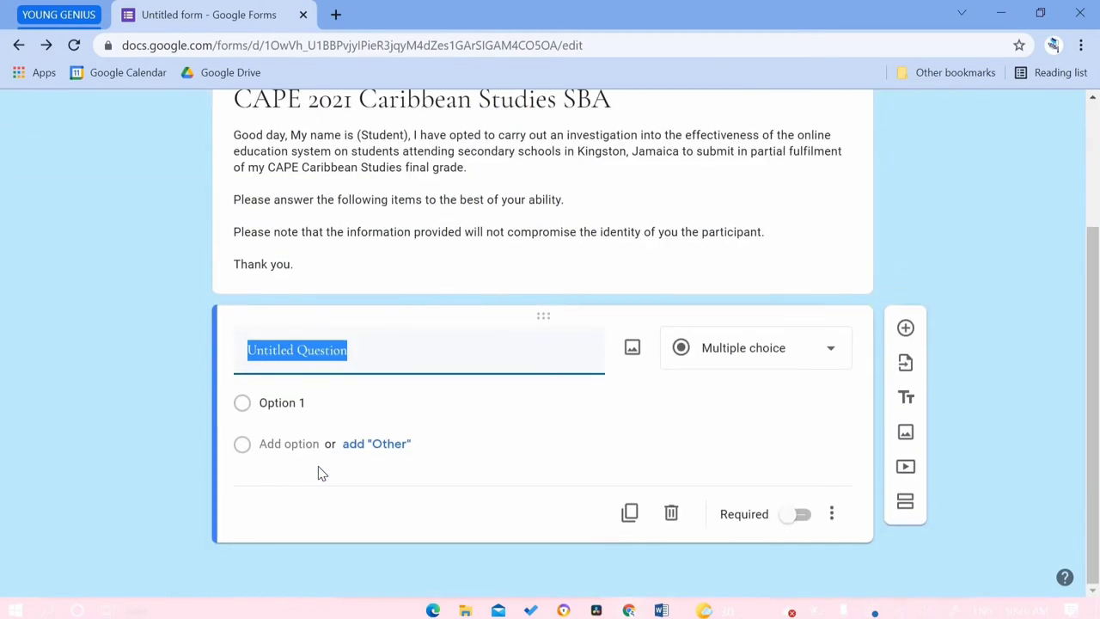
text(Please )
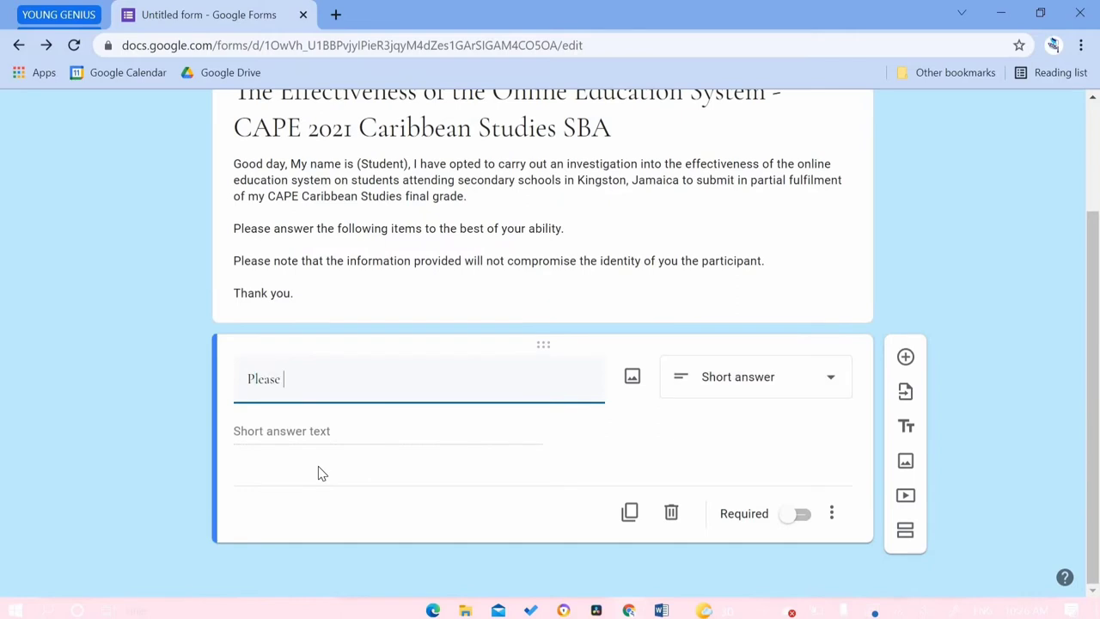
text(select a genr)
text(er)
click(266, 404)
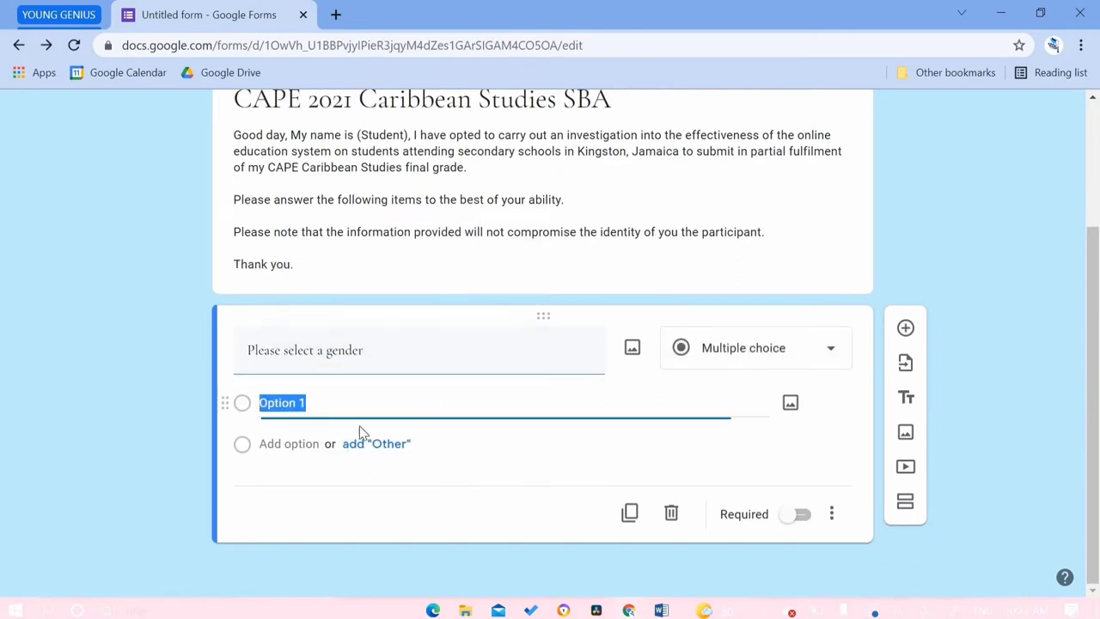
text(Female)
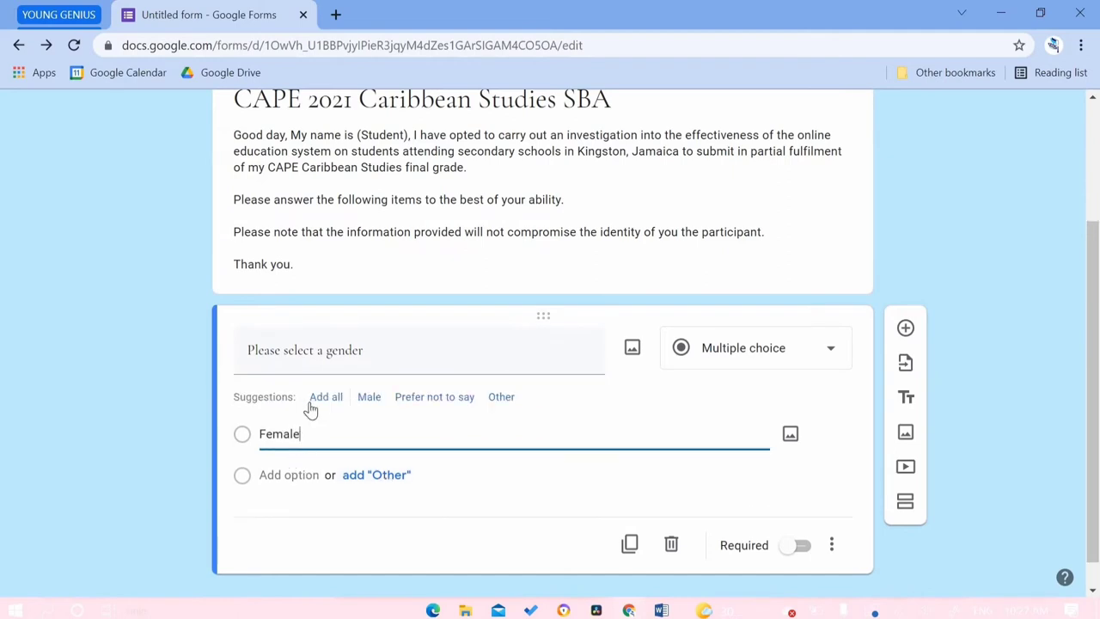
click(323, 400)
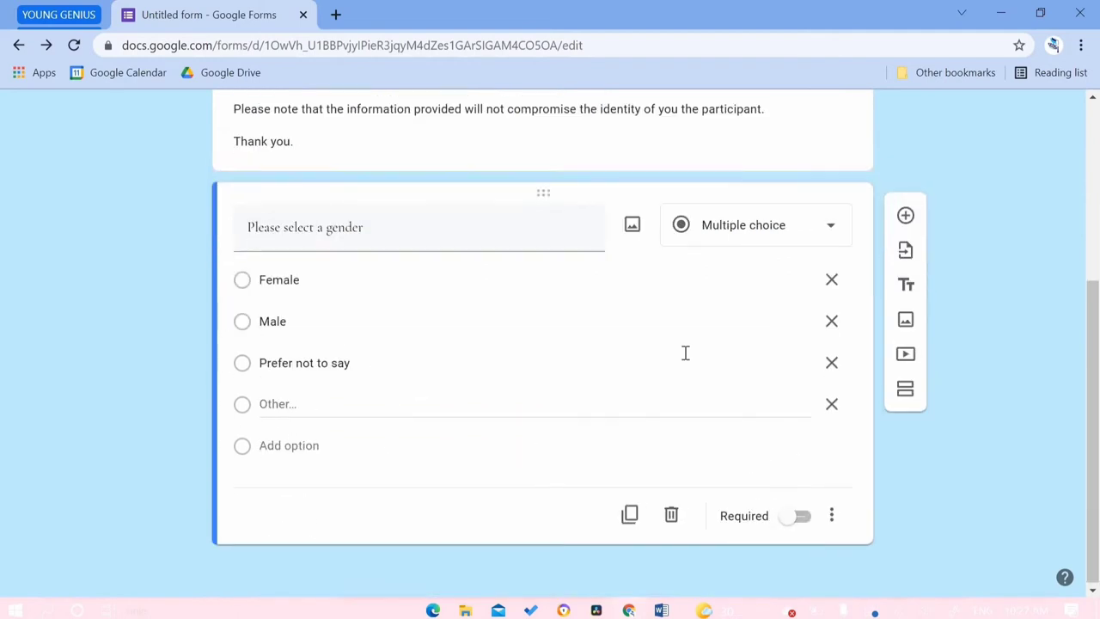
click(794, 517)
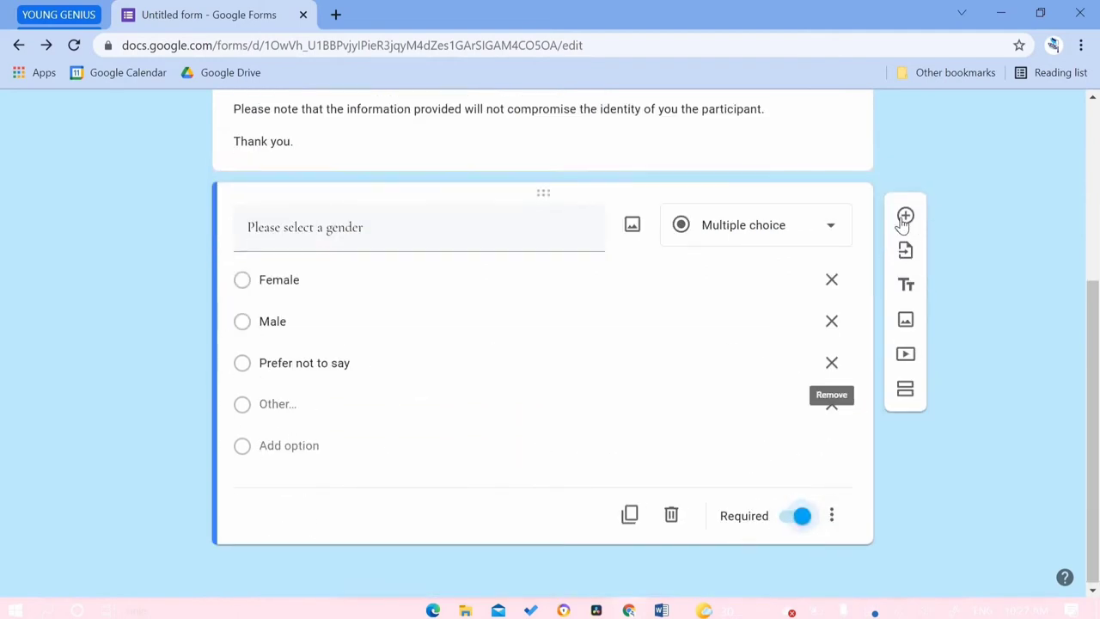
Add the question 'Do you reside in the Urban or Rural area?' with options Urban and Rural.
click(905, 217)
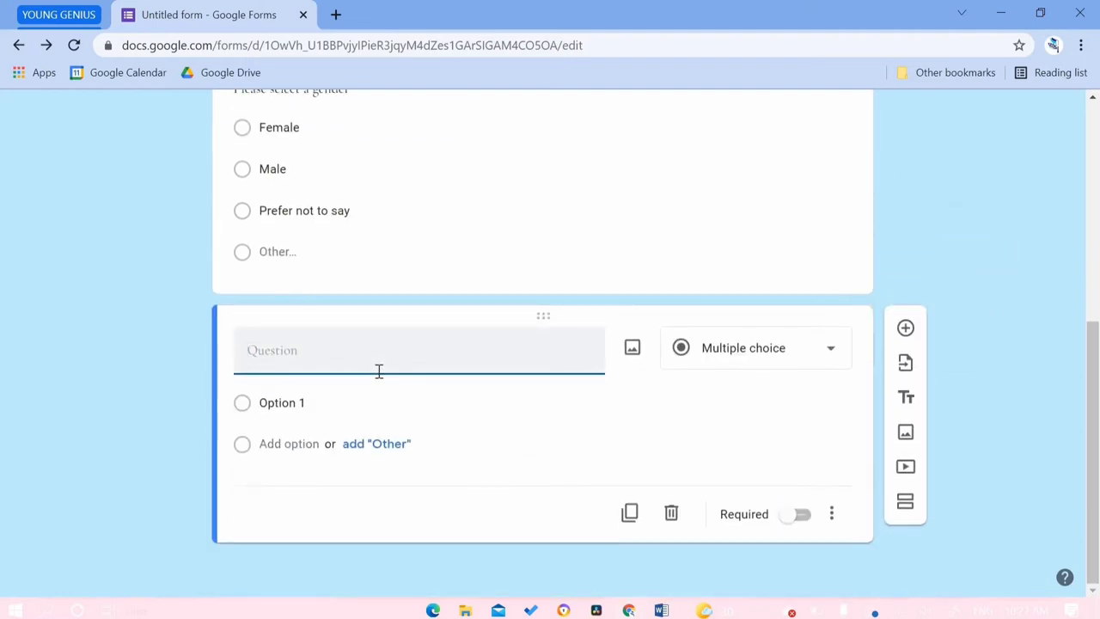
text(Do you res)
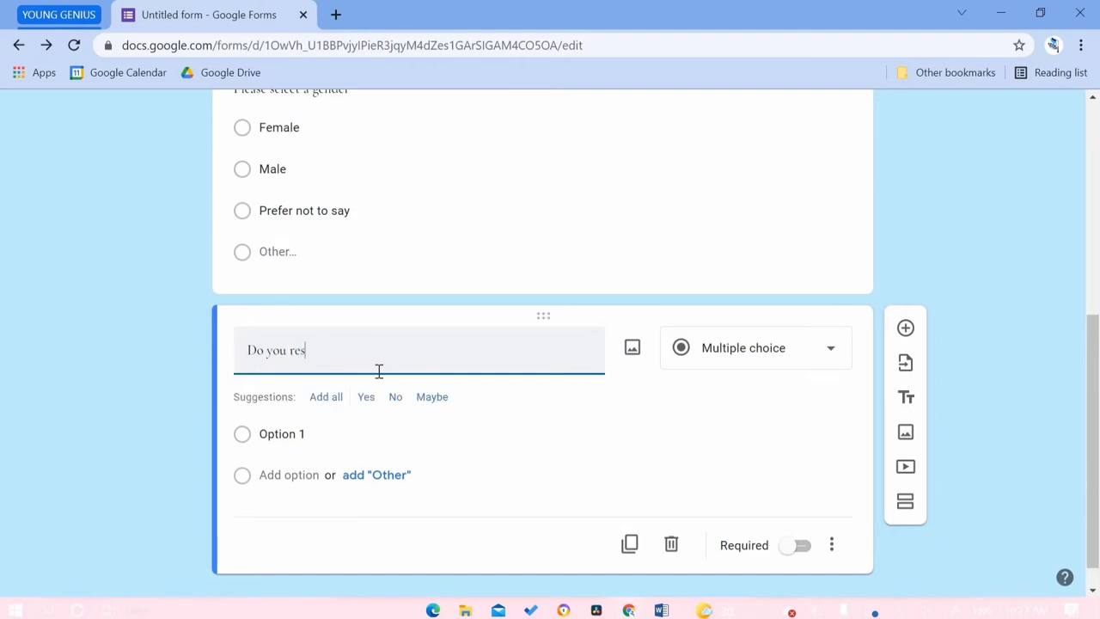
text(ide i)
key(BackSpace)
key(BackSpace)
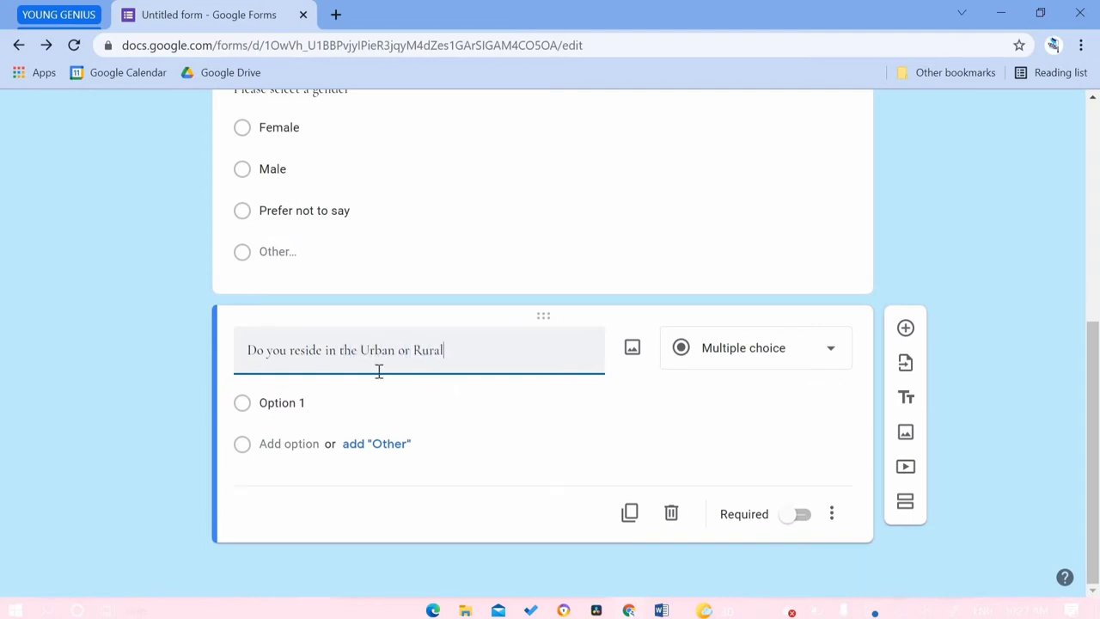
click(268, 404)
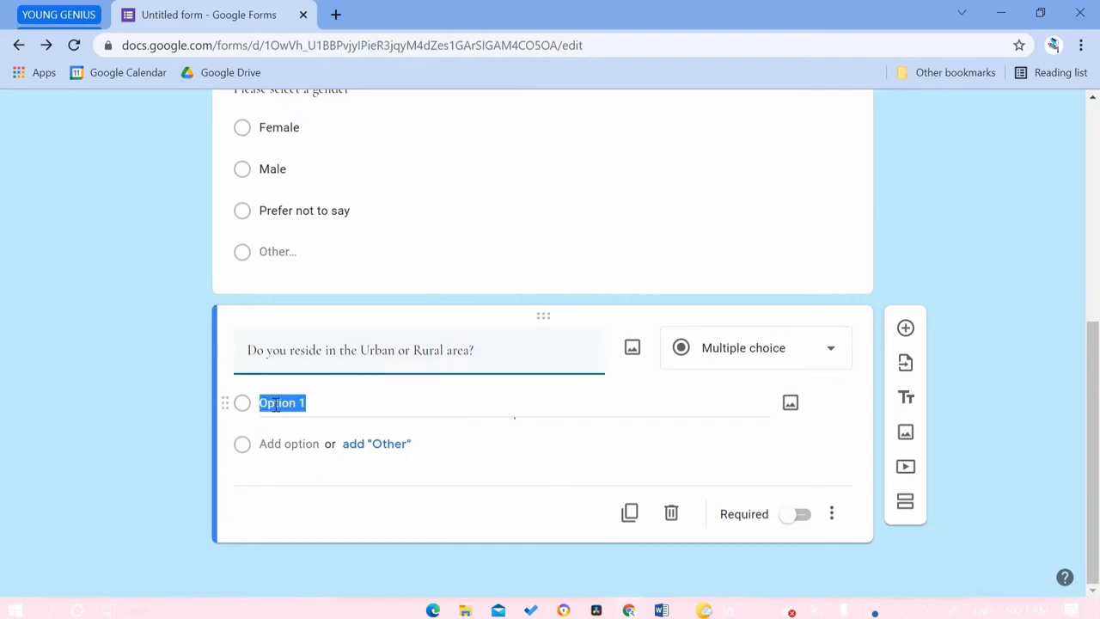
click(272, 403)
triple_click(272, 403)
text(Urban)
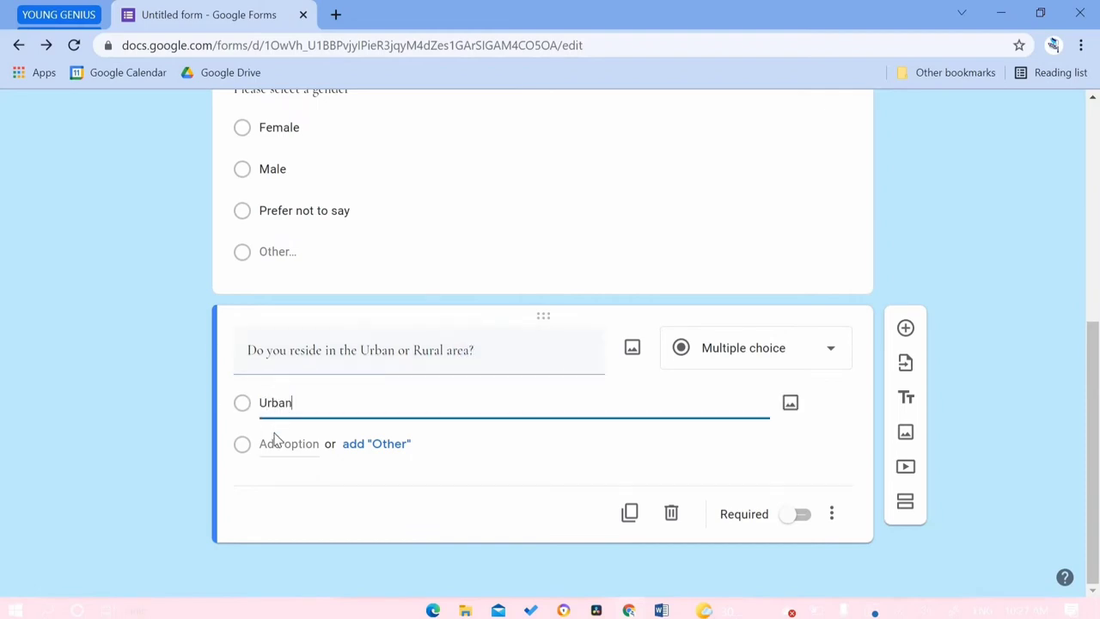
click(275, 443)
text(Rural)
scroll(756, 344, down, 1)
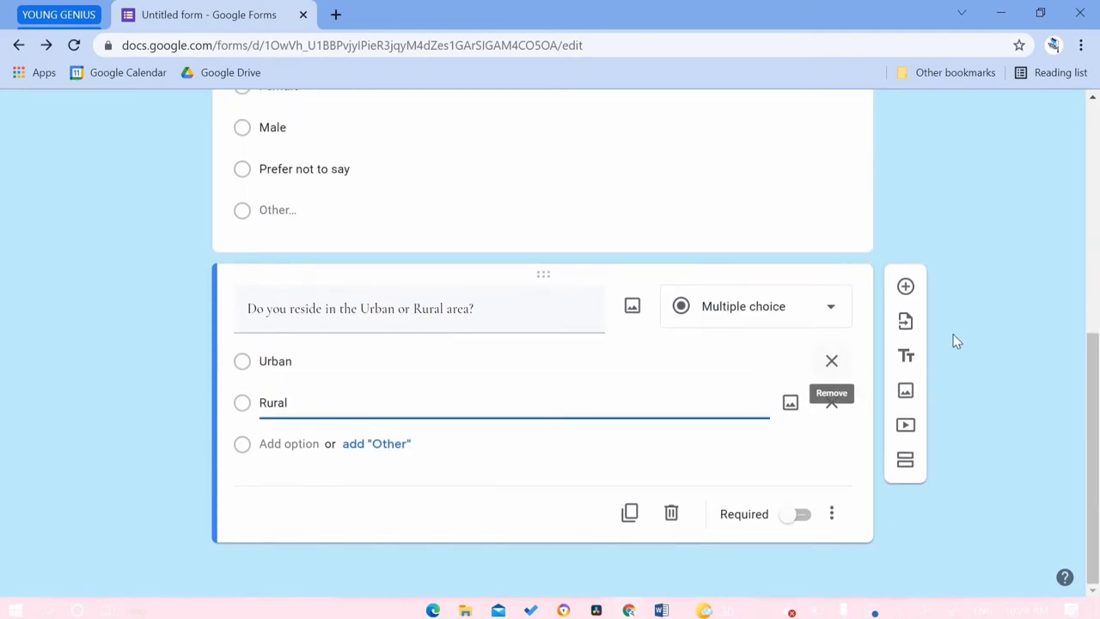
click(905, 286)
Create a checkboxes question 'What devices do you use to attend classes'.
click(744, 348)
click(739, 292)
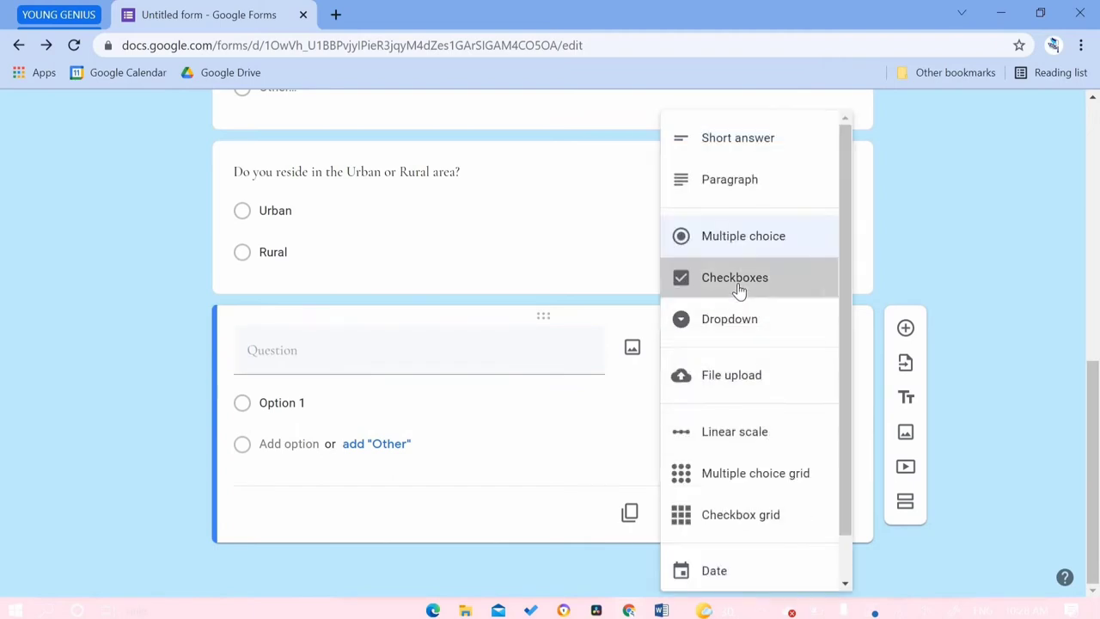
click(480, 360)
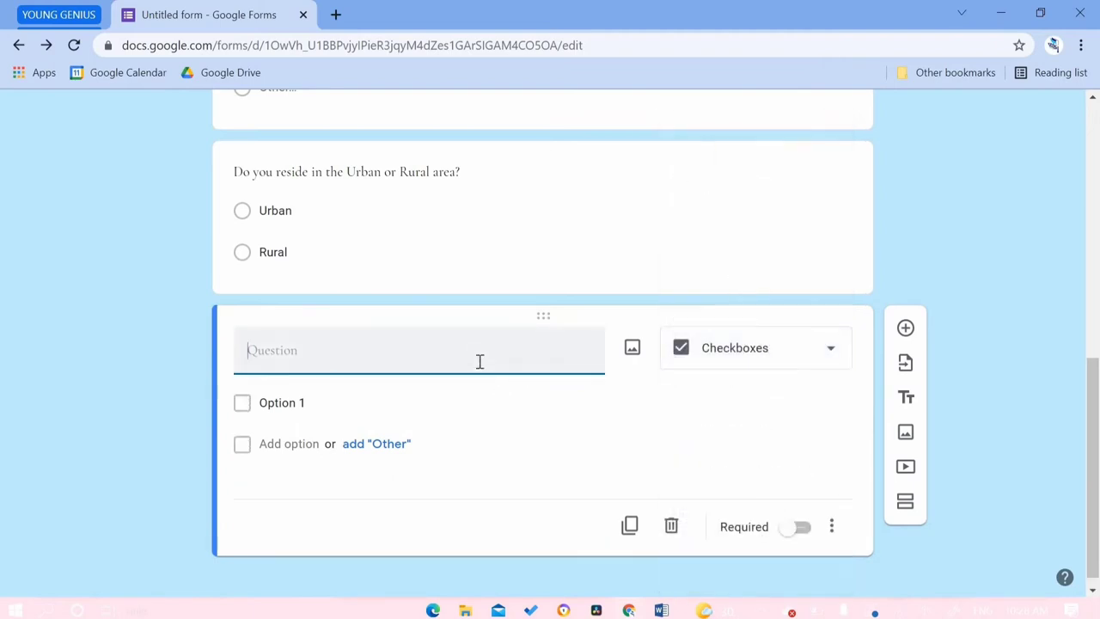
text(Wha)
text(t devices do you use to attend)
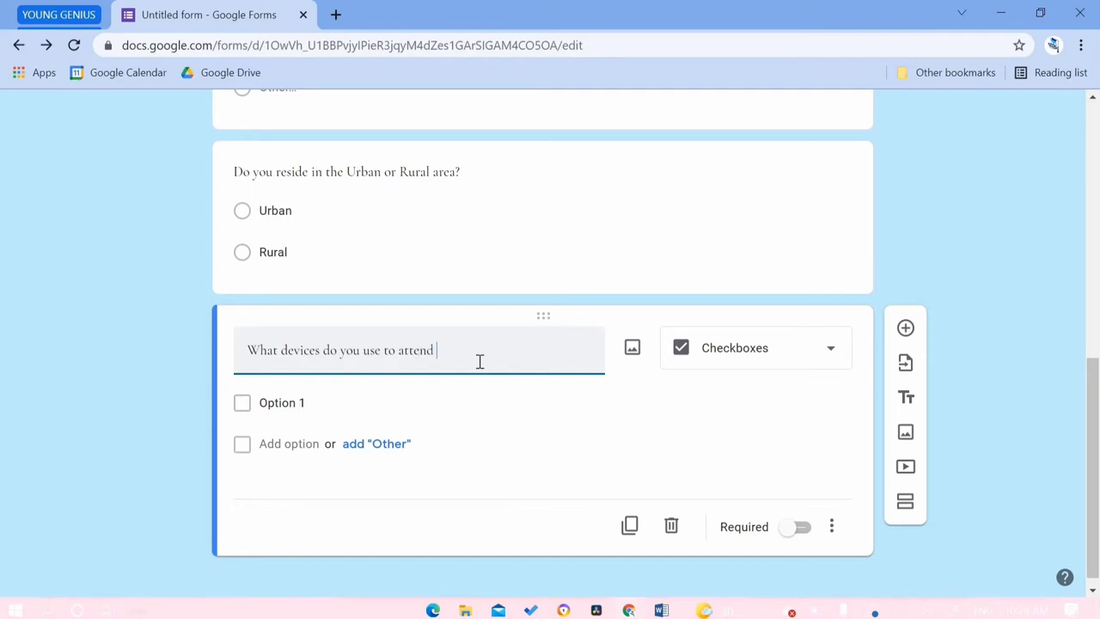
text( classes)
Enter Smartphone and Laptop as the first two device choices.
click(293, 401)
text(Smartpho)
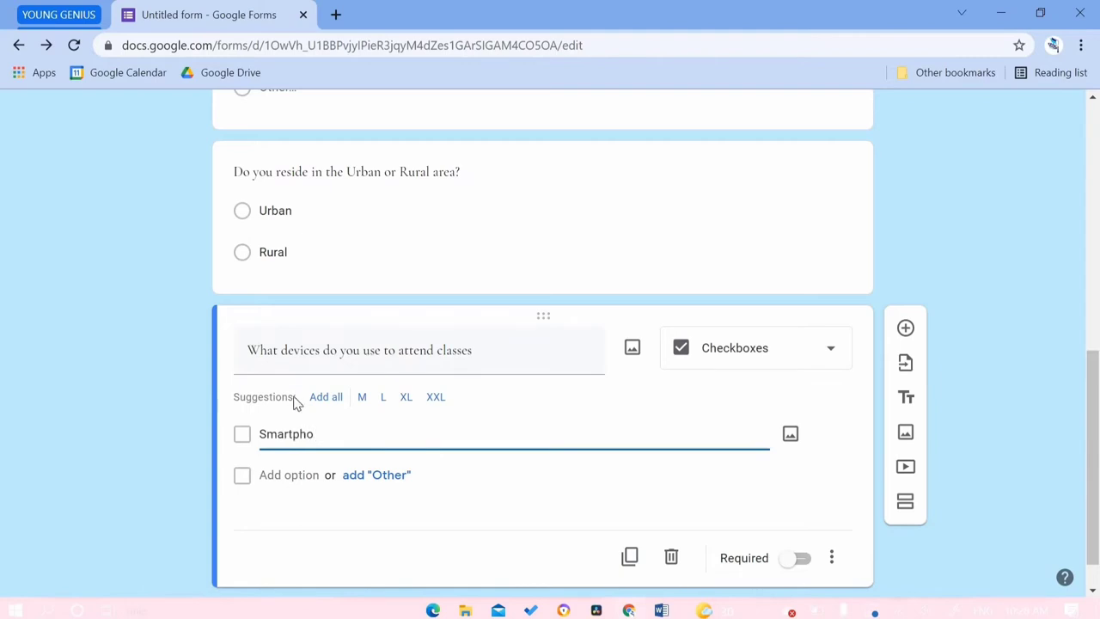
text(nes)
click(292, 474)
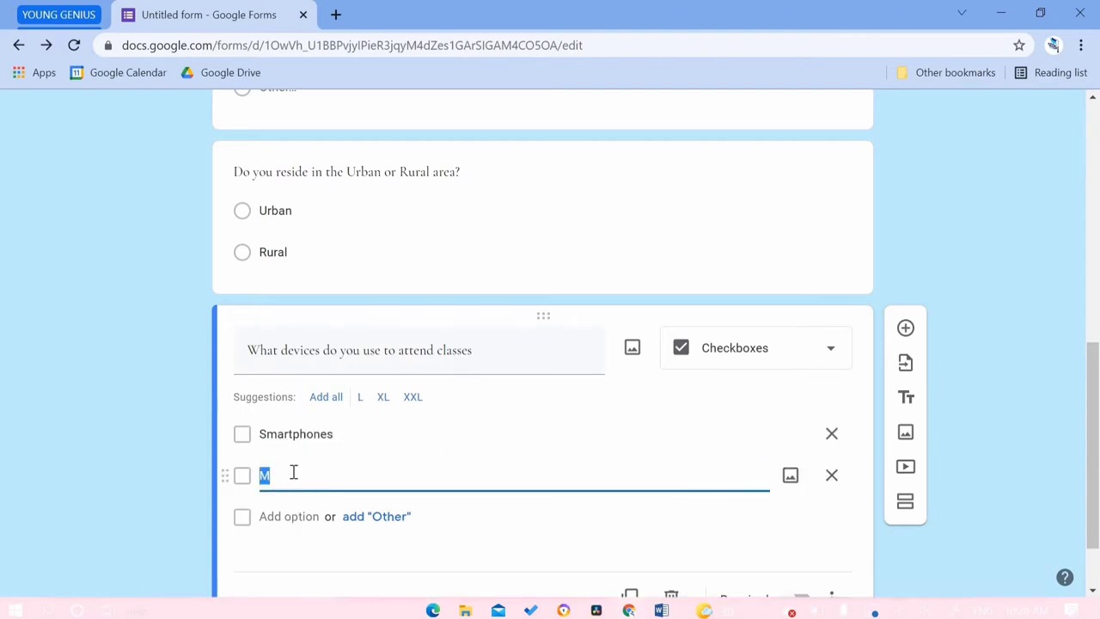
text(Laptop)
click(339, 437)
click(338, 436)
key(BackSpace)
Add Tablet and an Other choice, then add a new blank question.
click(283, 514)
text(T)
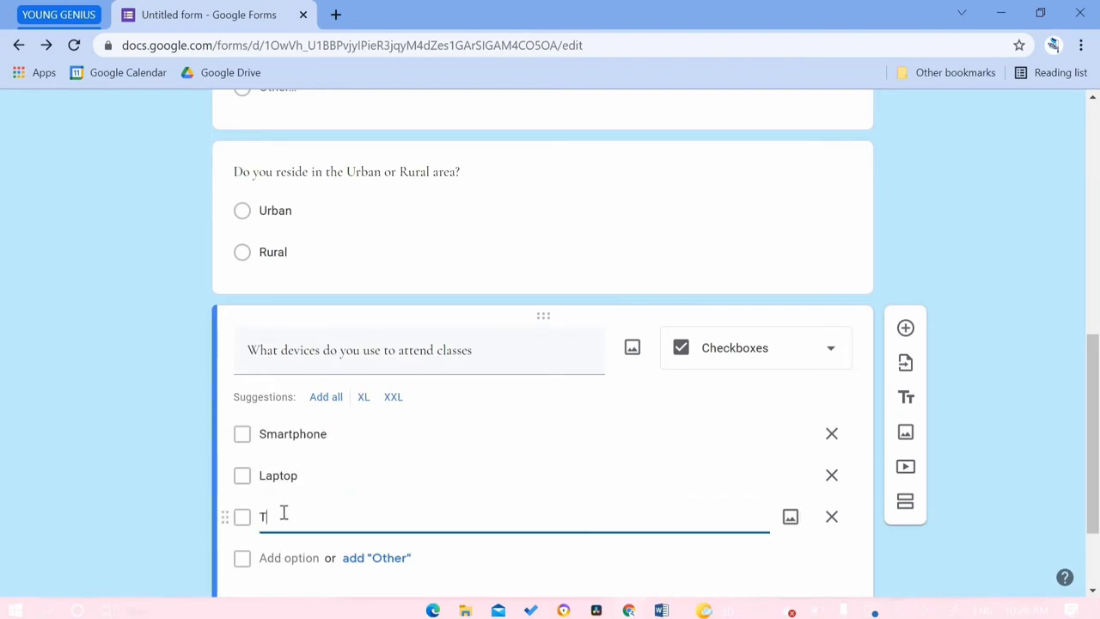
text(ablet)
click(283, 558)
click(831, 538)
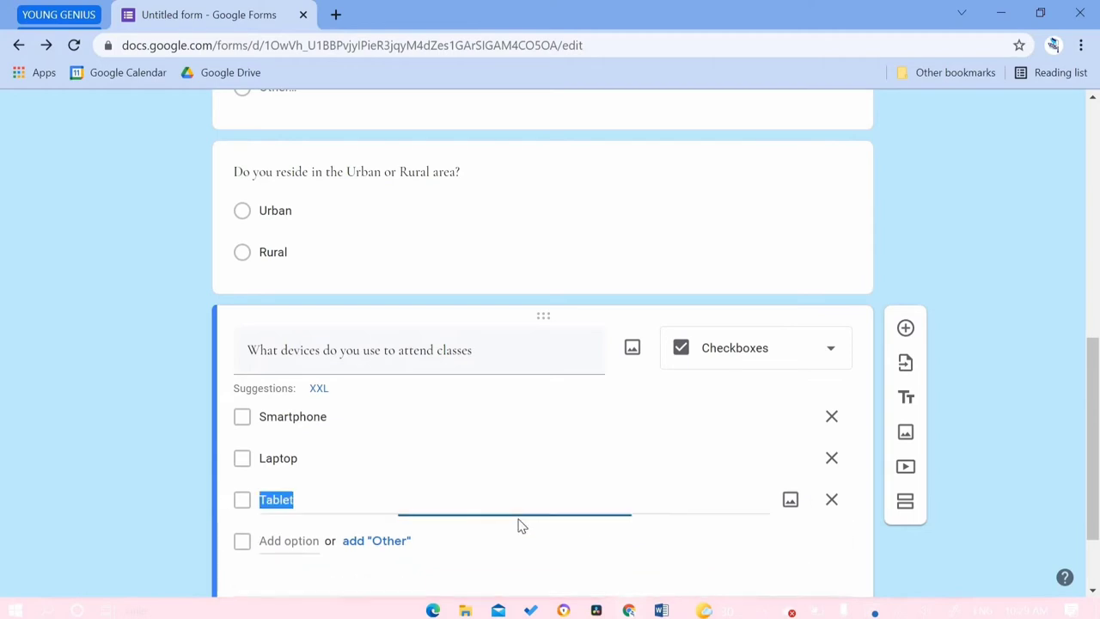
scroll(521, 526, down, 1)
click(375, 430)
click(904, 221)
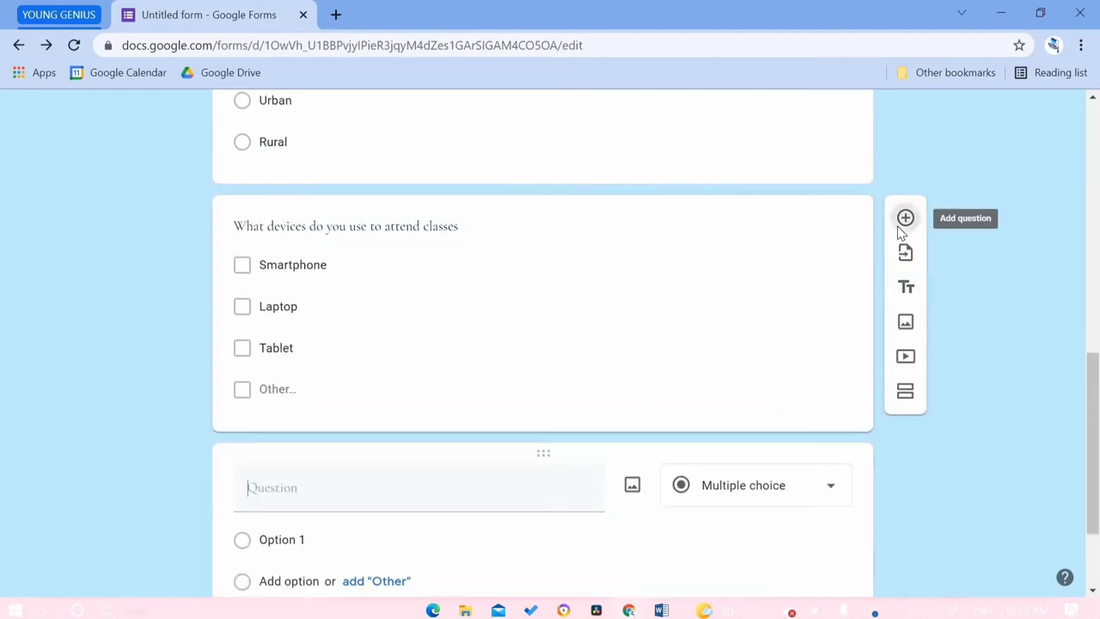
Change the new question's type to Linear scale.
scroll(791, 484, down, 2)
click(782, 356)
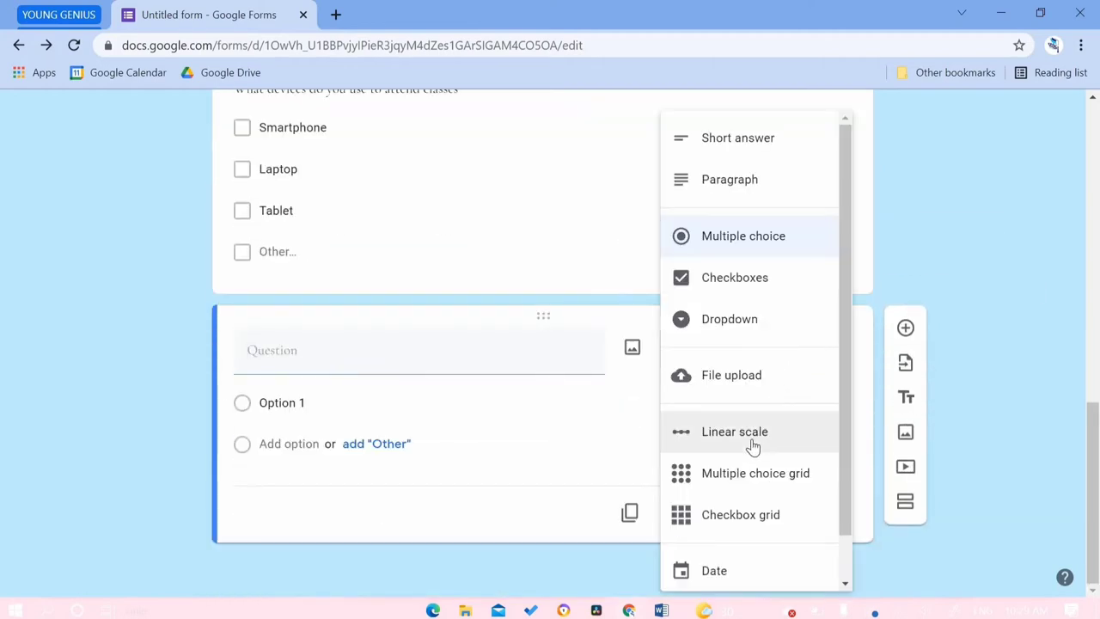
click(753, 446)
click(710, 353)
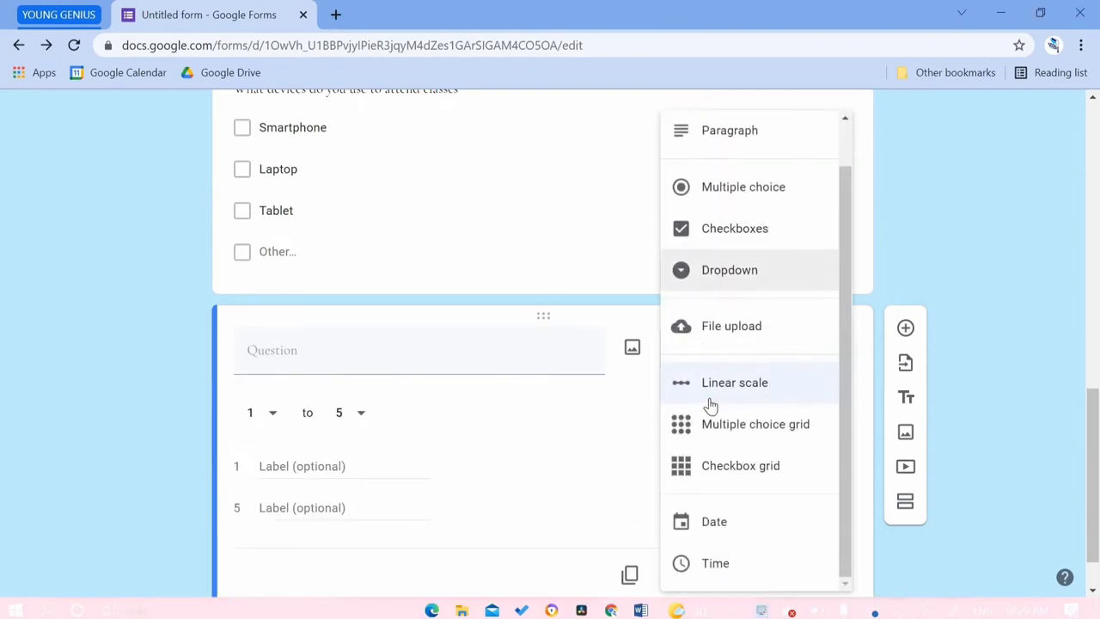
click(707, 384)
Write the statement that all students are given an equal opportunity to an education.
click(516, 361)
text(Do )
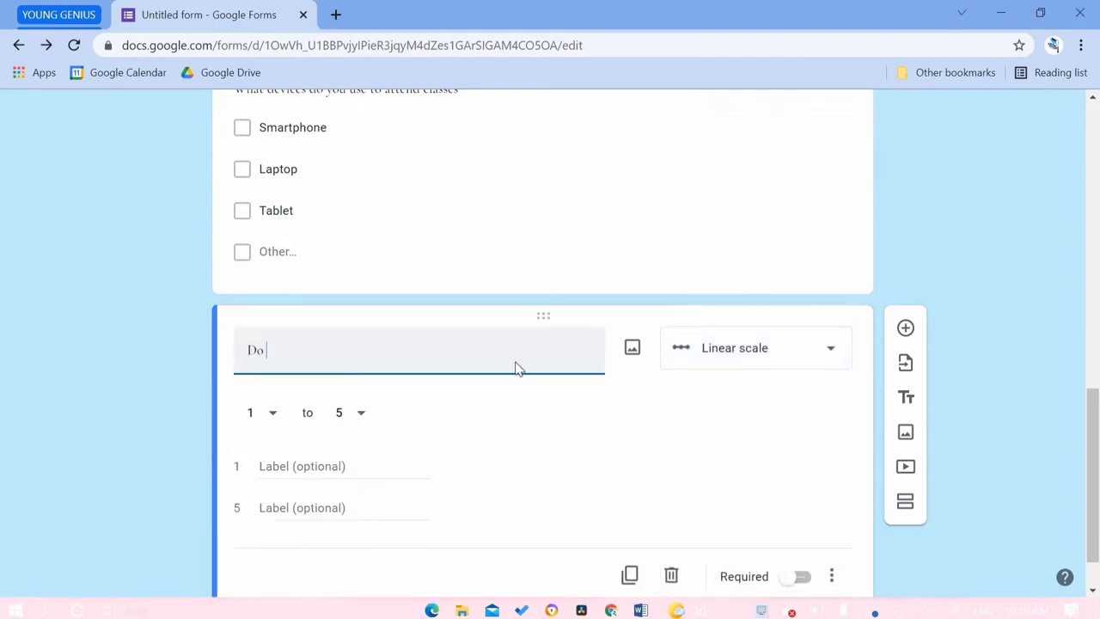
text(you believe all students are given a)
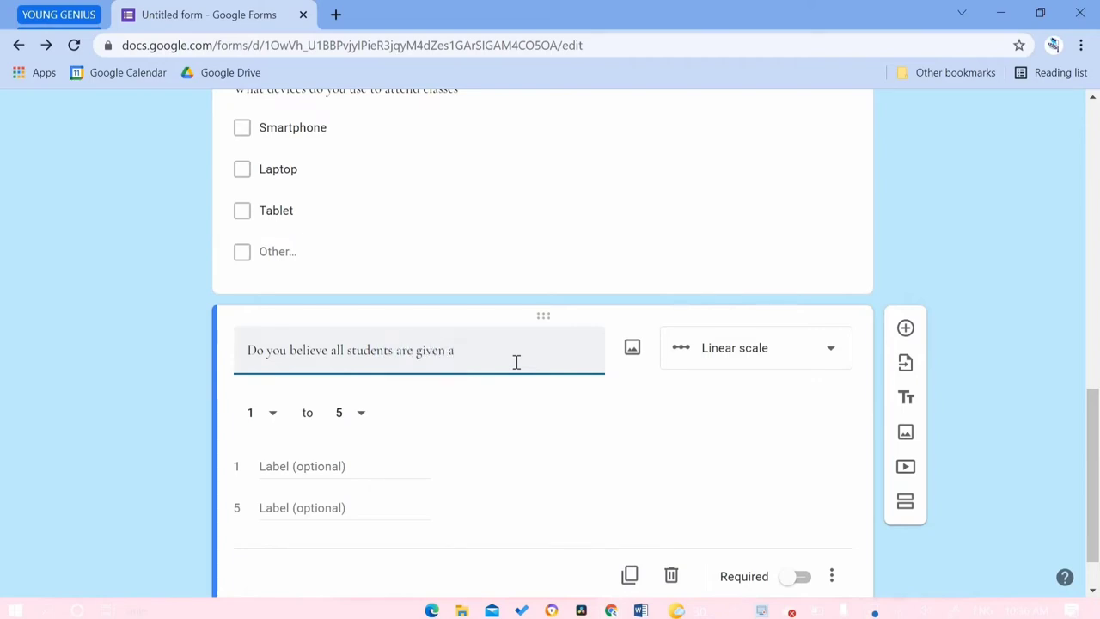
text(n equal opportunity to)
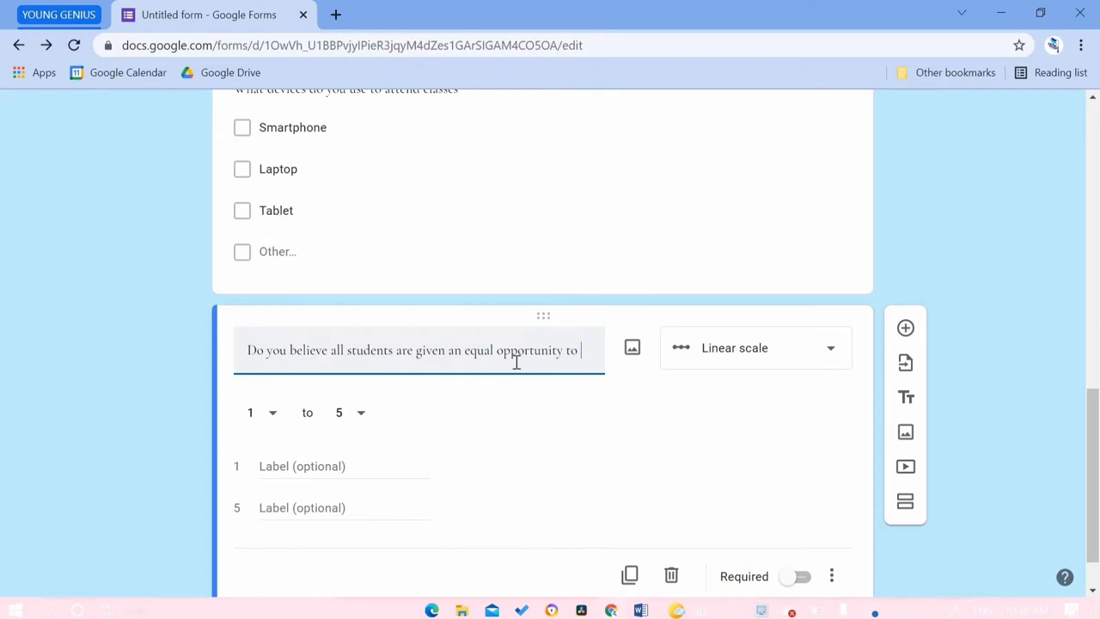
key(BackSpace)
key(BackSpace)
key(BackSpace)
key(BackSpace)
key(BackSpace)
key(BackSpace)
key(BackSpace)
key(BackSpace)
key(BackSpace)
key(BackSpace)
key(BackSpace)
key(BackSpace)
key(BackSpace)
key(BackSpace)
key(BackSpace)
key(BackSpace)
key(BackSpace)
key(BackSpace)
key(BackSpace)
key(BackSpace)
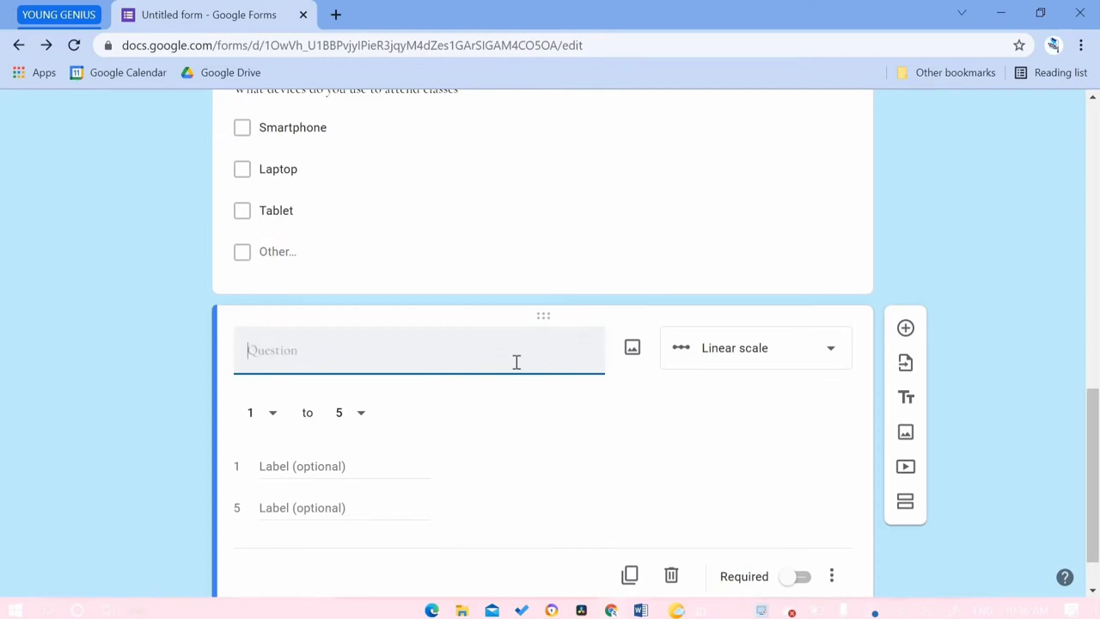
key(ctrl+z)
drag(291, 351, 138, 353)
text(I )
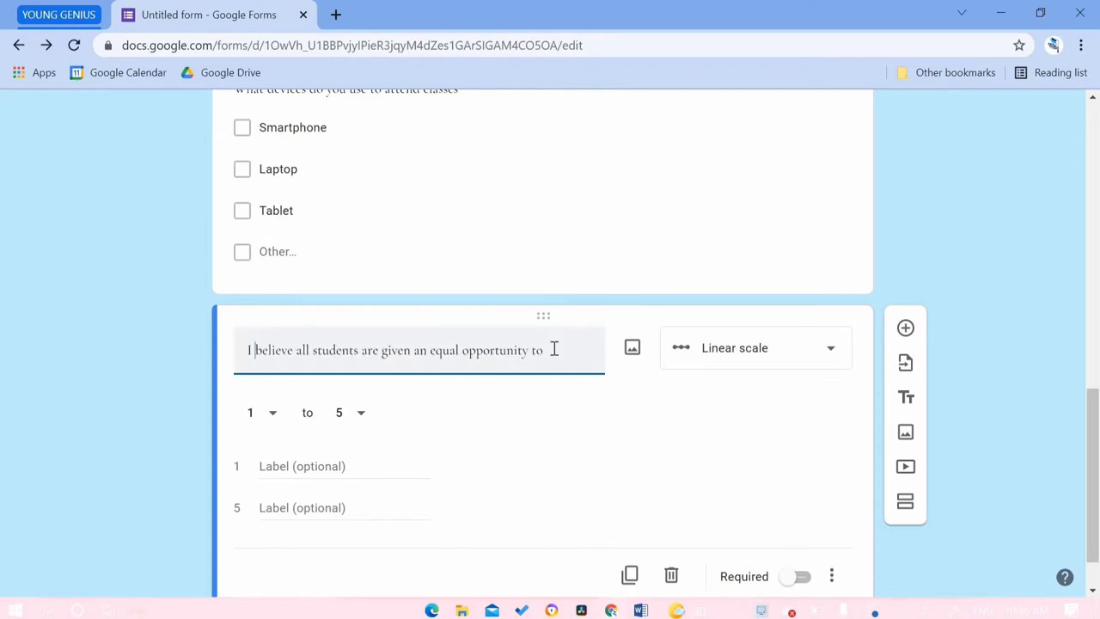
text(n education)
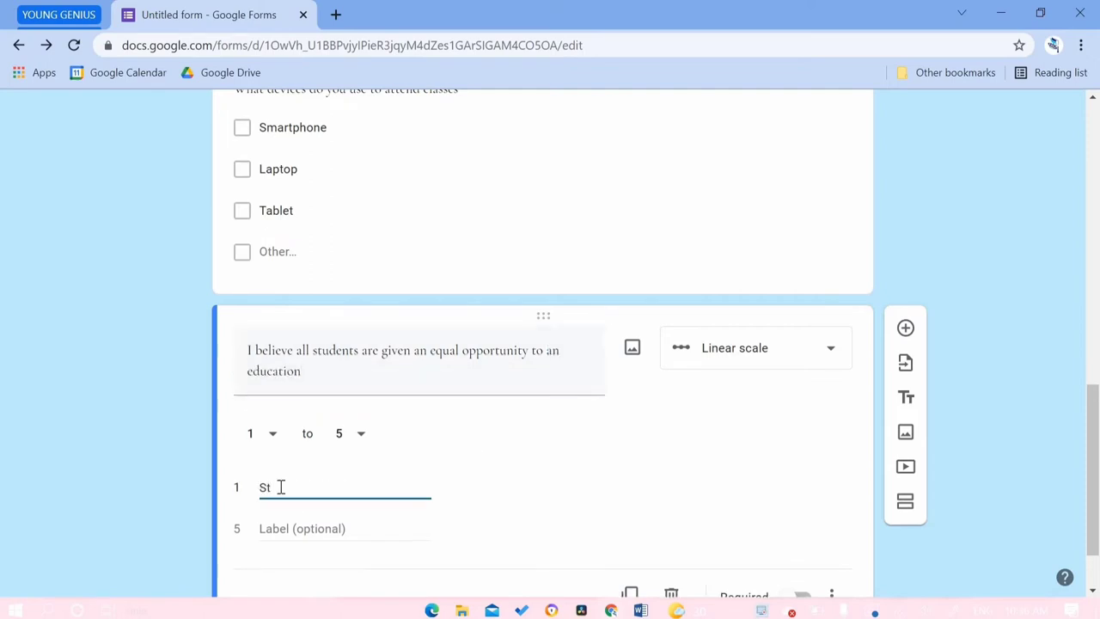
text(ee)
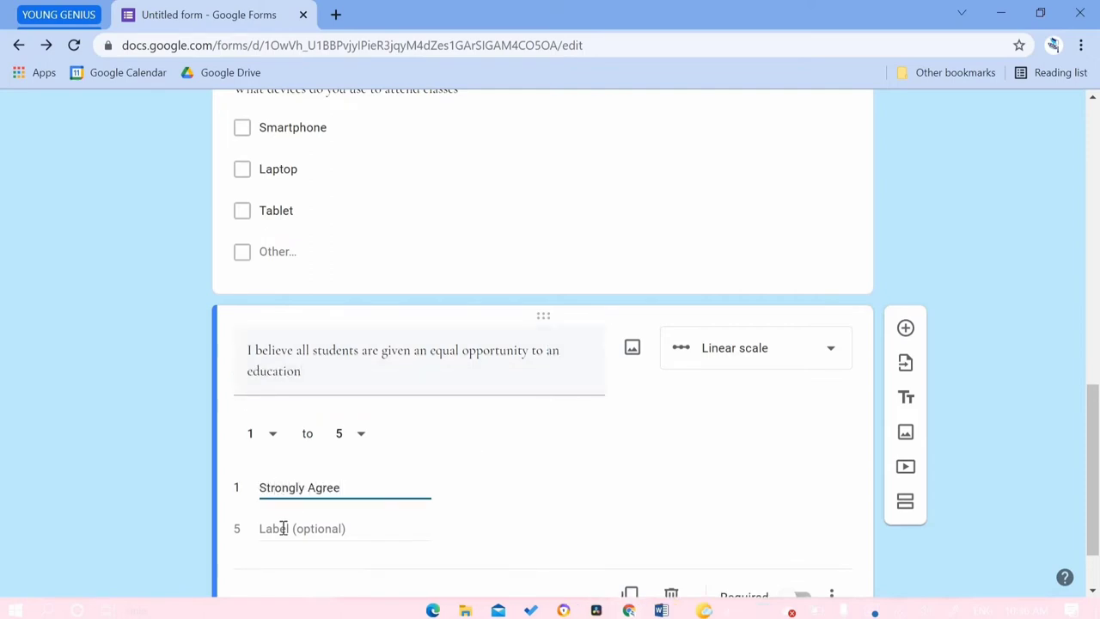
Label the scale ends Strongly Agree (1) and Strongly Disagree (5), then add a question.
click(283, 528)
text(Strongly Disagree)
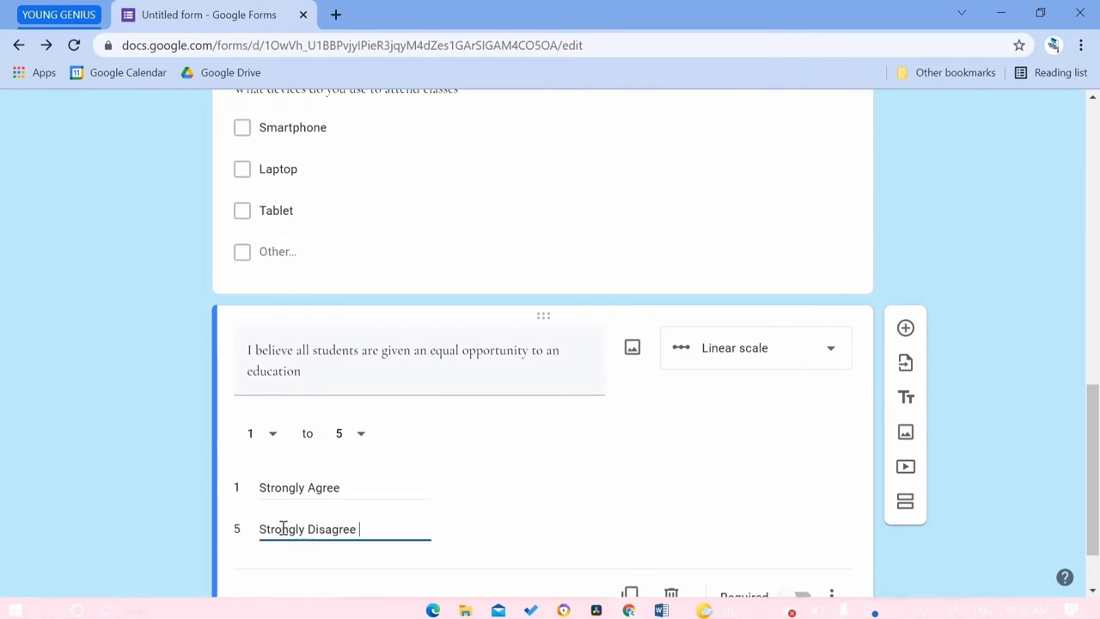
scroll(802, 223, down, 1)
click(795, 274)
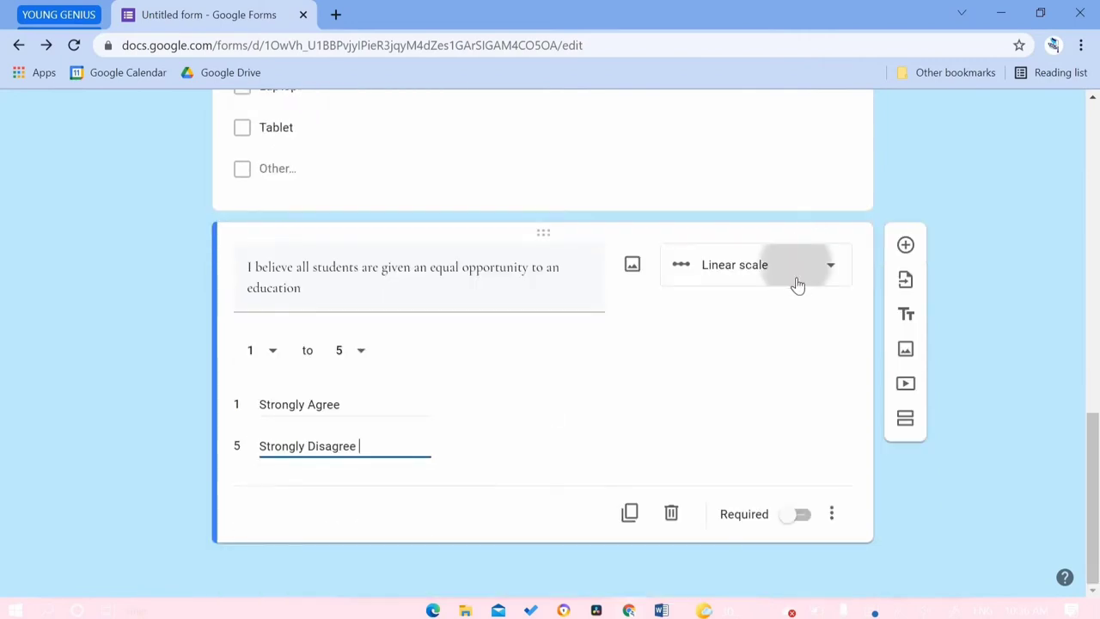
click(906, 245)
Add the Paragraph question 'Suggest a way online school can be made better' and mark it required.
text(S)
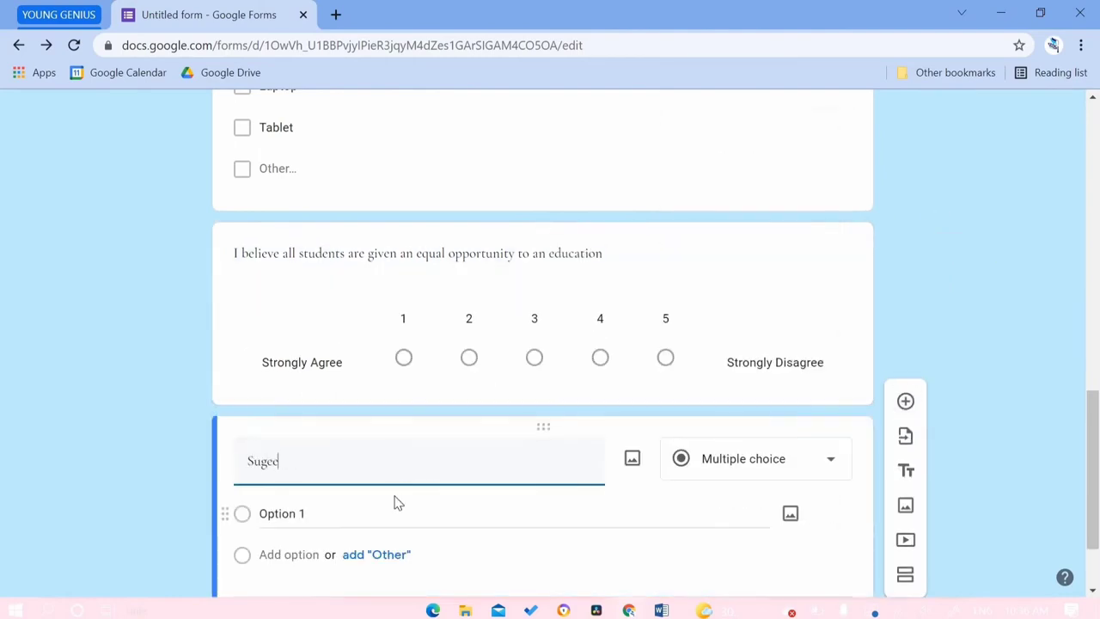
text(uggest a way online school can be made better for you.)
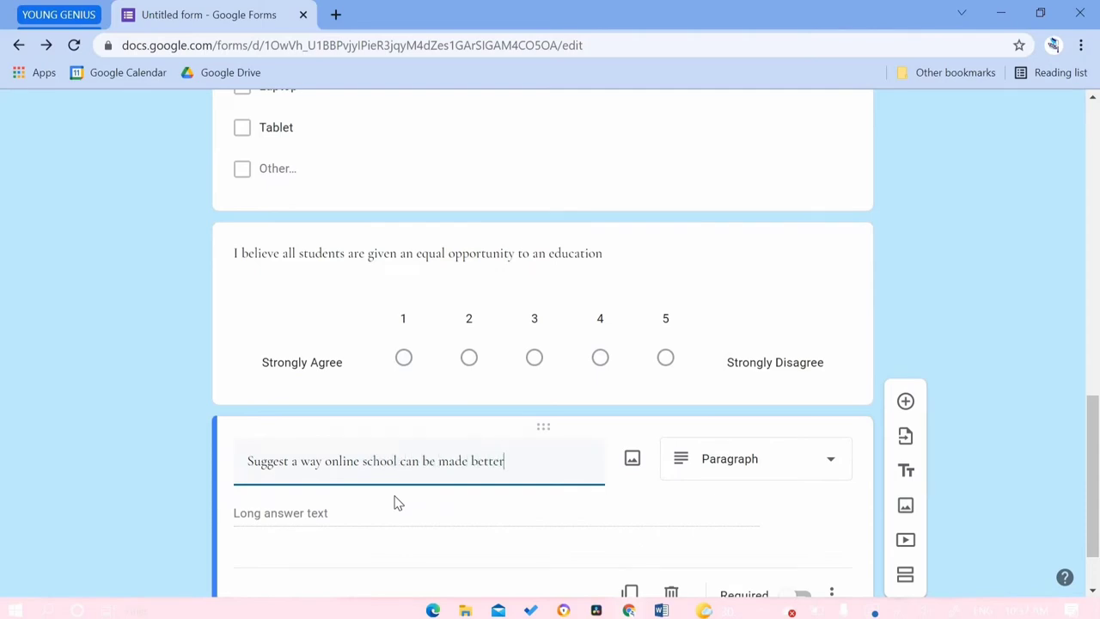
click(659, 454)
scroll(562, 539, down, 1)
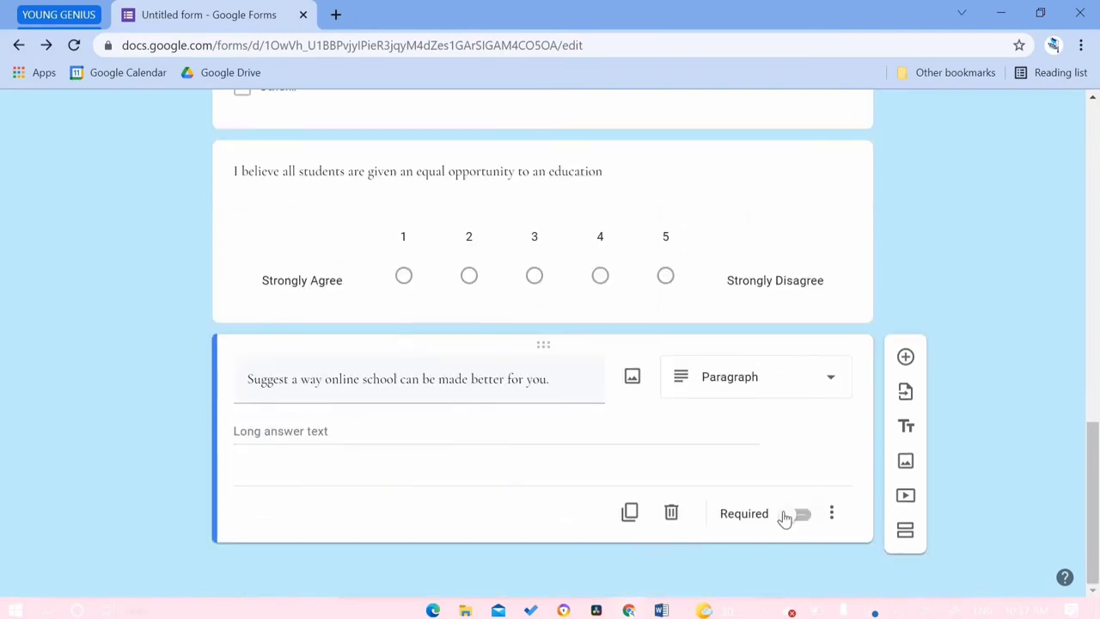
click(786, 515)
Make the equal-opportunity, devices and Urban or Rural questions required.
click(830, 269)
click(798, 433)
scroll(773, 343, up, 3)
click(751, 249)
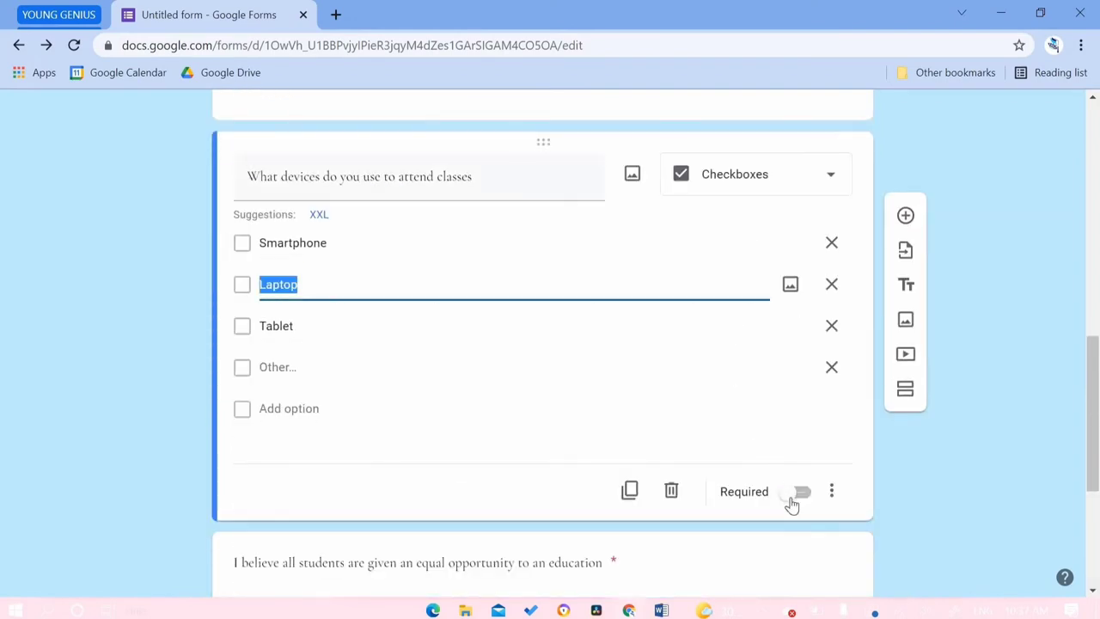
click(791, 498)
scroll(731, 270, up, 3)
click(731, 270)
click(790, 489)
Make the gender question required and toggle the suggestion question's Required setting.
scroll(782, 464, up, 4)
click(778, 438)
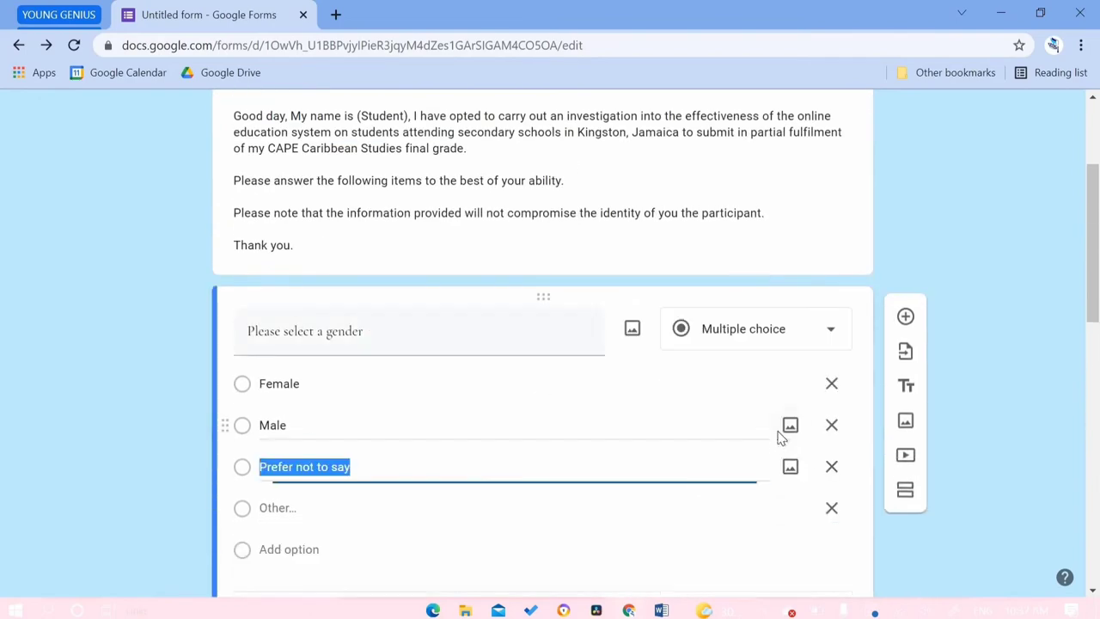
click(780, 436)
scroll(778, 430, down, 10)
click(793, 539)
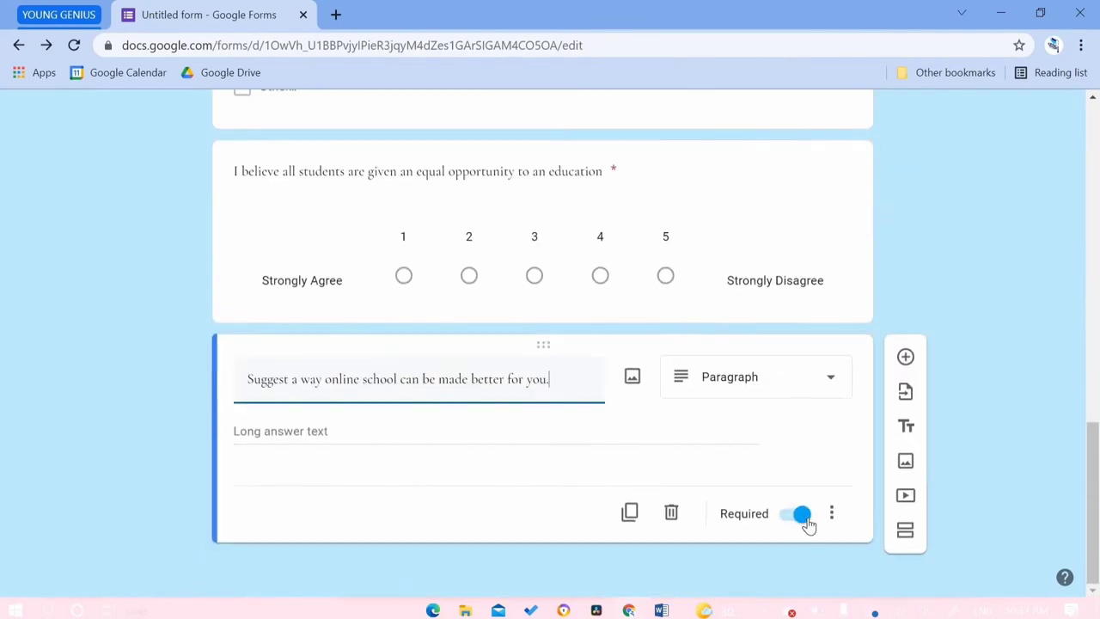
click(801, 515)
scroll(675, 372, up, 10)
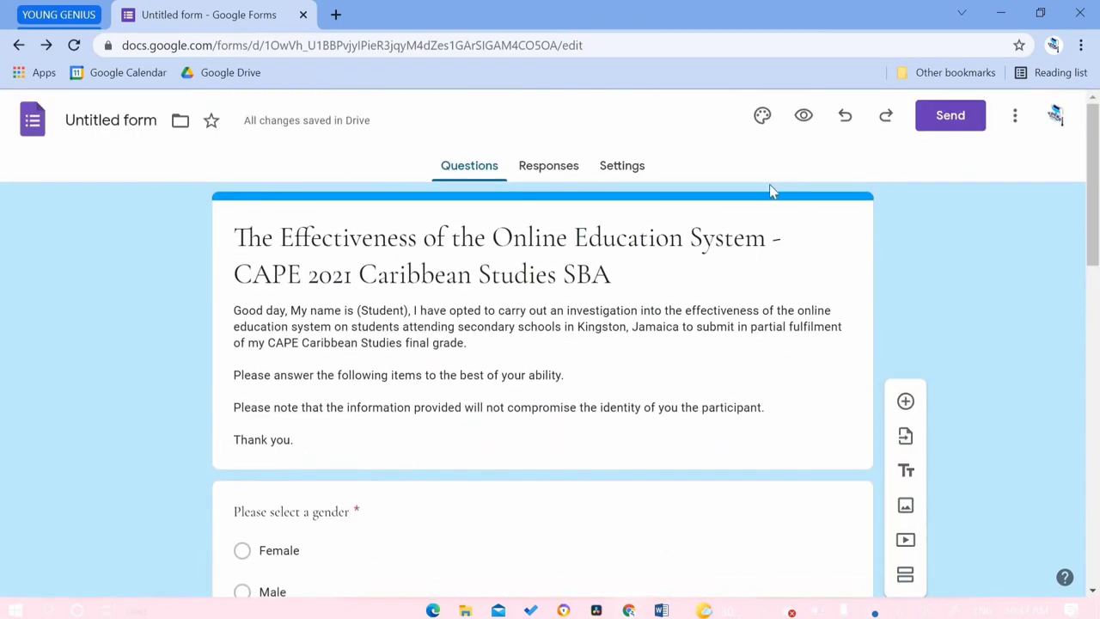
click(551, 170)
Switch on Allow response editing under Responses settings, leaving the one-response limit off.
click(618, 171)
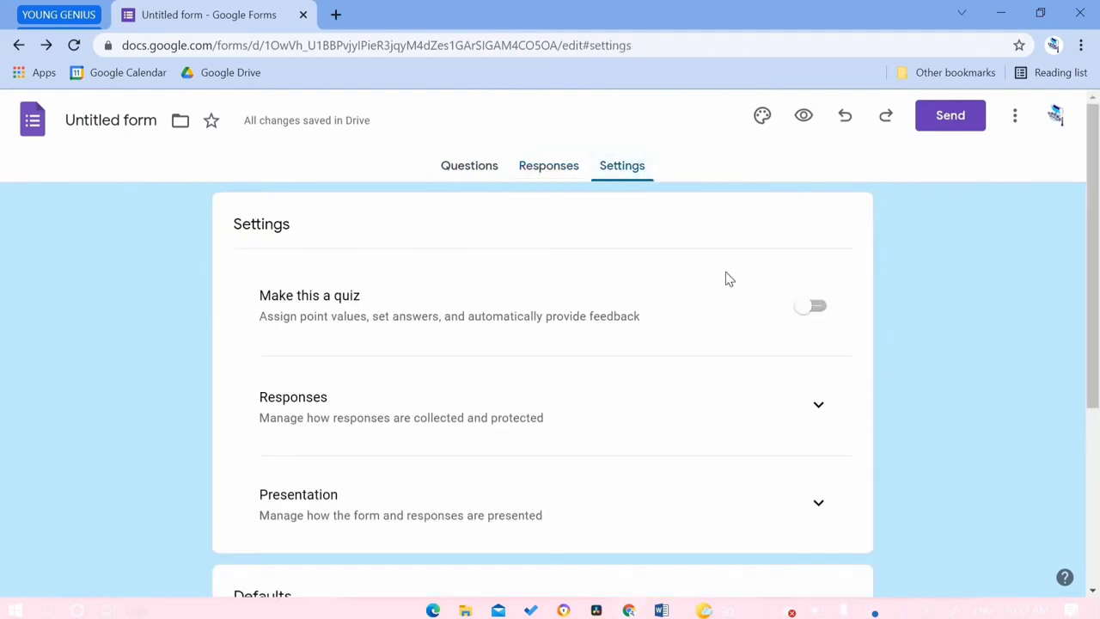
scroll(834, 275, down, 2)
click(833, 274)
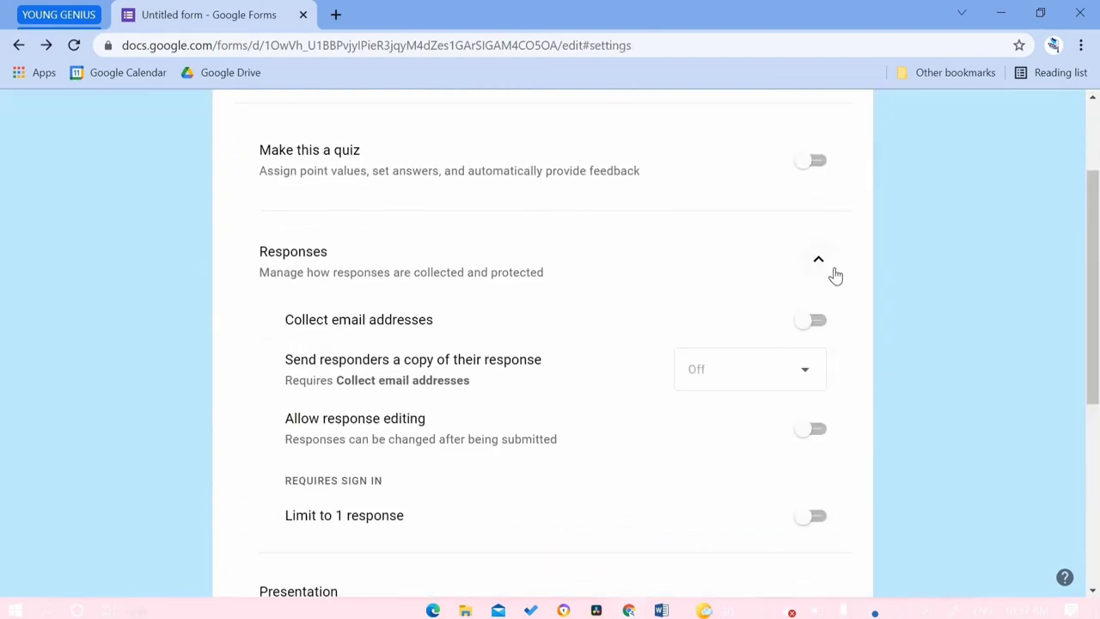
scroll(812, 421, down, 1)
click(811, 413)
click(811, 410)
scroll(880, 209, down, 1)
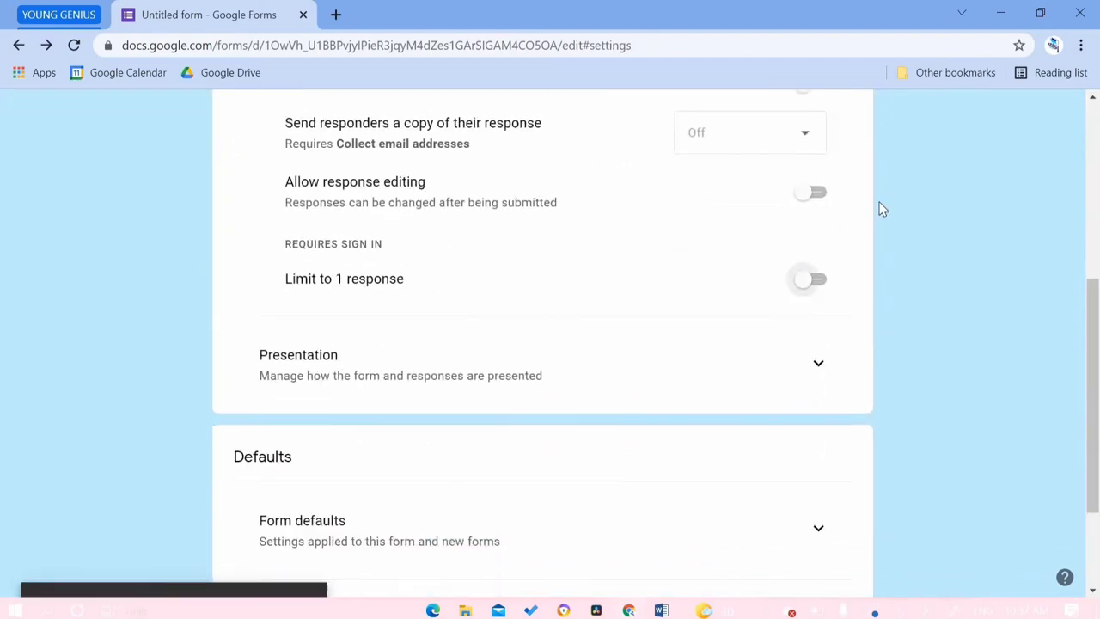
scroll(798, 275, up, 1)
click(798, 272)
scroll(797, 274, up, 3)
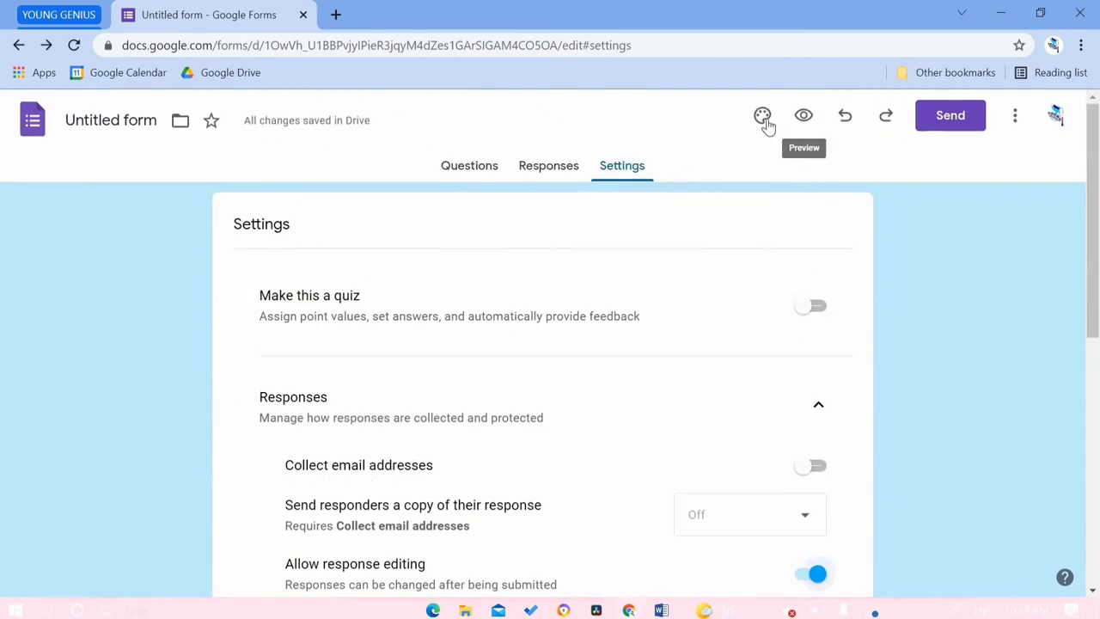
Preview the form as a respondent and scroll back up to its title and introduction.
click(806, 116)
scroll(818, 340, down, 2)
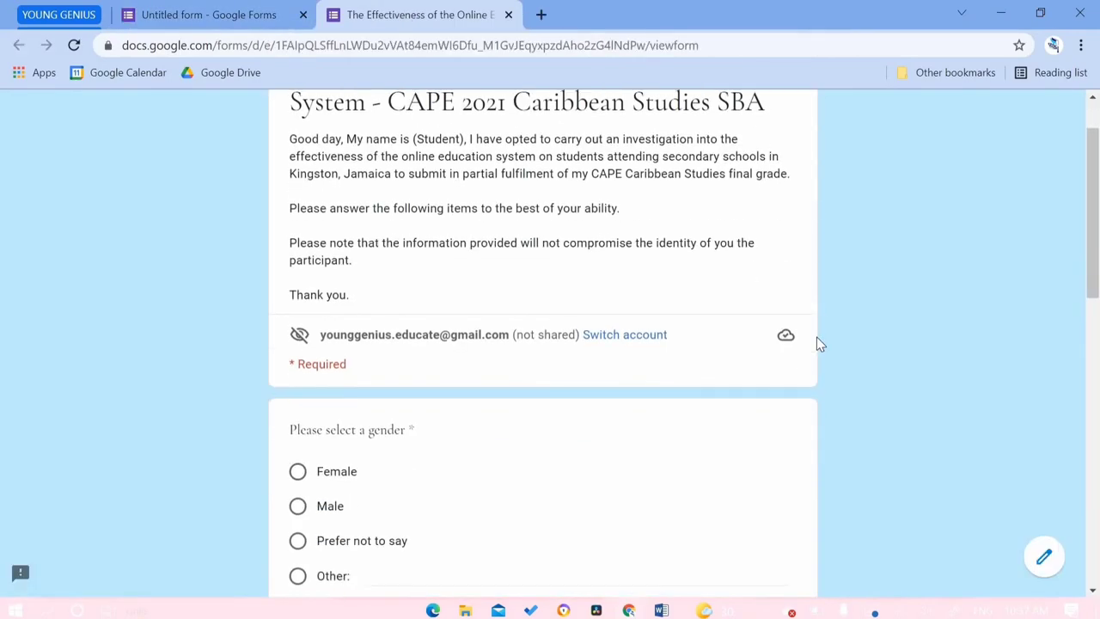
scroll(818, 341, up, 2)
scroll(817, 344, down, 9)
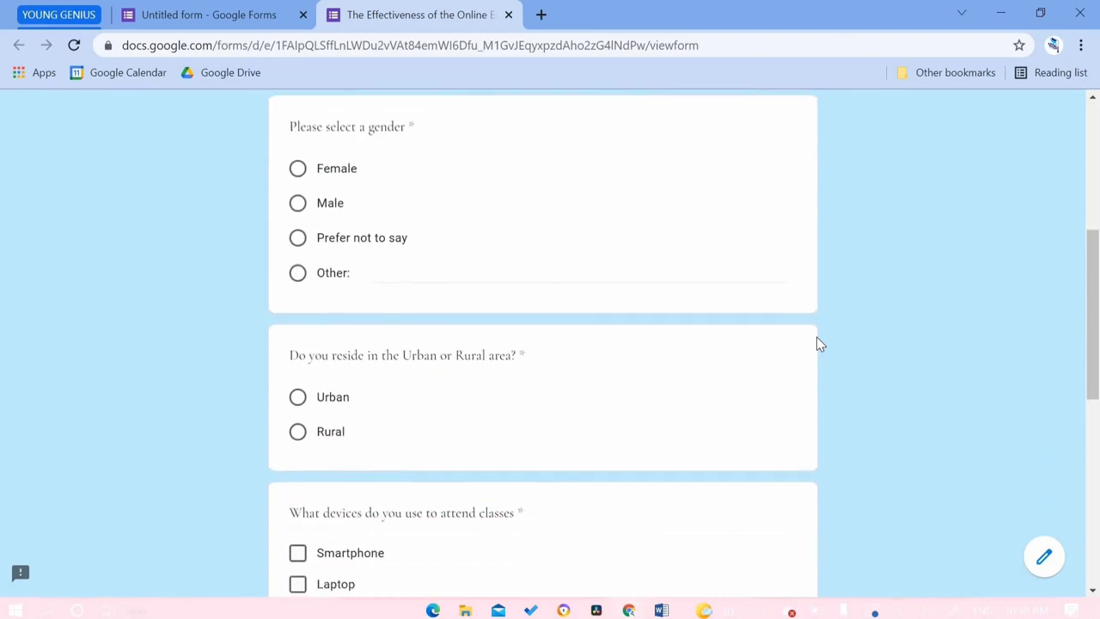
scroll(817, 344, up, 3)
click(703, 41)
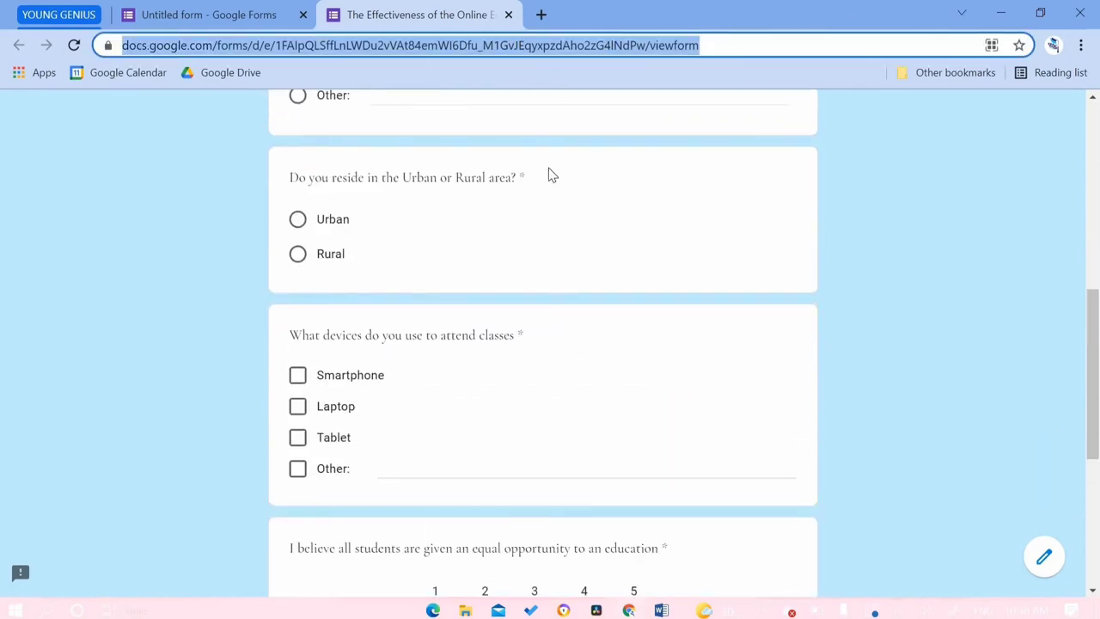
scroll(550, 172, up, 6)
click(984, 217)
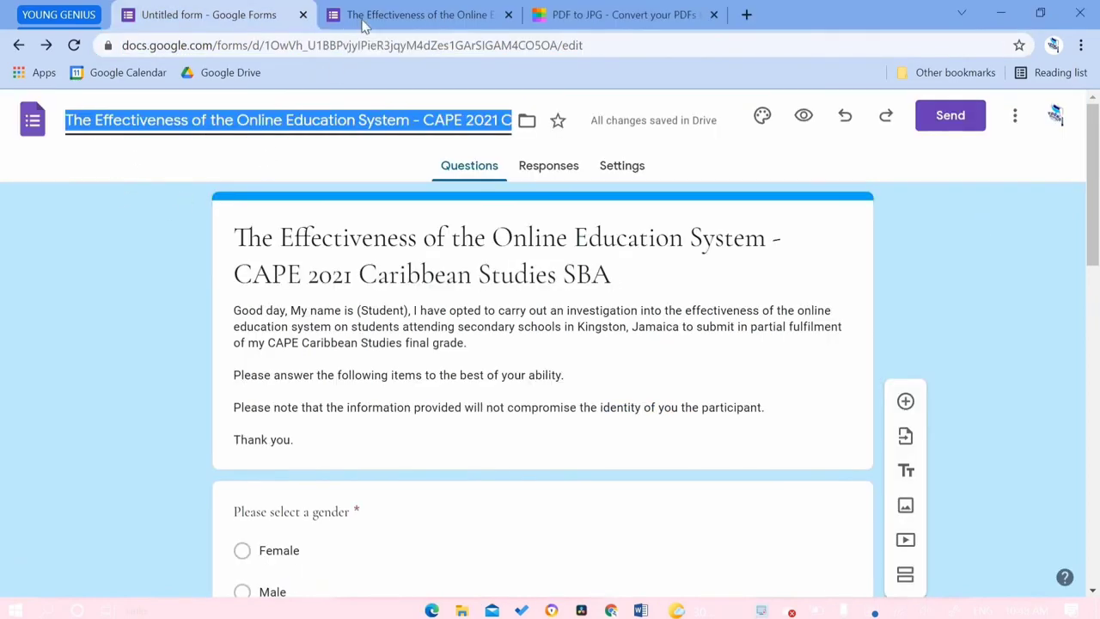
Print the Google Forms survey to a PDF file using the Save as PDF destination.
click(367, 24)
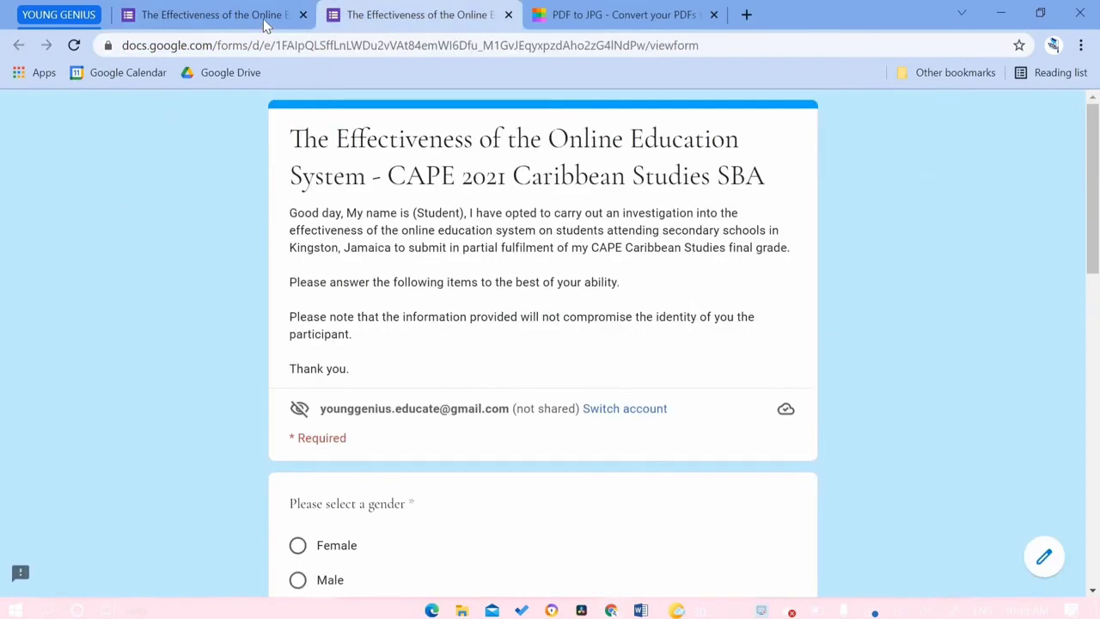
click(265, 25)
click(619, 15)
click(203, 9)
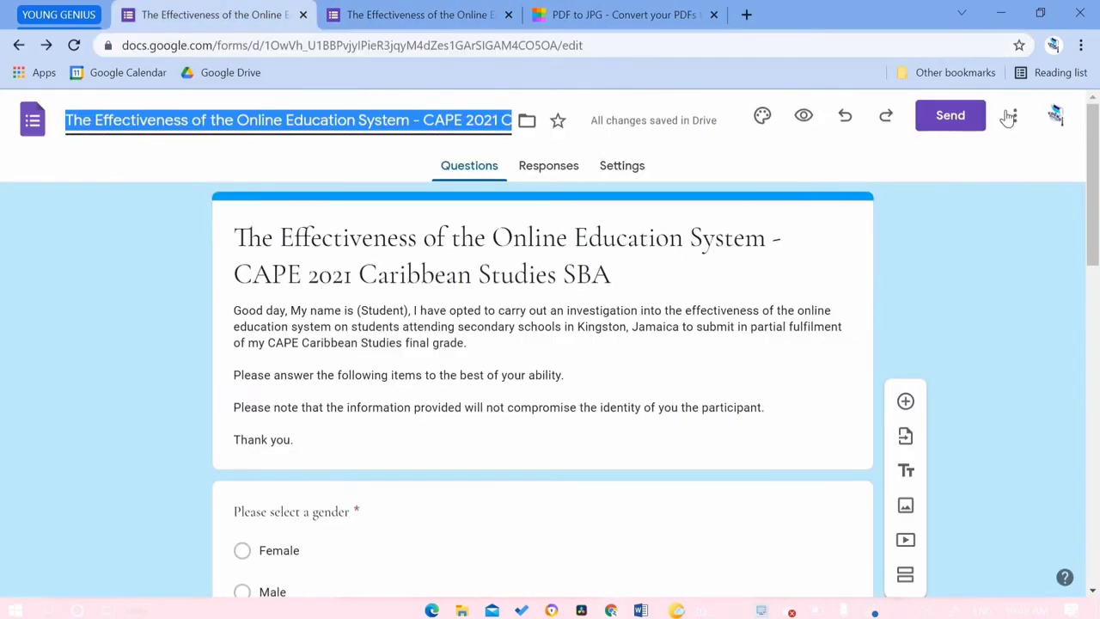
click(1015, 115)
click(978, 289)
click(870, 133)
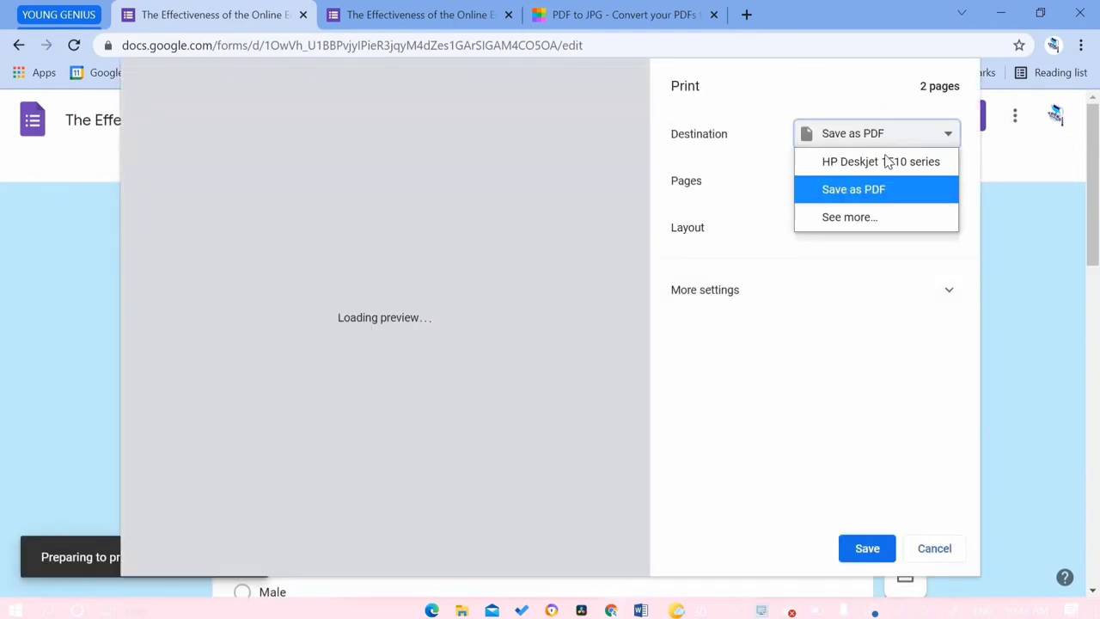
click(868, 186)
scroll(481, 433, down, 10)
click(862, 547)
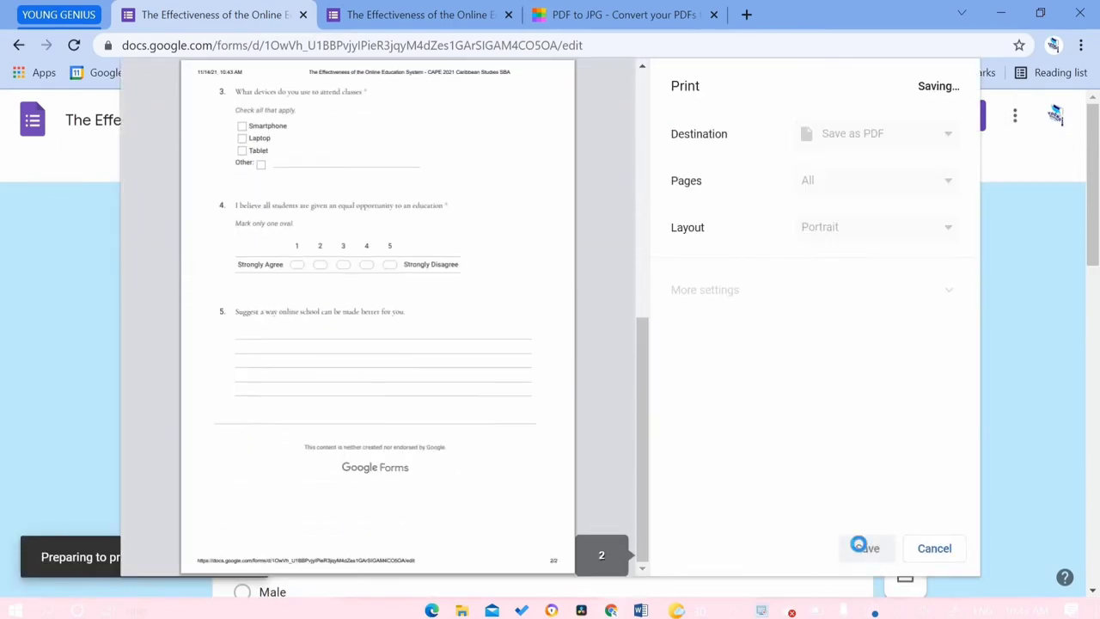
click(427, 392)
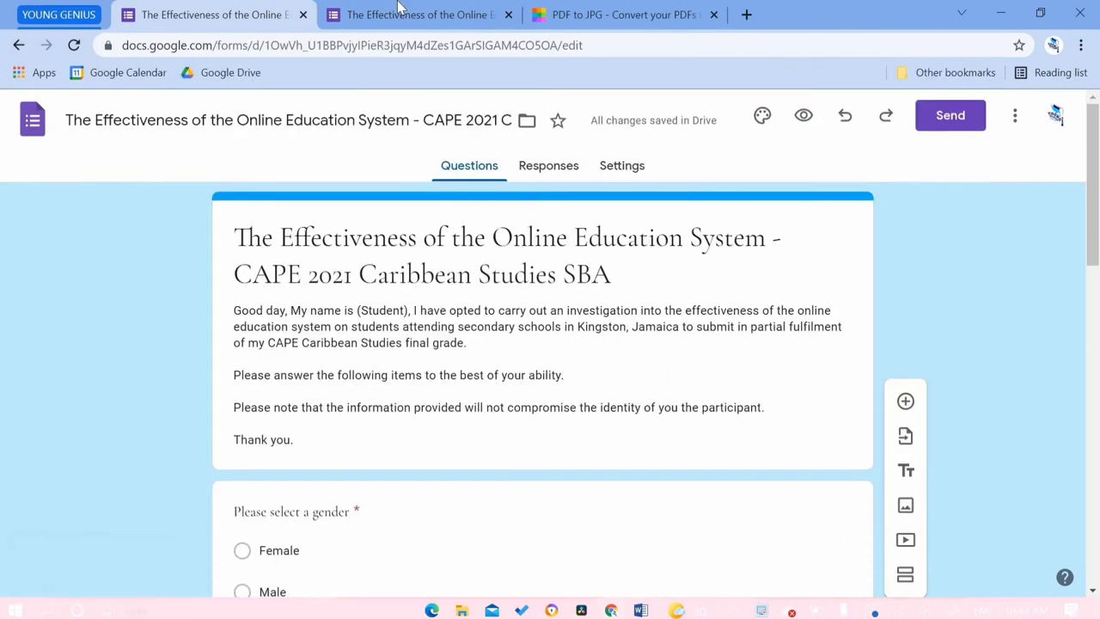
click(563, 15)
Upload the survey PDF from Downloads to Smallpdf, convert entire pages to JPG, and download the zip.
click(554, 384)
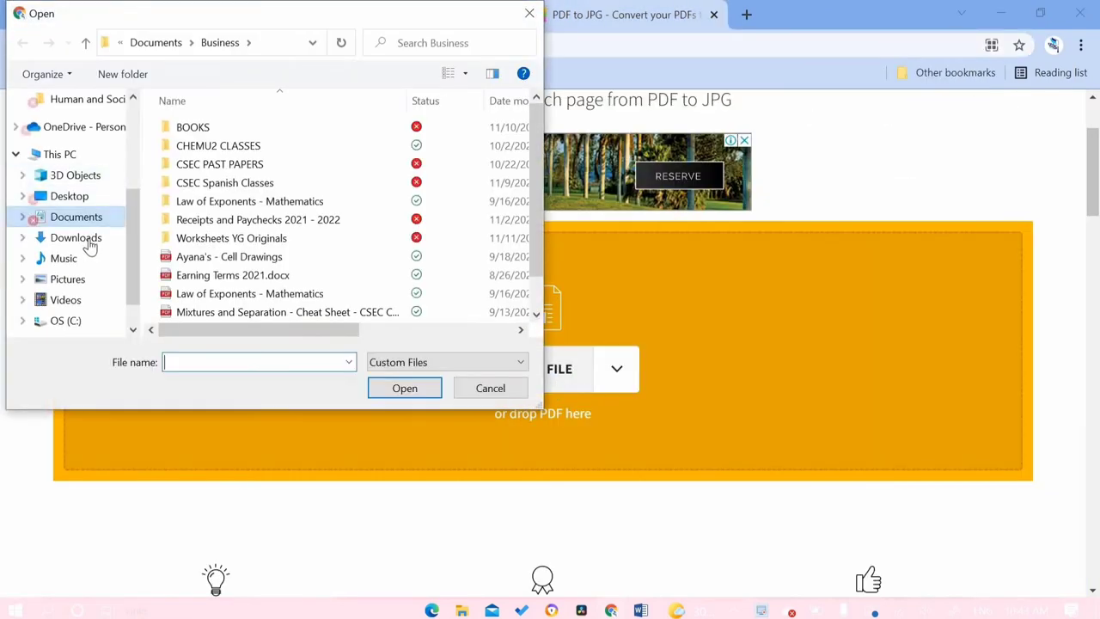
click(77, 238)
click(189, 170)
click(427, 391)
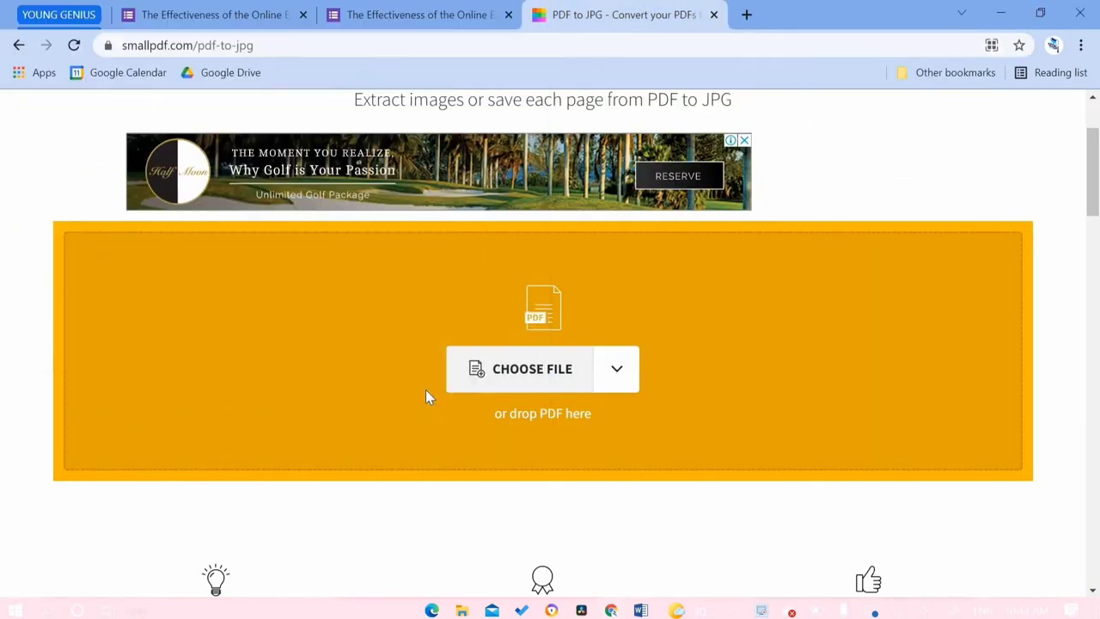
click(525, 382)
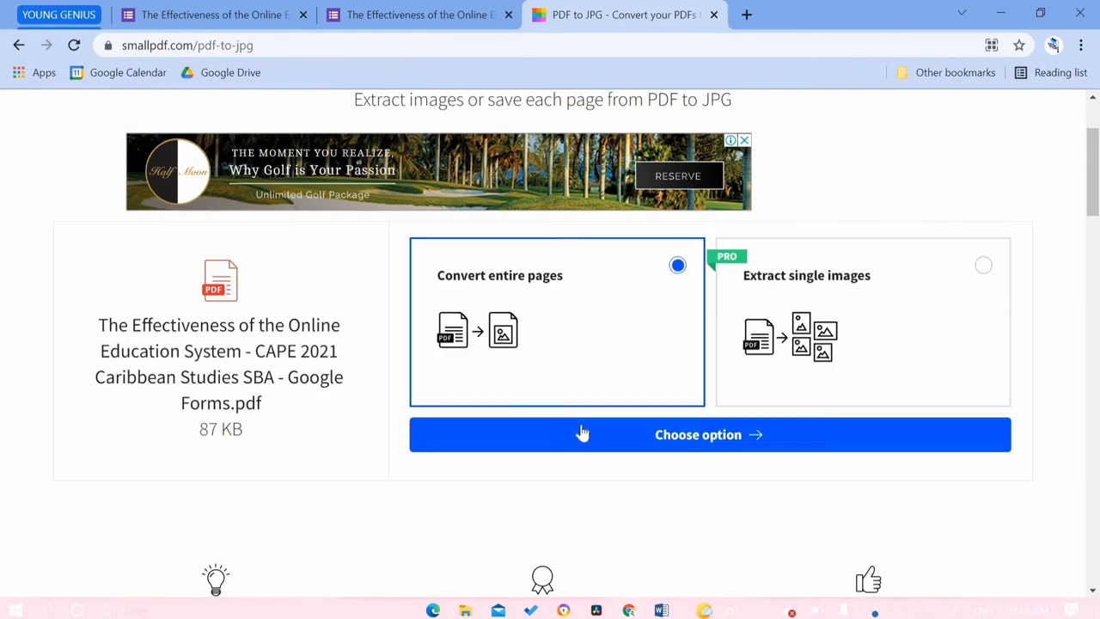
click(583, 434)
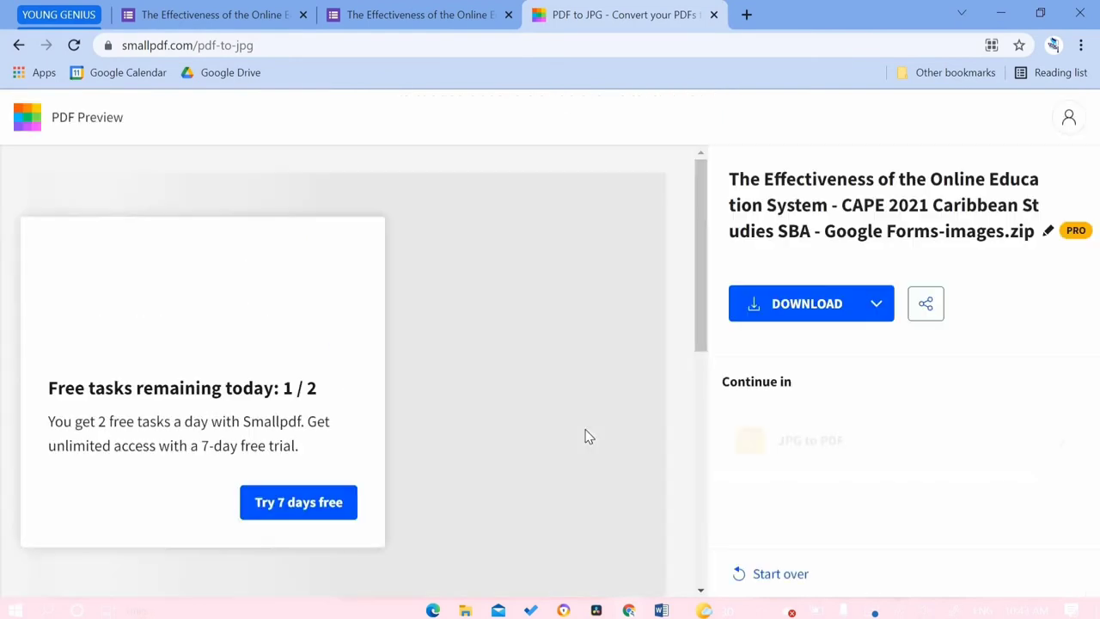
click(766, 309)
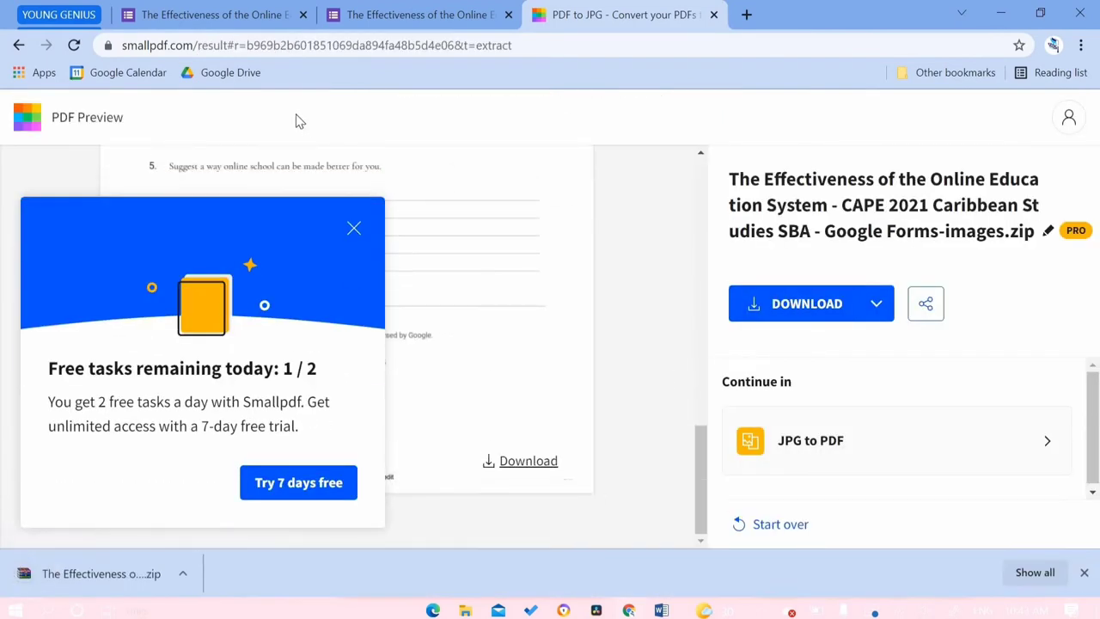
Open the downloaded images zip from the Downloads folder to view 0001.jpg and 0002.jpg.
key(ctrl+w)
mouse_move(465, 610)
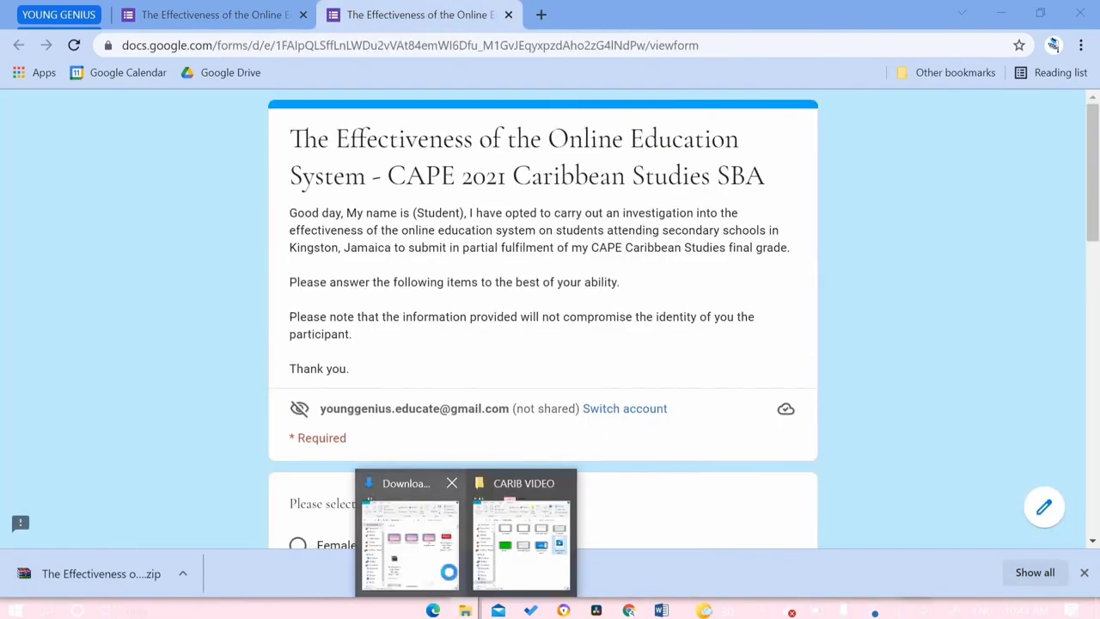
click(411, 528)
right_click(283, 398)
click(220, 439)
double_click(219, 440)
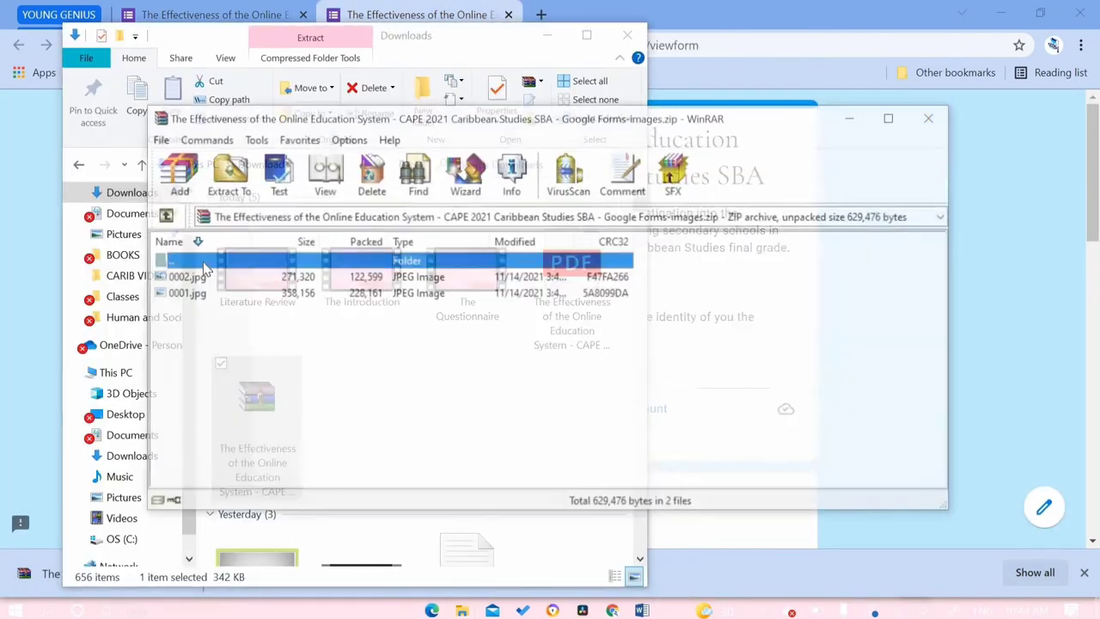
click(227, 171)
key(Escape)
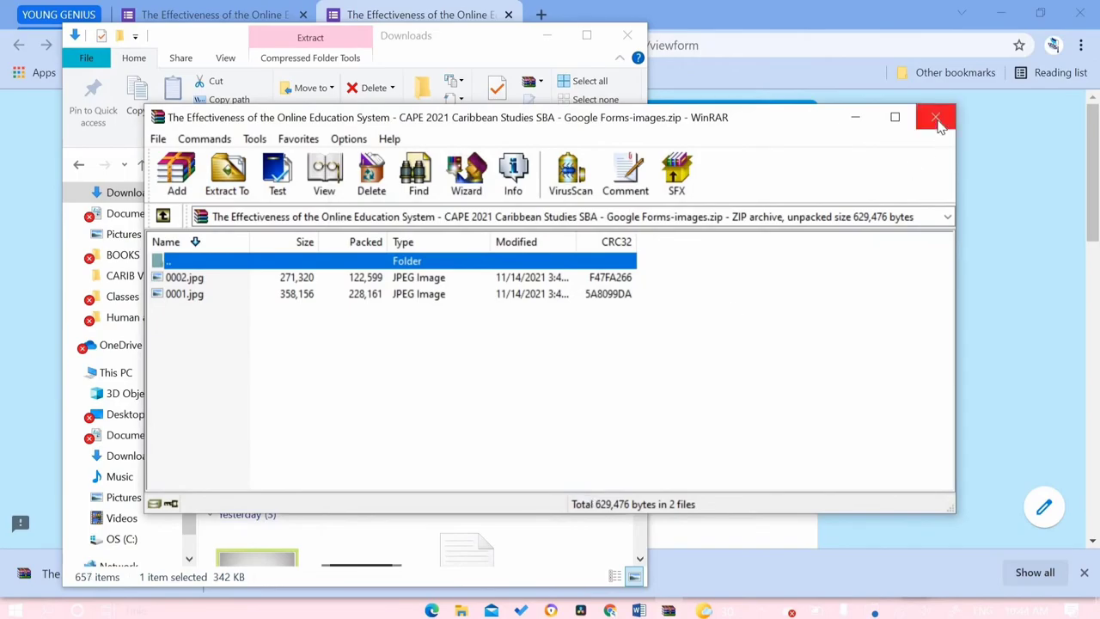
click(936, 116)
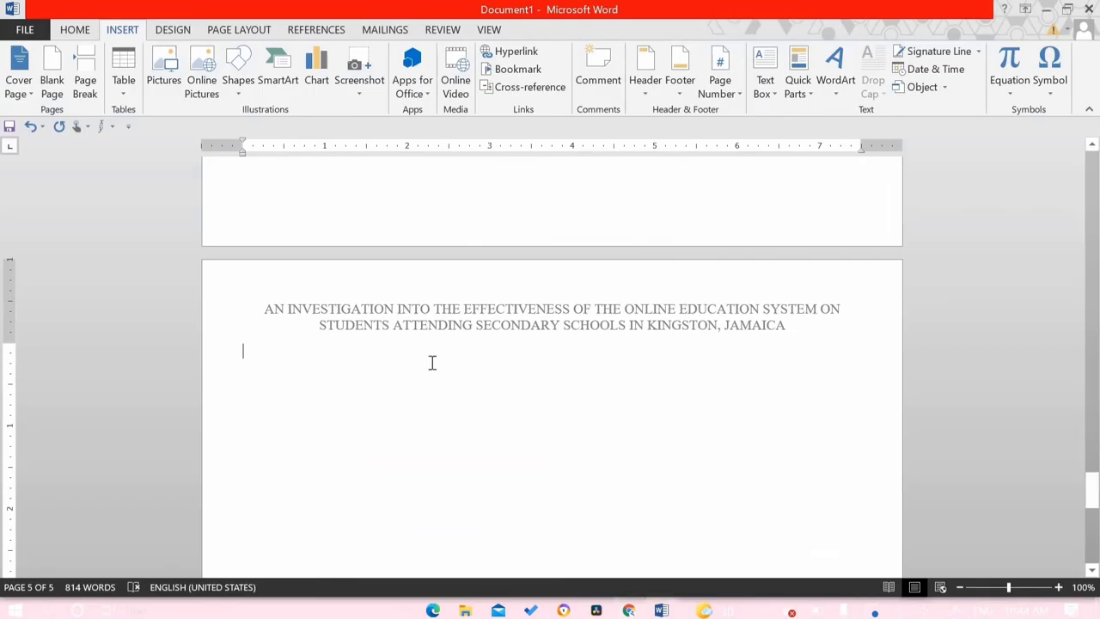
Add a New Drawing Canvas below the page 5 title and drag it much taller.
scroll(324, 377, up, 3)
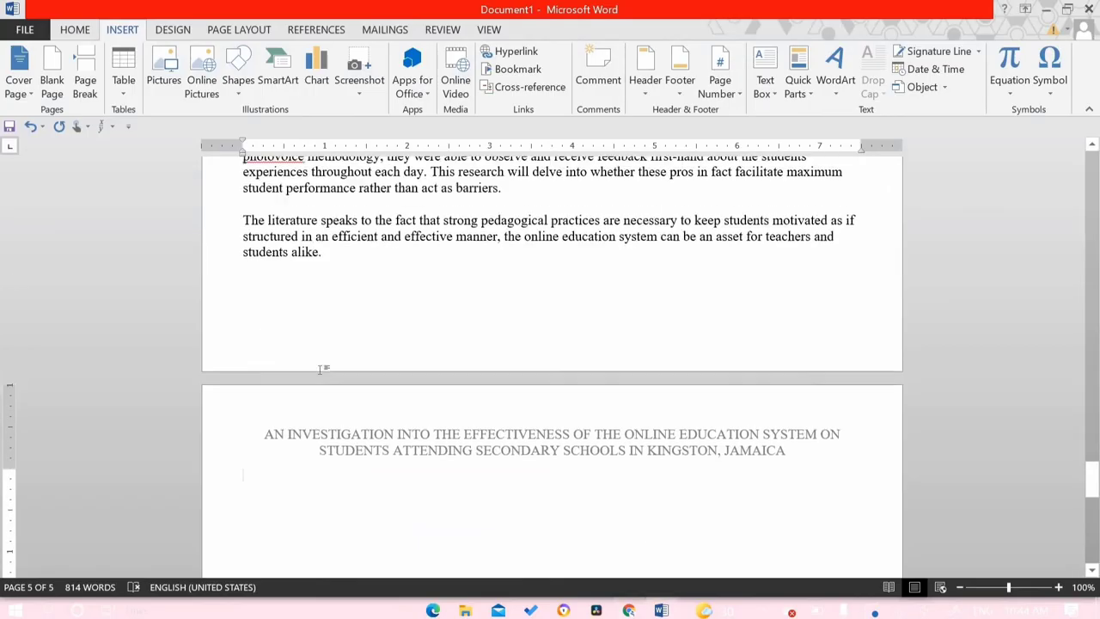
scroll(293, 326, down, 5)
click(166, 67)
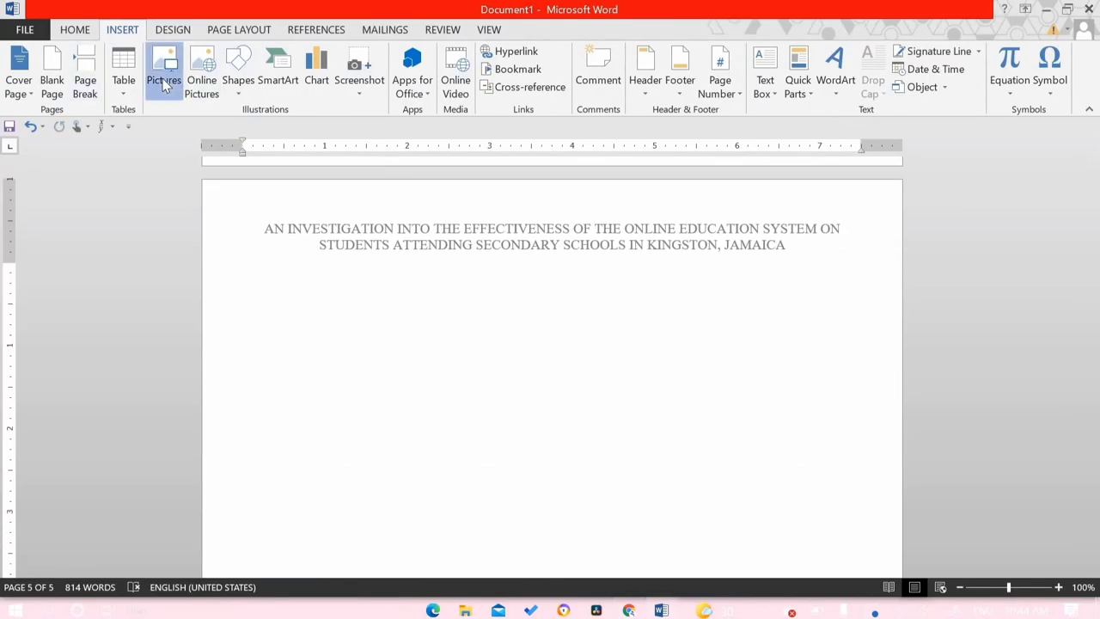
click(486, 393)
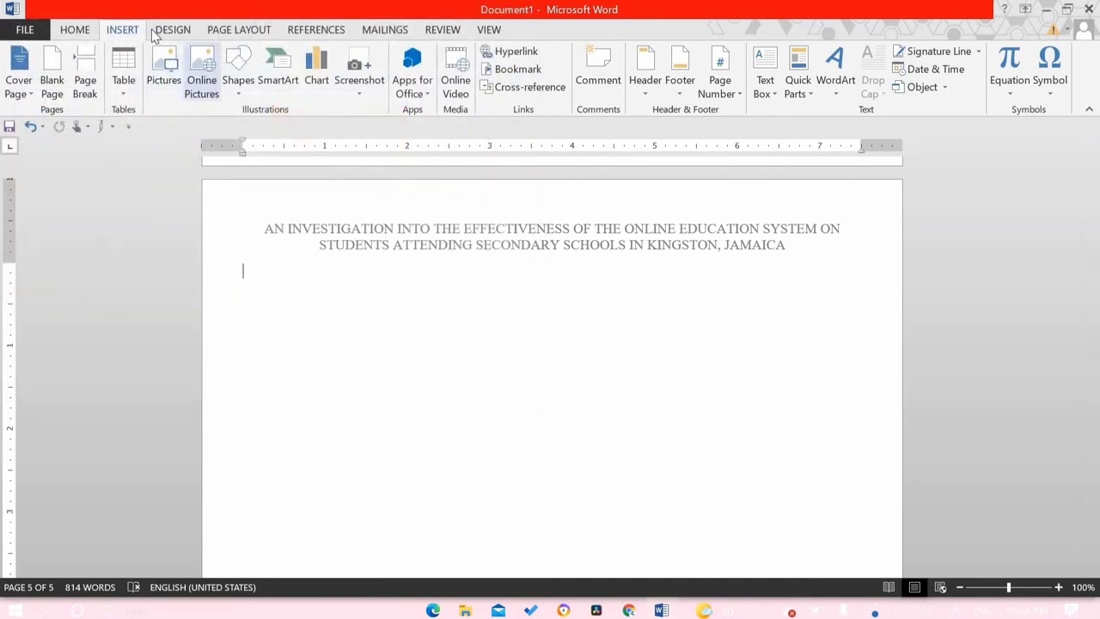
click(238, 77)
click(283, 131)
click(238, 80)
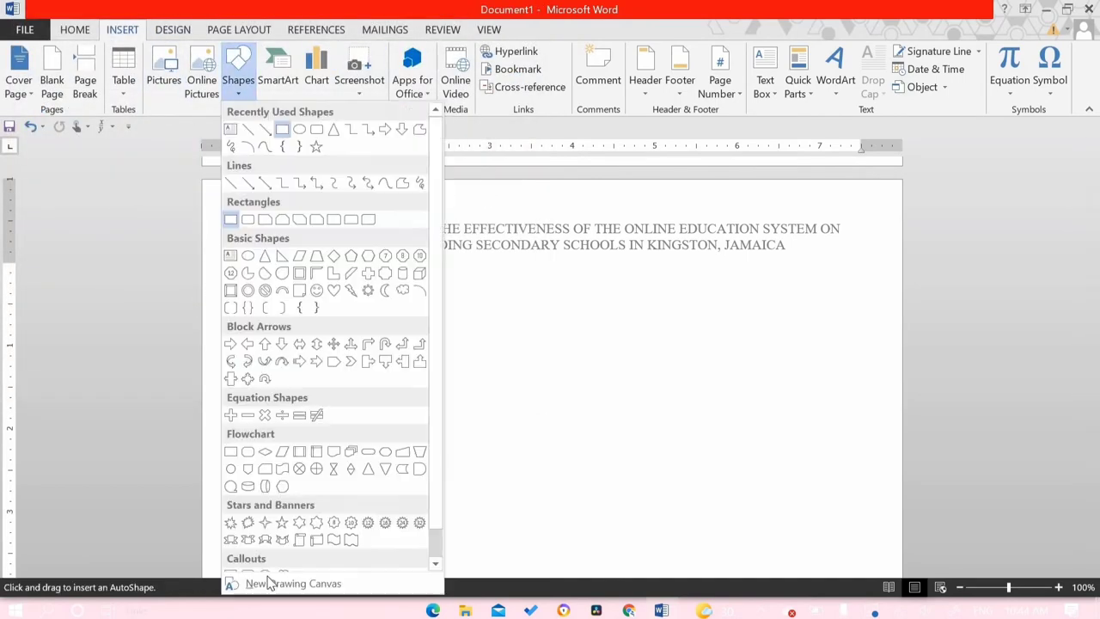
click(253, 582)
scroll(739, 262, down, 3)
drag(826, 270, 877, 266)
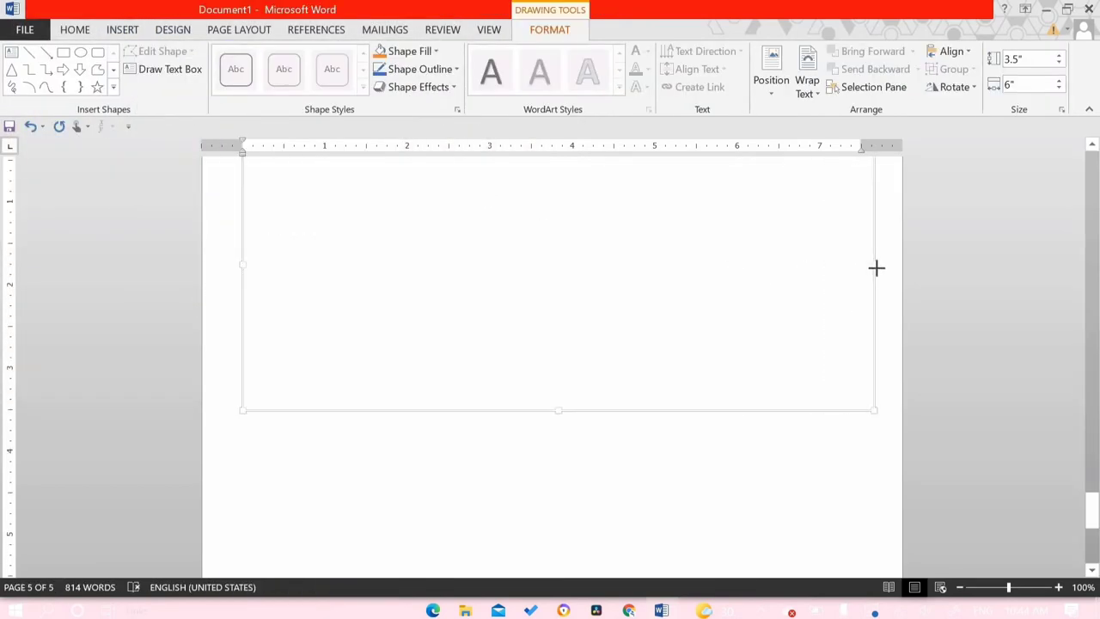
scroll(567, 421, down, 3)
mouse_move(559, 251)
mouse_down()
mouse_move(596, 555)
mouse_move(560, 398)
mouse_move(564, 536)
mouse_move(565, 523)
mouse_up()
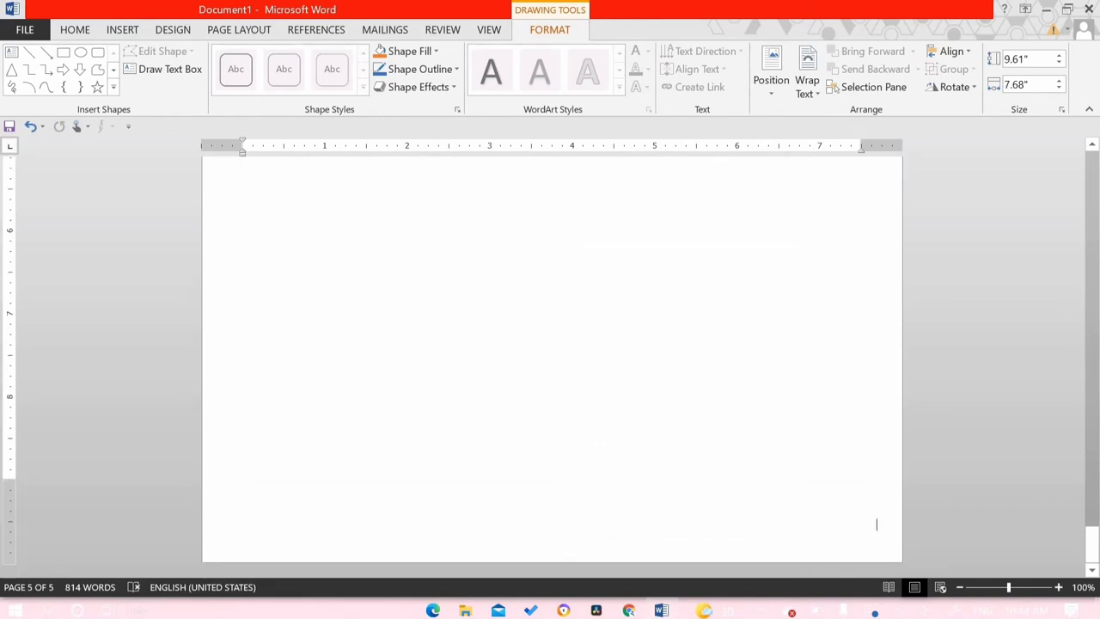
key(ctrl+z)
key(ctrl+y)
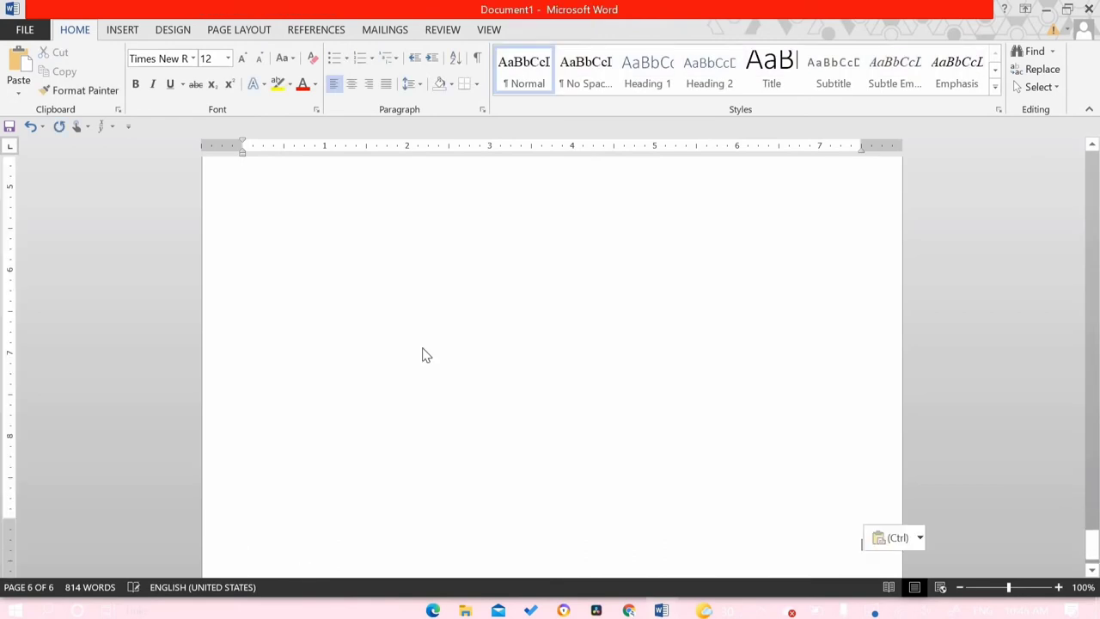
Fill the drawing canvas with picture 0001.jpg from the extracted images folder in Downloads.
click(550, 29)
click(409, 51)
click(415, 233)
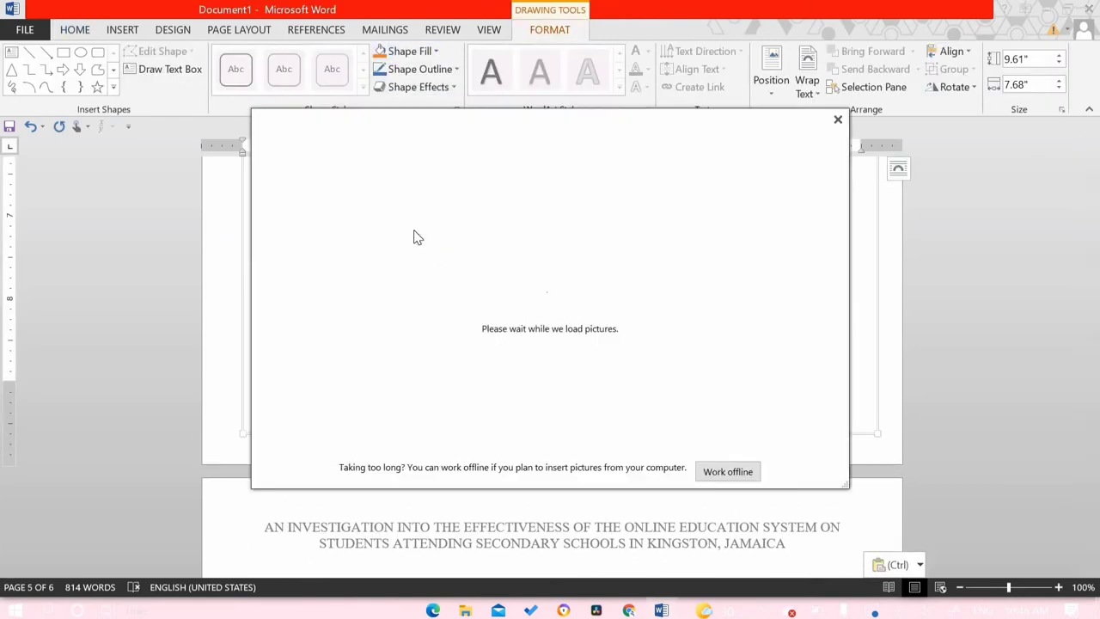
click(538, 204)
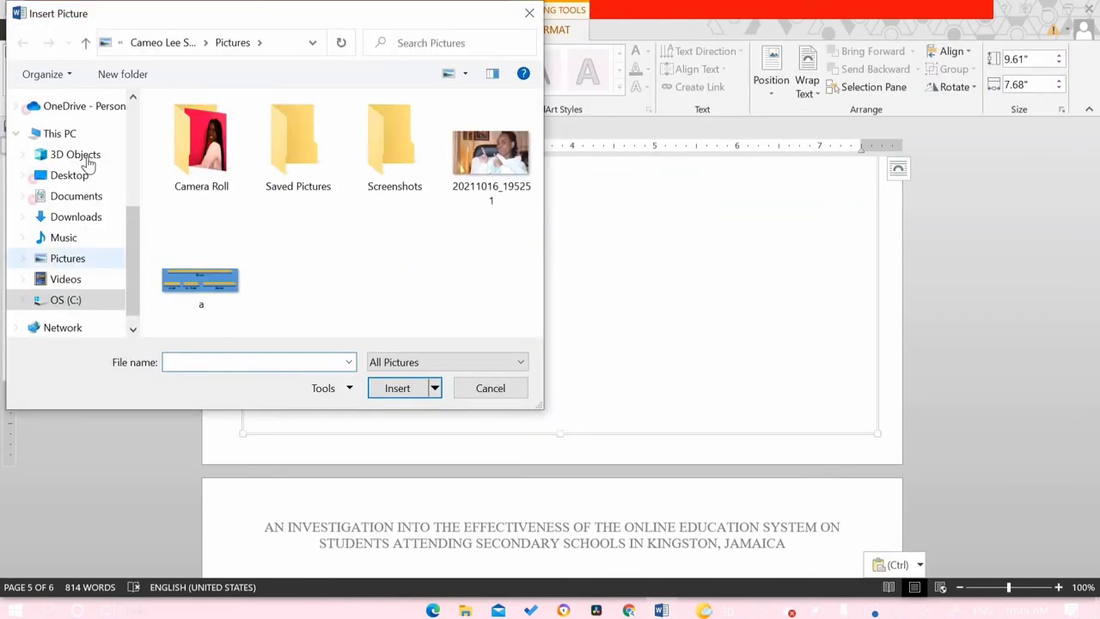
scroll(69, 162, up, 3)
click(73, 155)
click(191, 133)
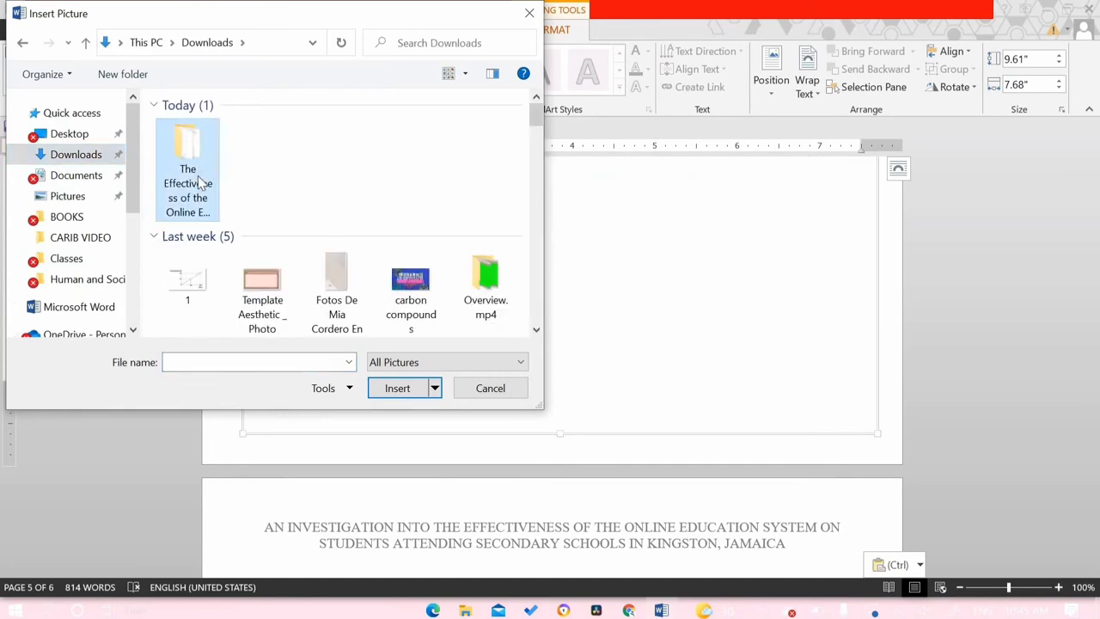
click(196, 130)
key(Escape)
double_click(189, 136)
click(216, 167)
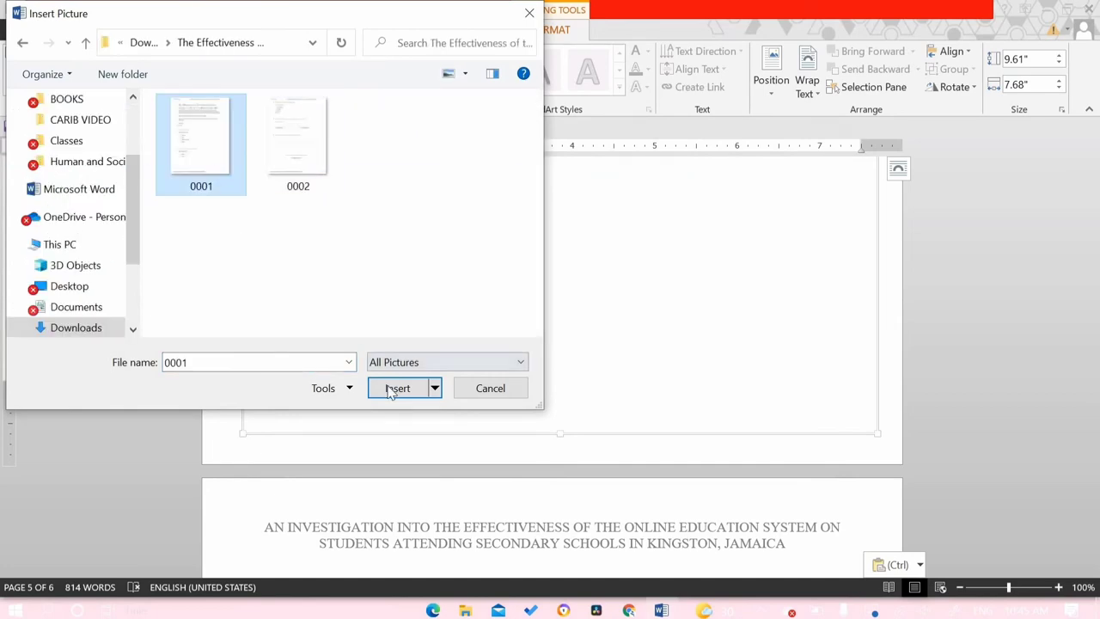
click(397, 388)
Deselect the form picture and check the page layout in print preview.
scroll(391, 393, down, 6)
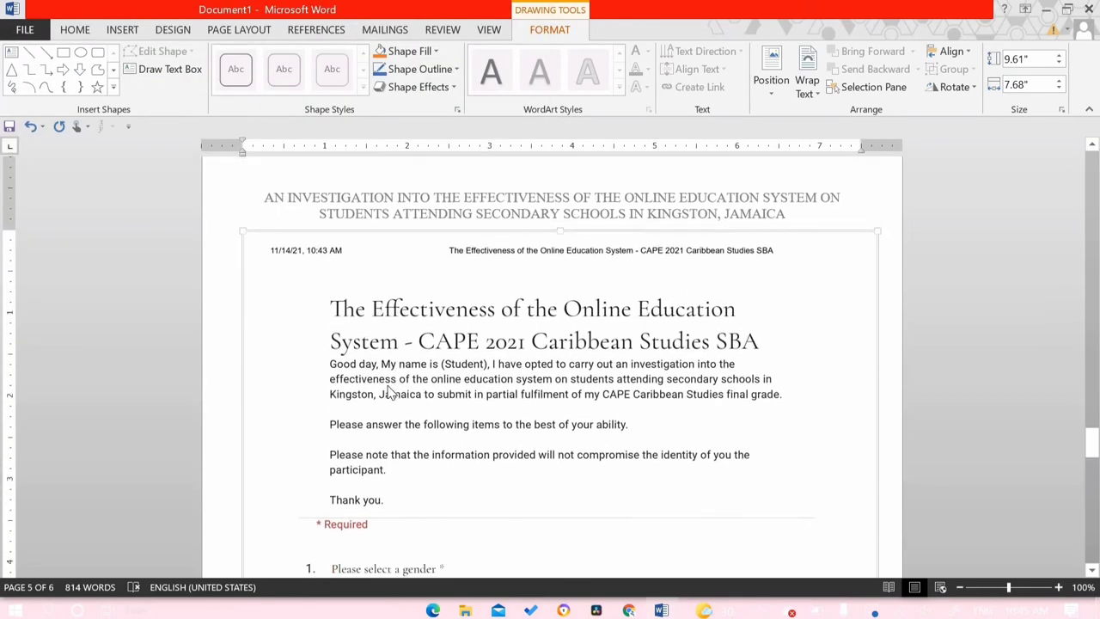
click(880, 310)
key(ctrl+p)
key(Escape)
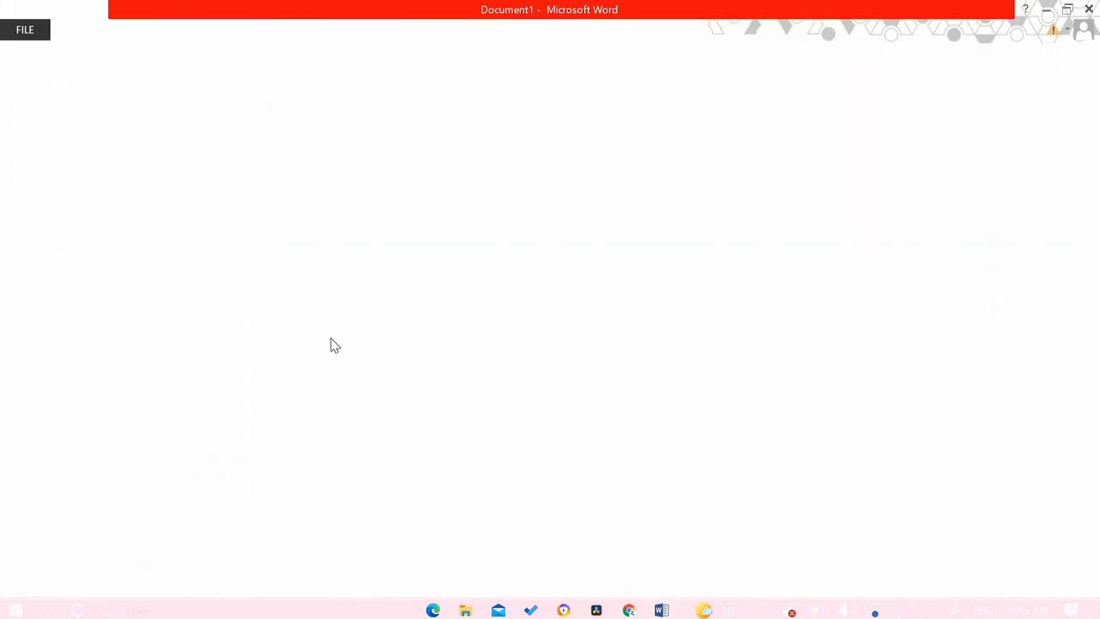
Place survey image 0002.jpg into the page 6 drawing canvas as its picture fill.
click(122, 29)
click(164, 72)
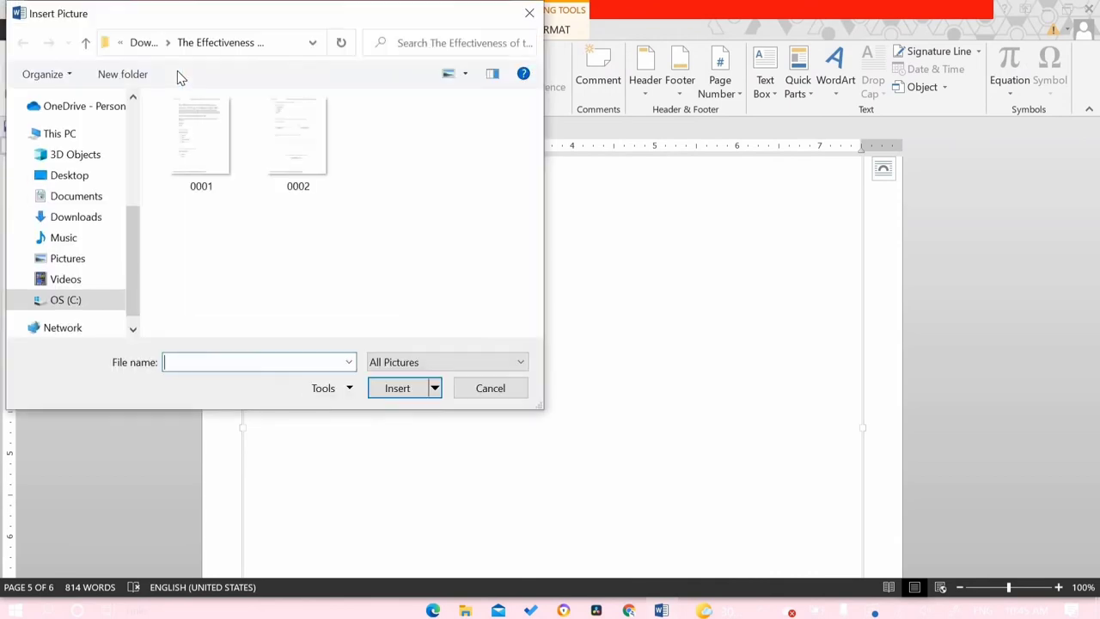
click(297, 137)
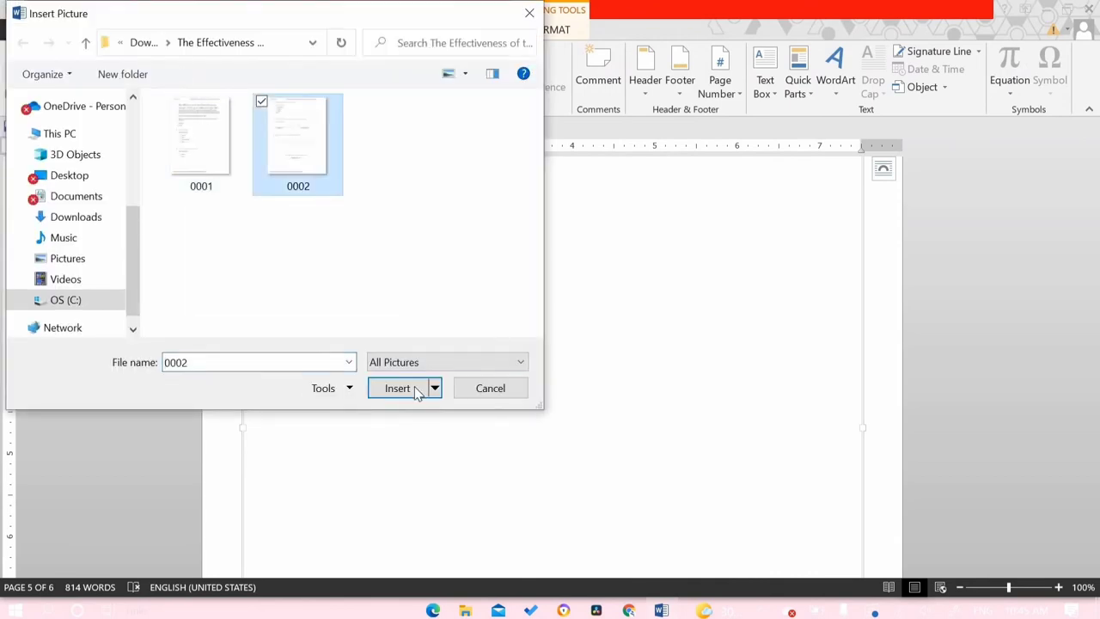
click(412, 387)
key(Delete)
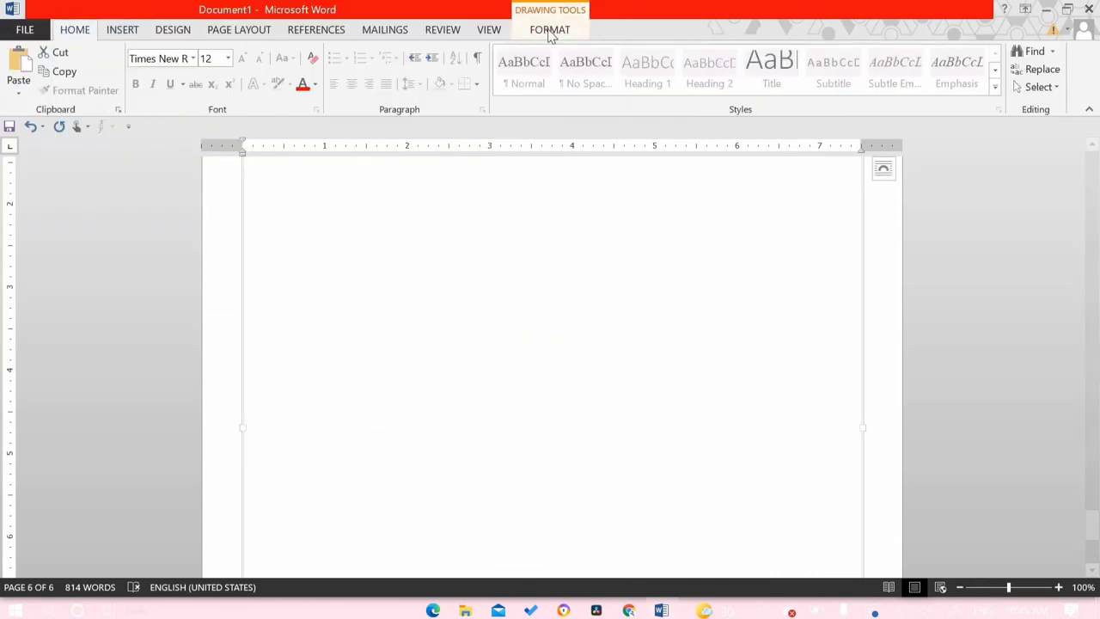
click(550, 29)
click(318, 191)
click(601, 202)
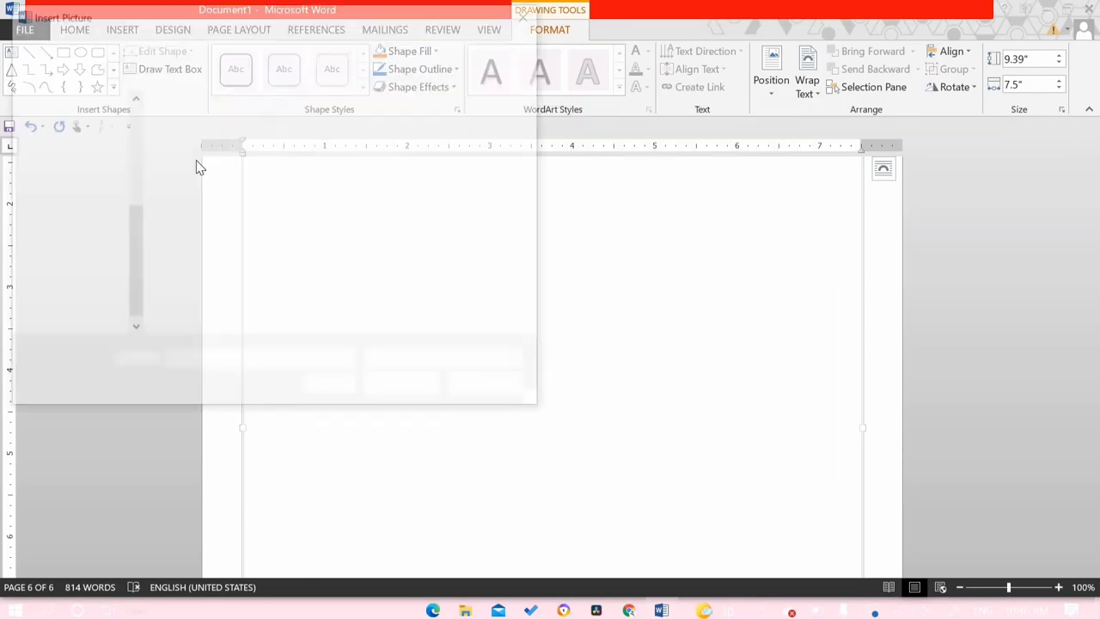
click(295, 135)
click(392, 391)
Deselect the picture and put the caret after page 5's last paragraph.
scroll(238, 393, up, 3)
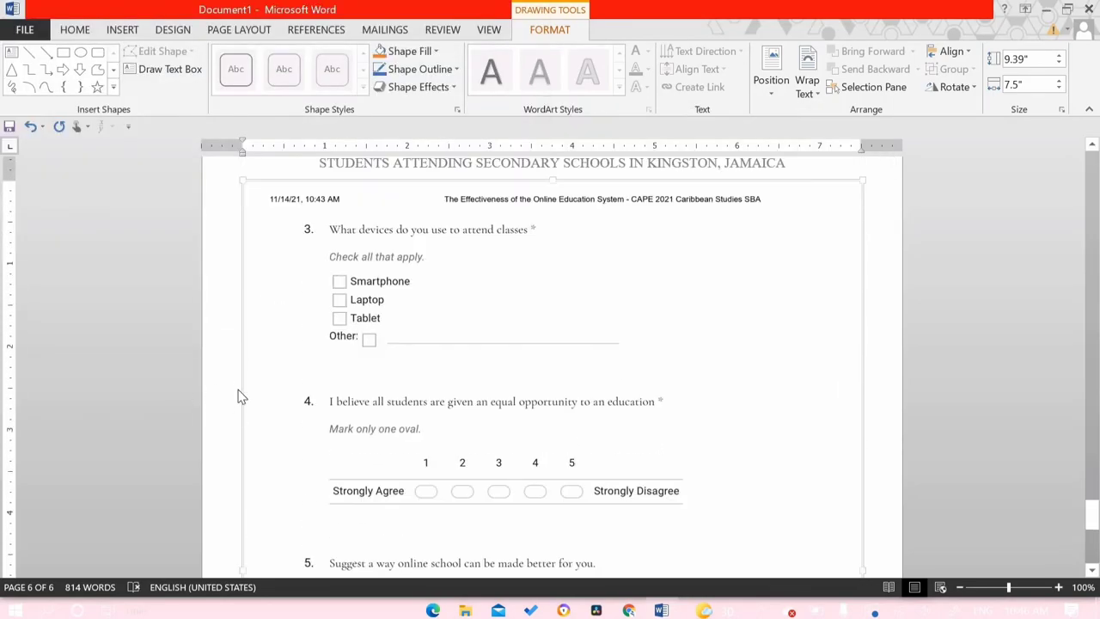
click(238, 393)
scroll(245, 427, down, 10)
scroll(246, 420, up, 15)
scroll(253, 474, down, 3)
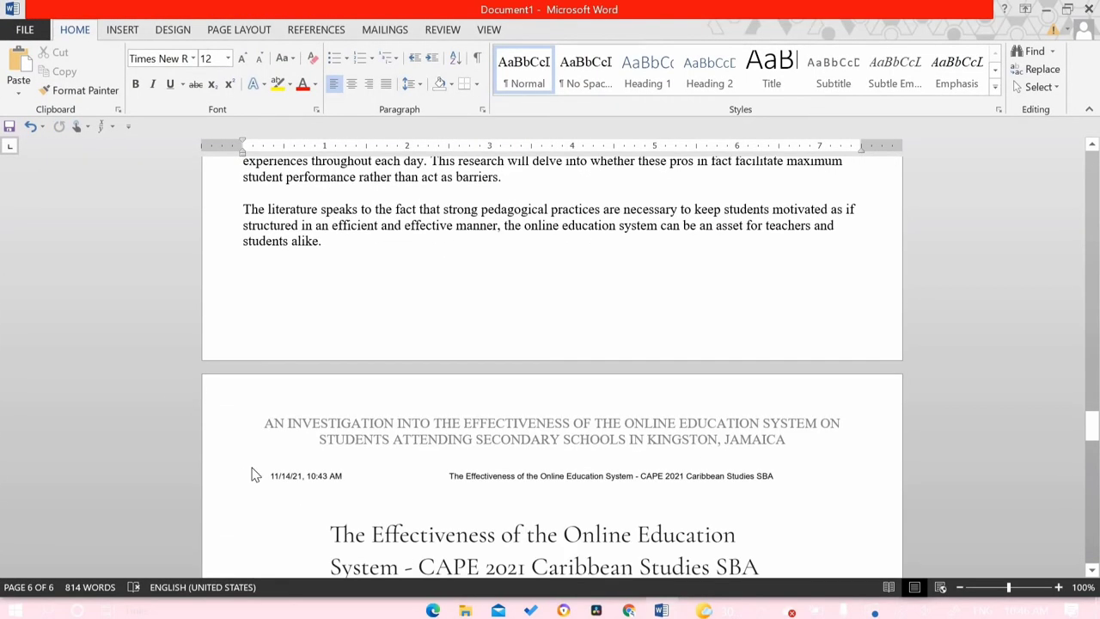
scroll(284, 344, up, 2)
click(326, 331)
Add a blank page with a centred bold underlined 'CHAPTER III PRESENTATION AND ANALYSIS OF DATA' heading.
click(122, 29)
click(42, 62)
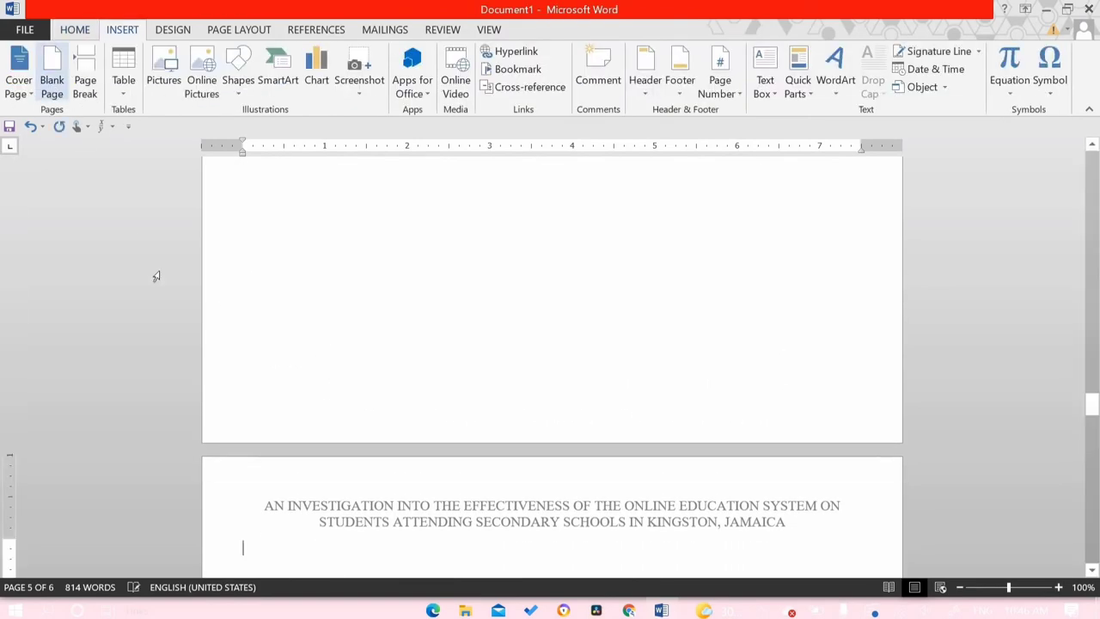
click(75, 29)
key(ctrl+e)
key(ctrl+b)
key(ctrl+u)
text(CHAPTER III)
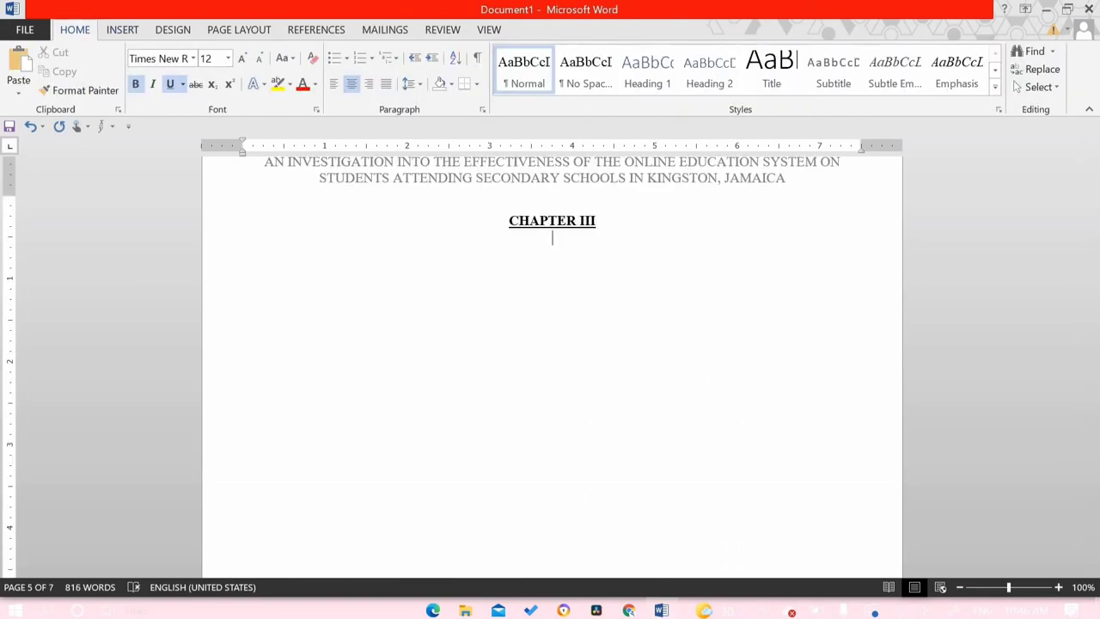
text(PRESENTATION AND A)
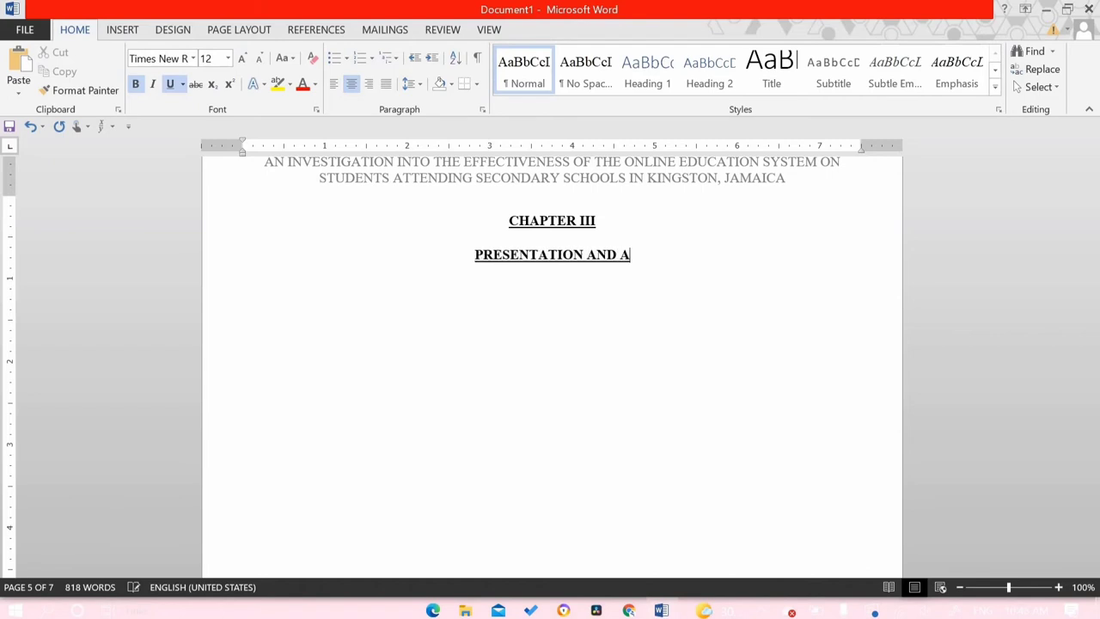
text(NALYSIS OF DATA)
key(Return)
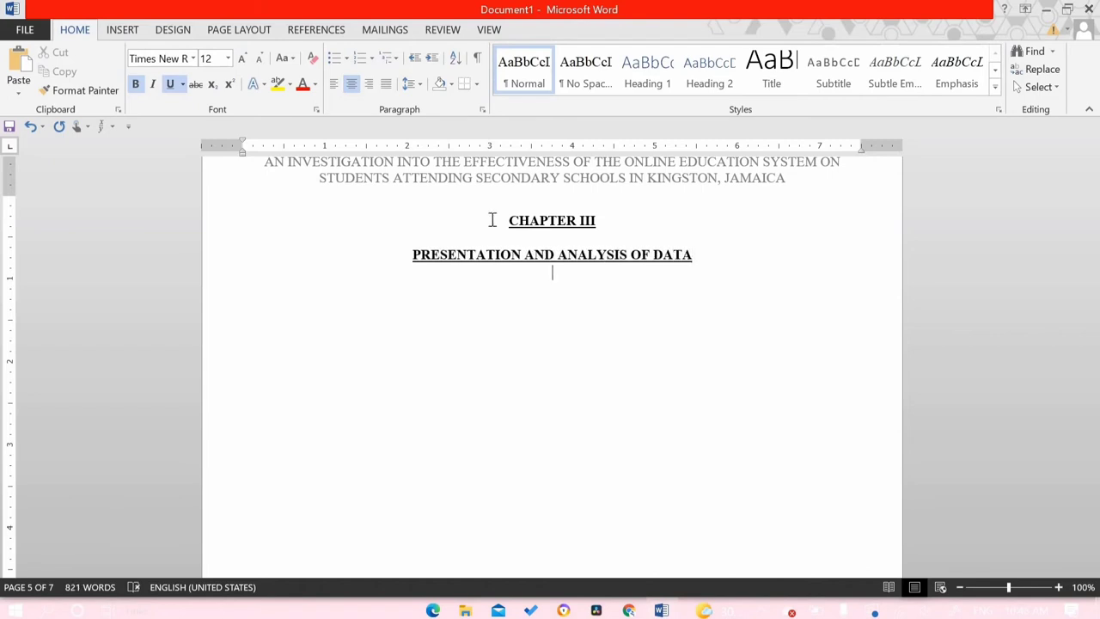
Add a bold-italic Data Collection subheading, a guidance bullet, and begin 'A mixed method approach was employed through'.
key(ctrl+b)
key(ctrl+u)
key(ctrl+l)
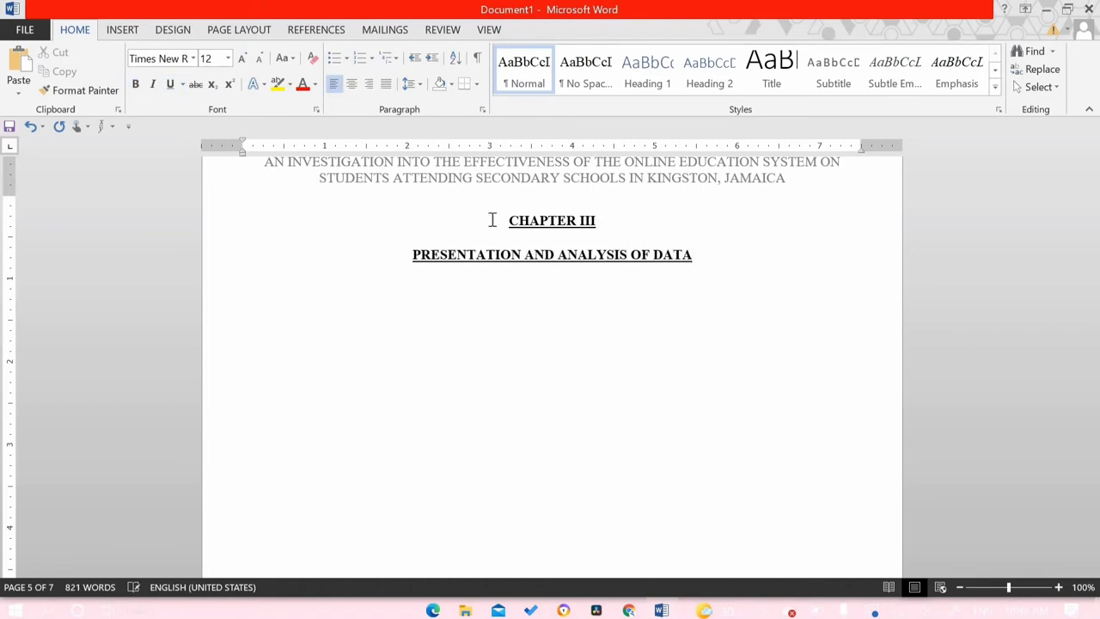
key(ctrl+b)
key(ctrl+i)
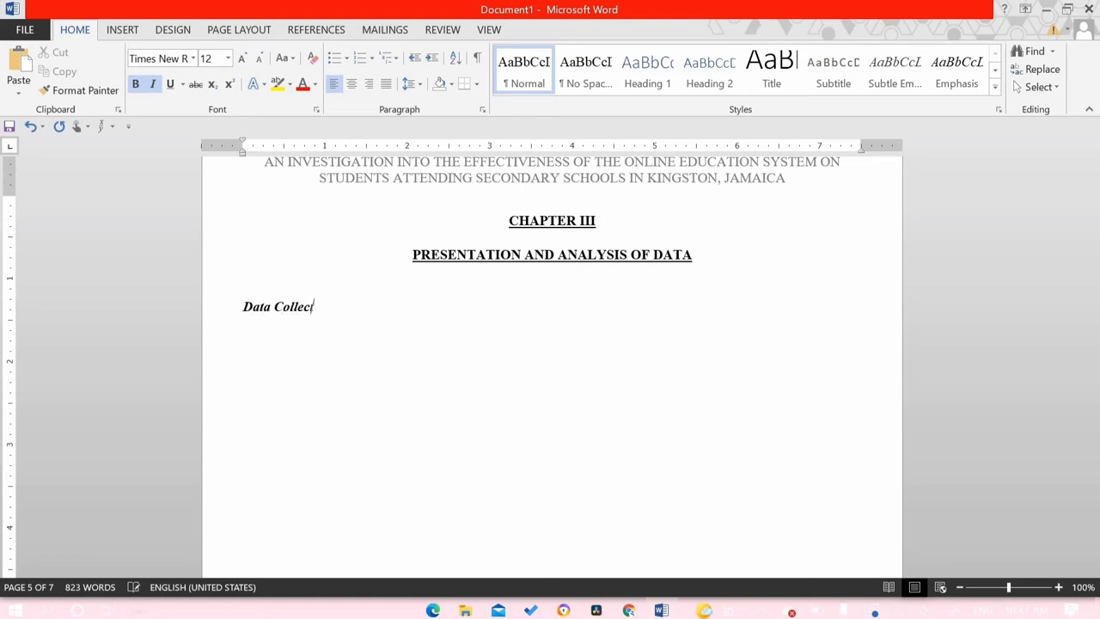
key(Return)
key(ctrl+b)
key(ctrl+i)
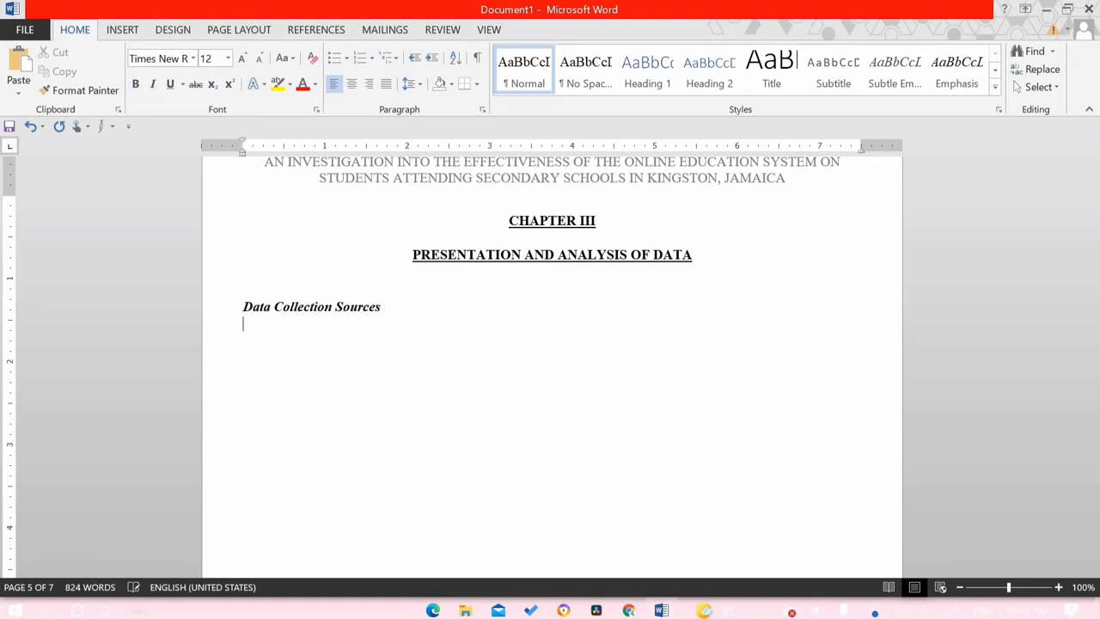
click(335, 58)
text(Speak about what you used to collect d)
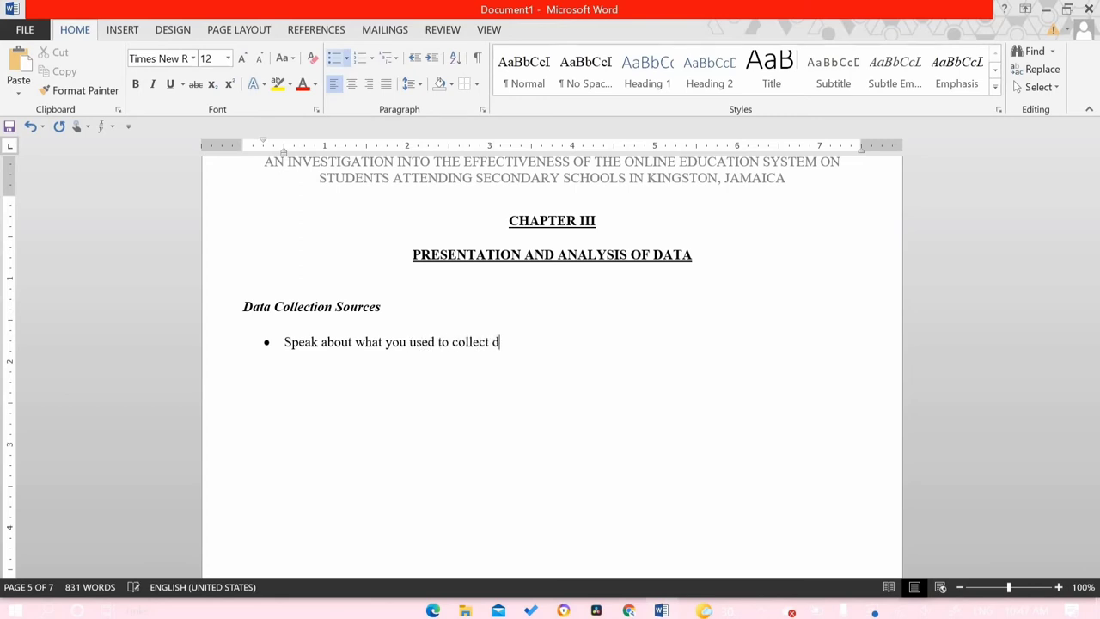
text(ata.)
key(BackSpace)
text(. Simm)
text(lar to the methodology i )
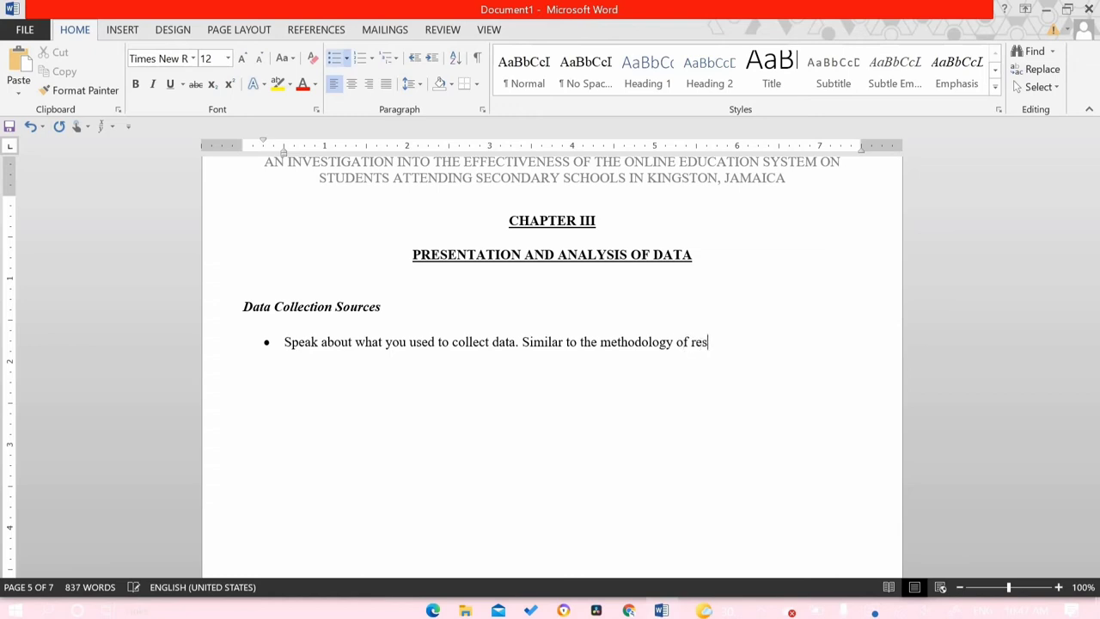
text(er.)
key(Return)
key(Return)
text(A mixed method approach was)
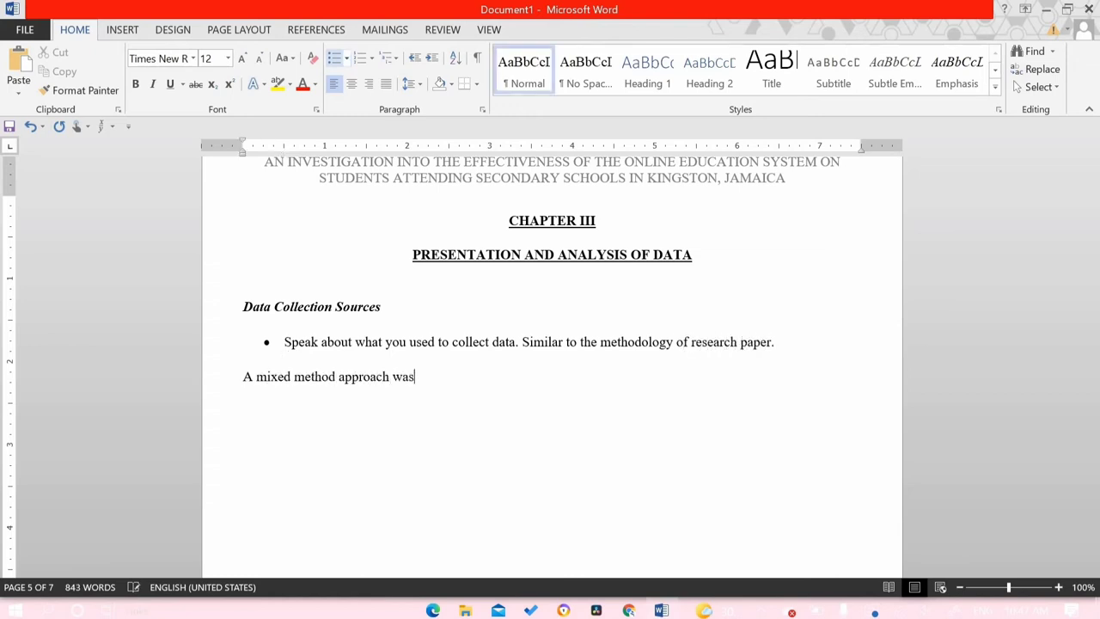
text( employed throughout this research including primary and secondary sources of data.)
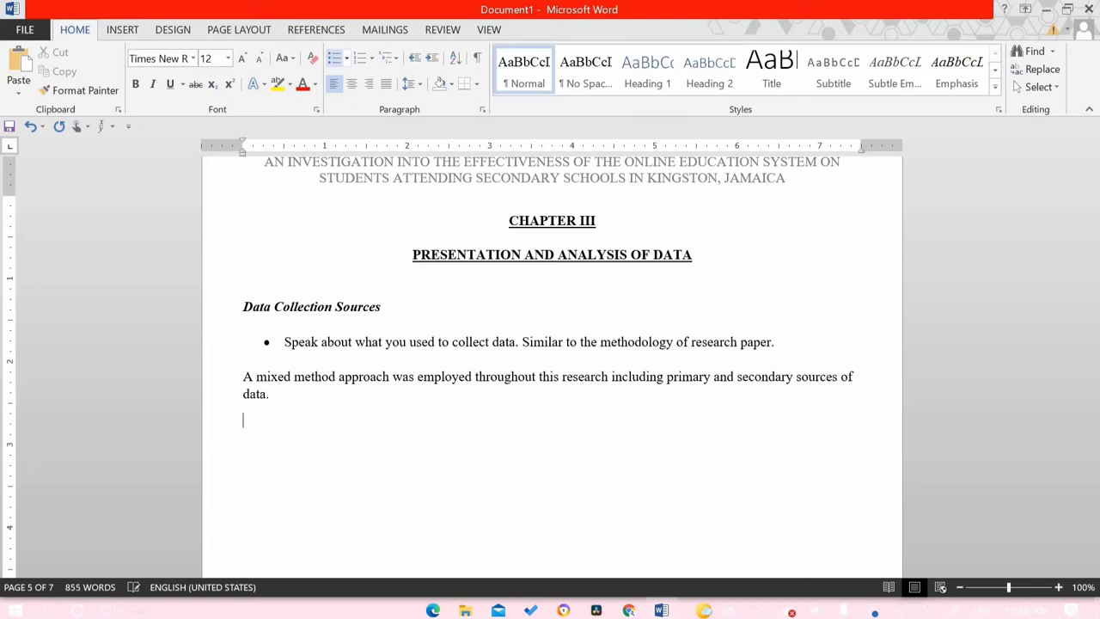
Add a bold-italic 'Primary Sources' subheading with a bulleted guidance note.
key(ctrl+b)
key(ctrl+i)
text(Primary S)
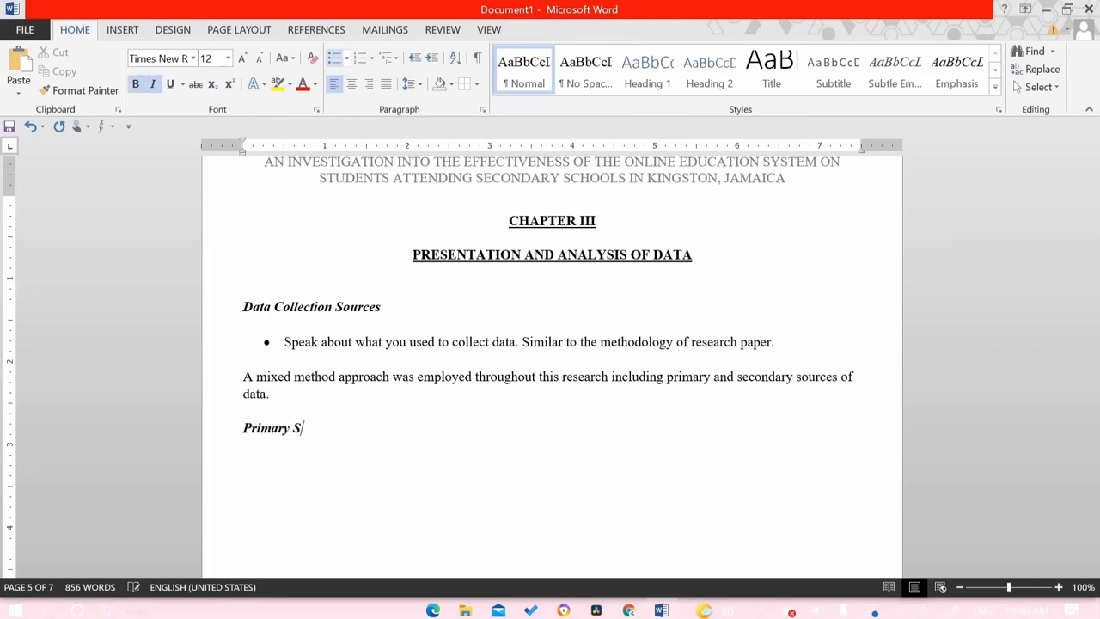
text(ources)
key(Return)
key(ctrl+b)
key(ctrl+i)
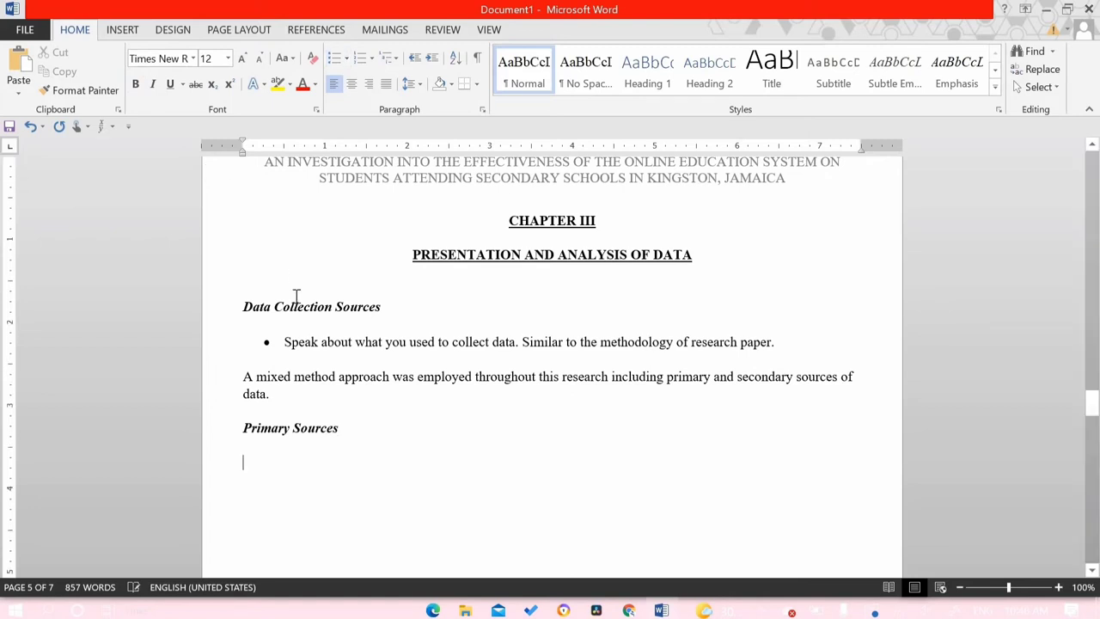
scroll(295, 295, down, 3)
text(* Talk )
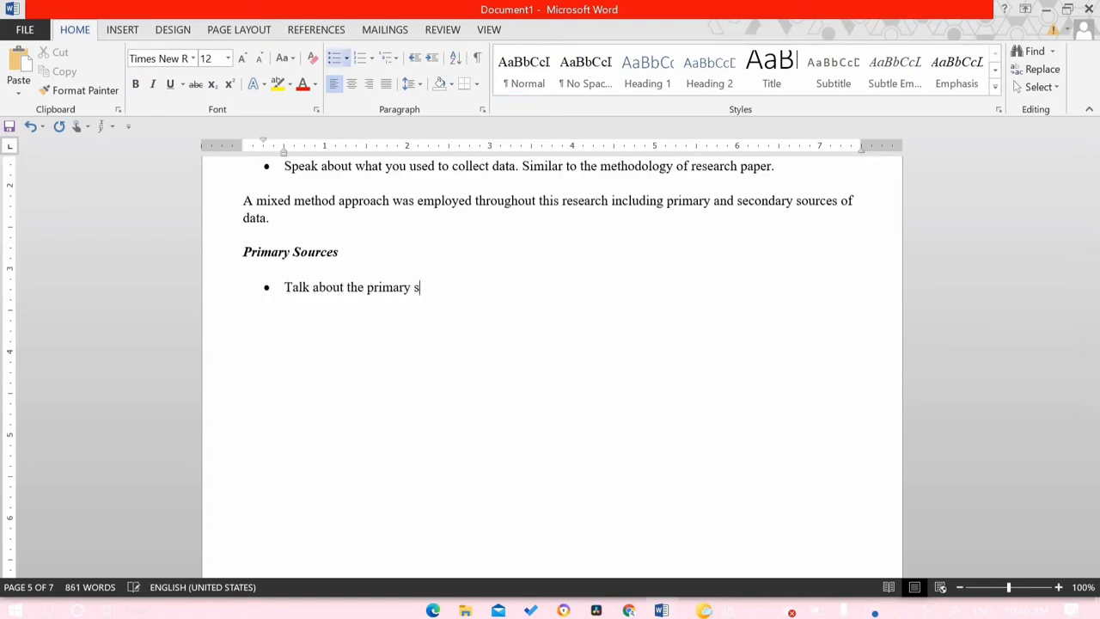
text(d)
key(Return)
click(334, 58)
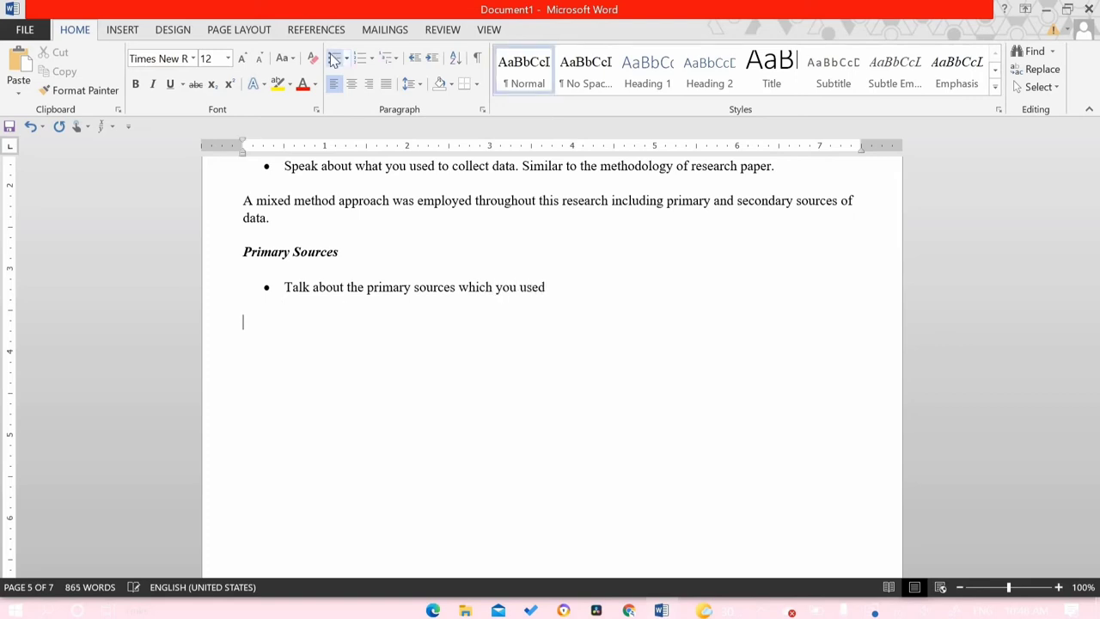
Add a bold-italic 'Secondary Sources' subheading with a bullet 'Talk about the seconda…'.
key(ctrl+b)
key(ctrl+i)
text(Secondary Sources)
key(Return)
key(ctrl+b)
key(ctrl+i)
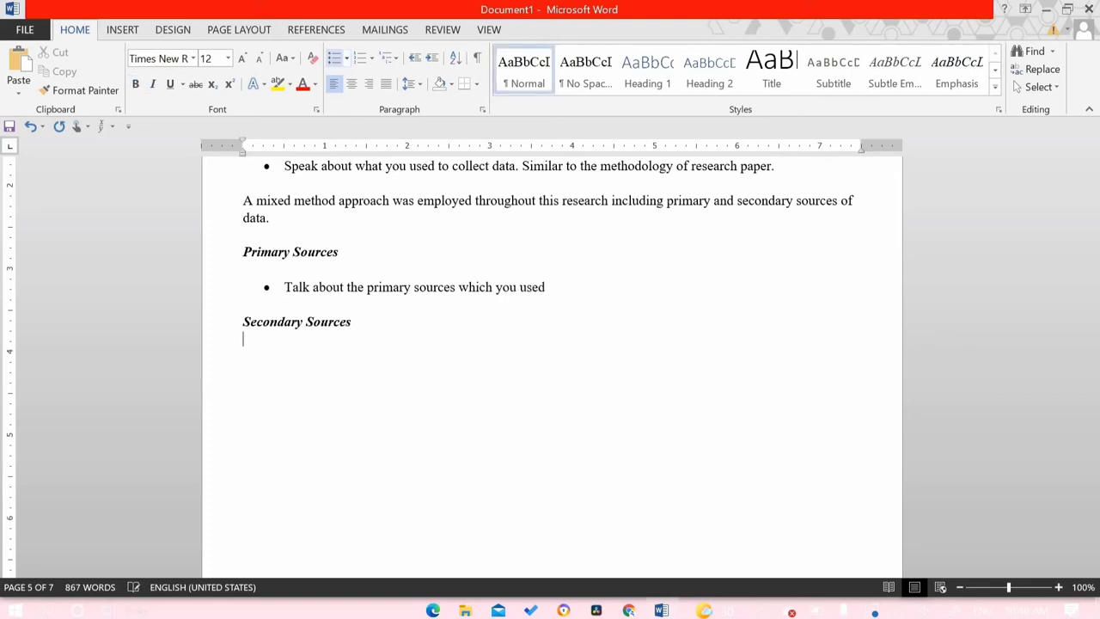
click(334, 58)
text(Talk about the )
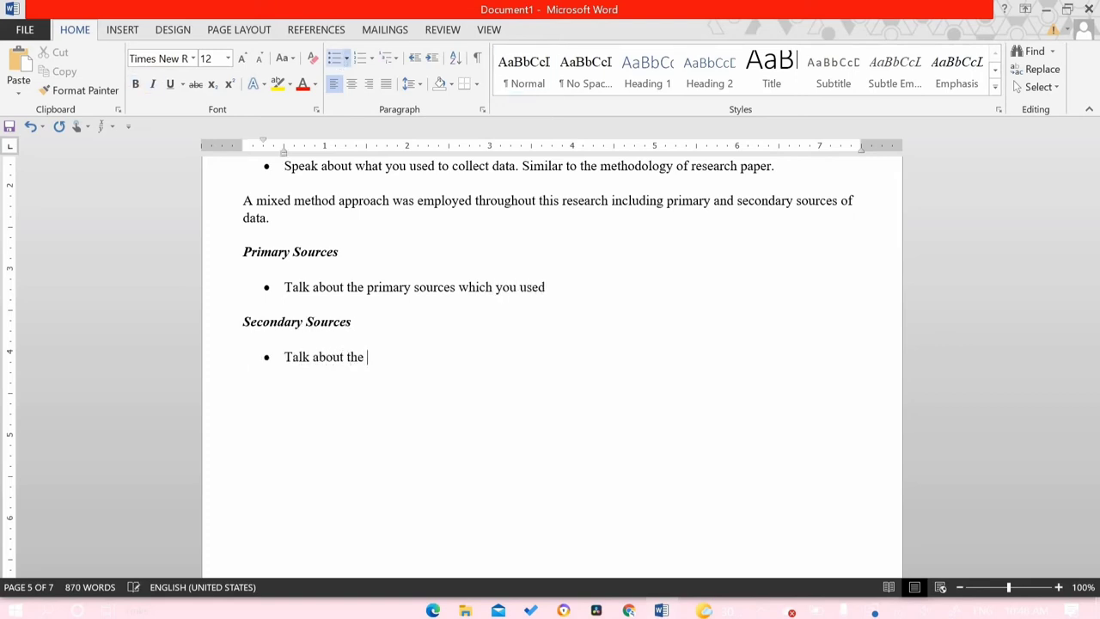
text(secondary sources used.)
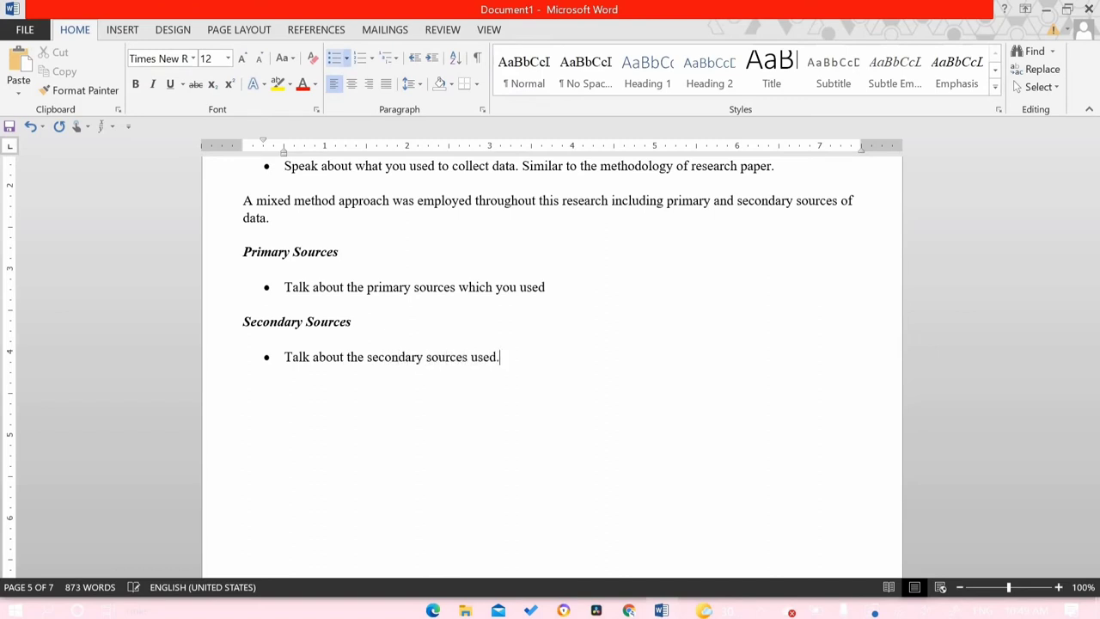
key(Return)
key(Return)
scroll(392, 307, down, 2)
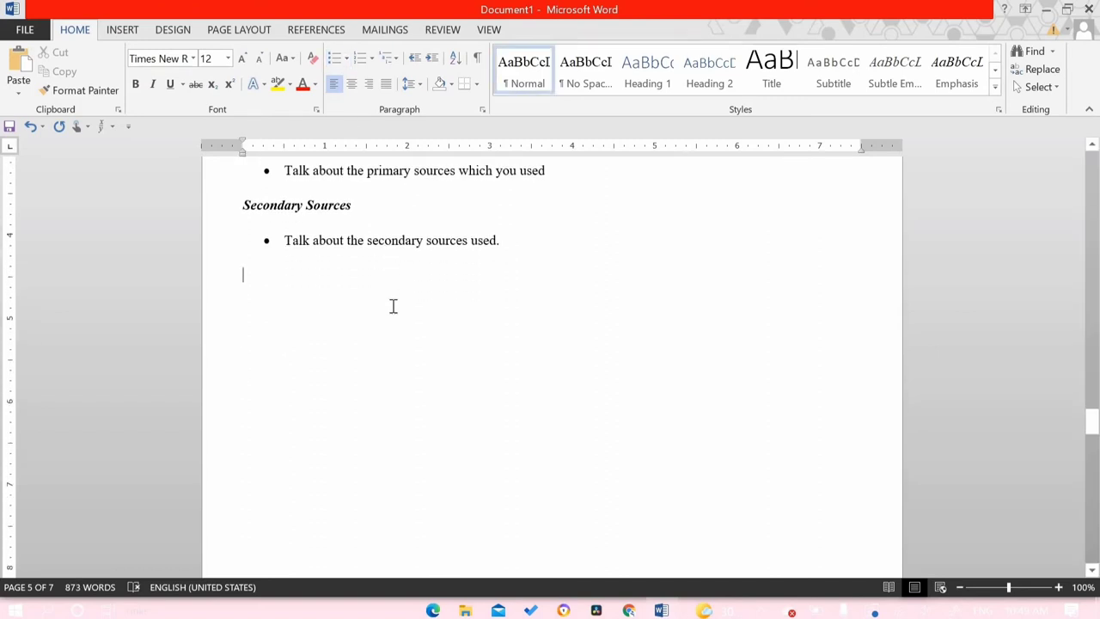
key(ctrl+b)
key(ctrl+i)
Type the 'Presentation of Data' subheading and underline the Primary and Secondary Sources subheadings.
text(Presen)
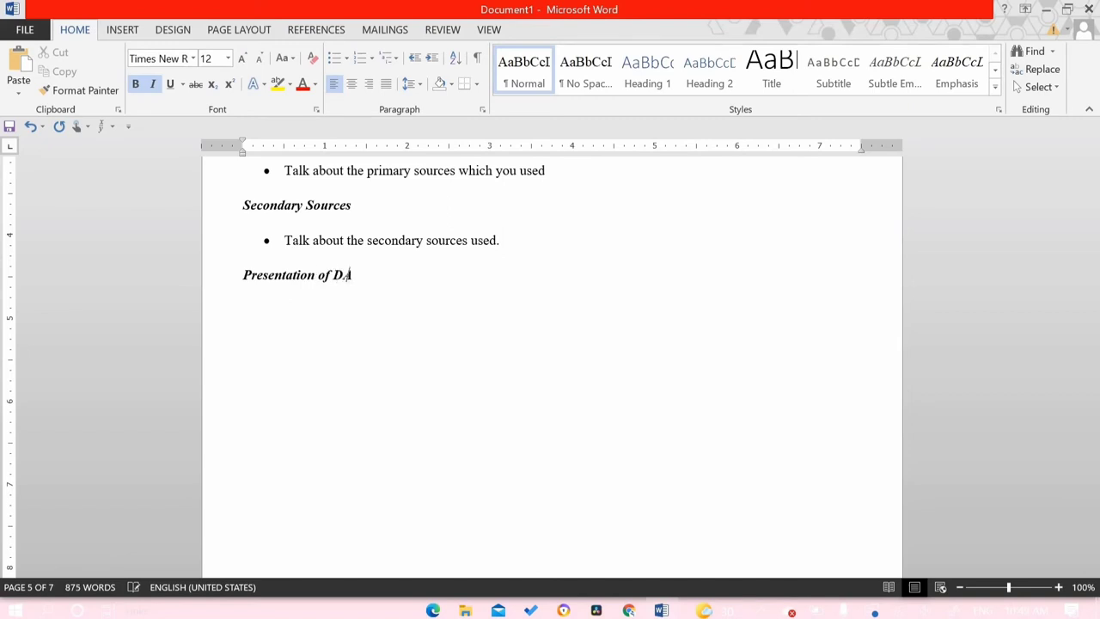
text(tation of Data)
scroll(395, 306, up, 3)
click(244, 262)
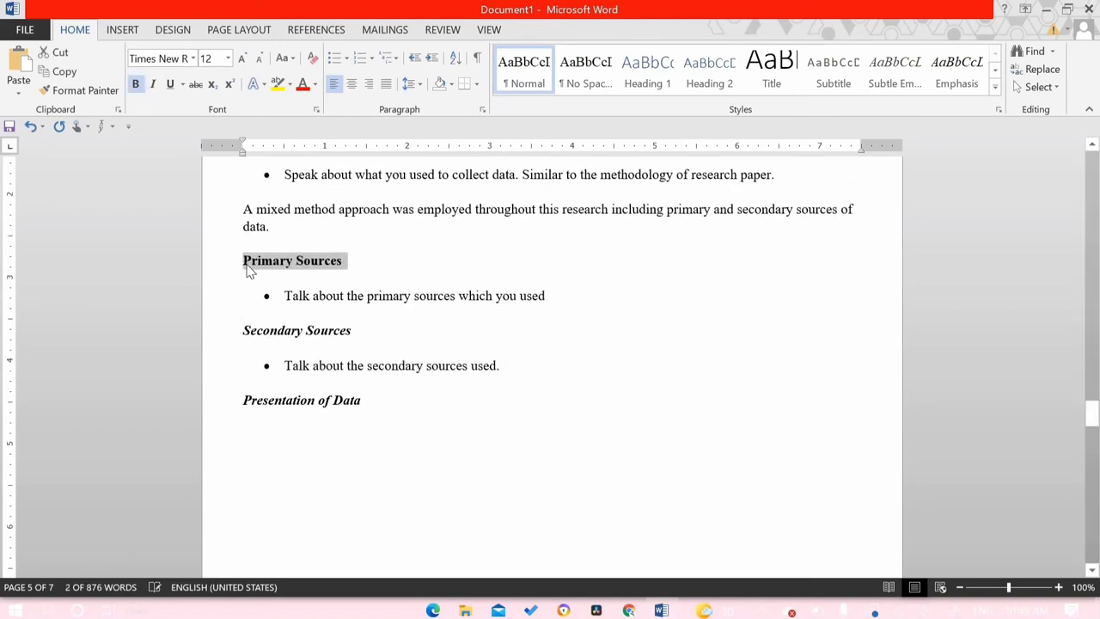
key(ctrl+u)
drag(354, 333, 248, 344)
key(ctrl+u)
scroll(252, 361, down, 2)
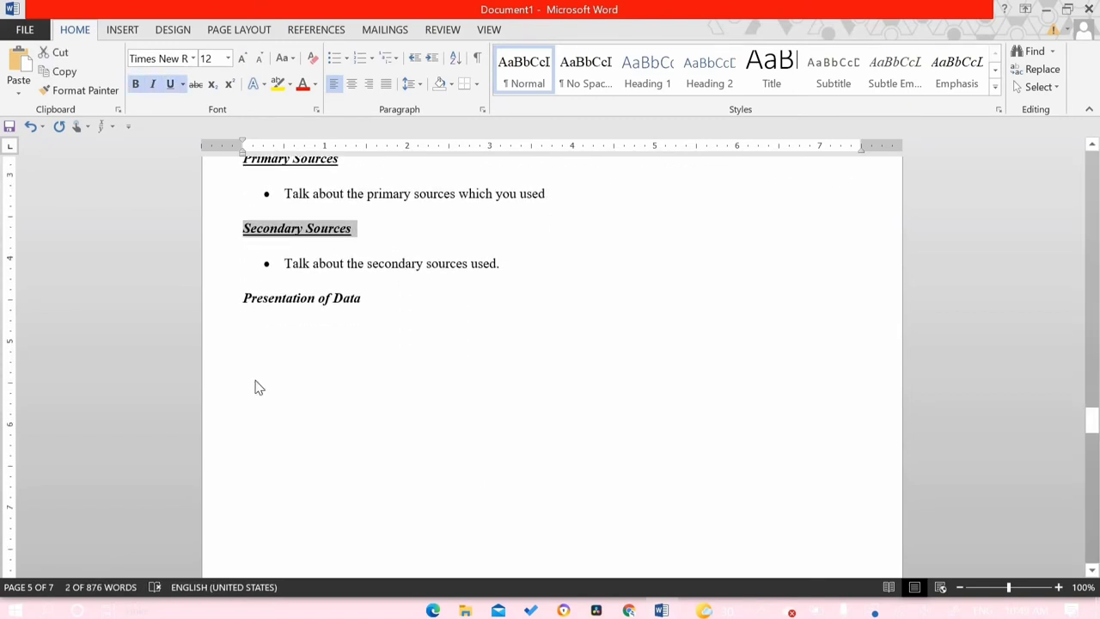
click(258, 316)
Add guidance bullets under Presentation of Data, starting 'In introductory statement'.
key(Return)
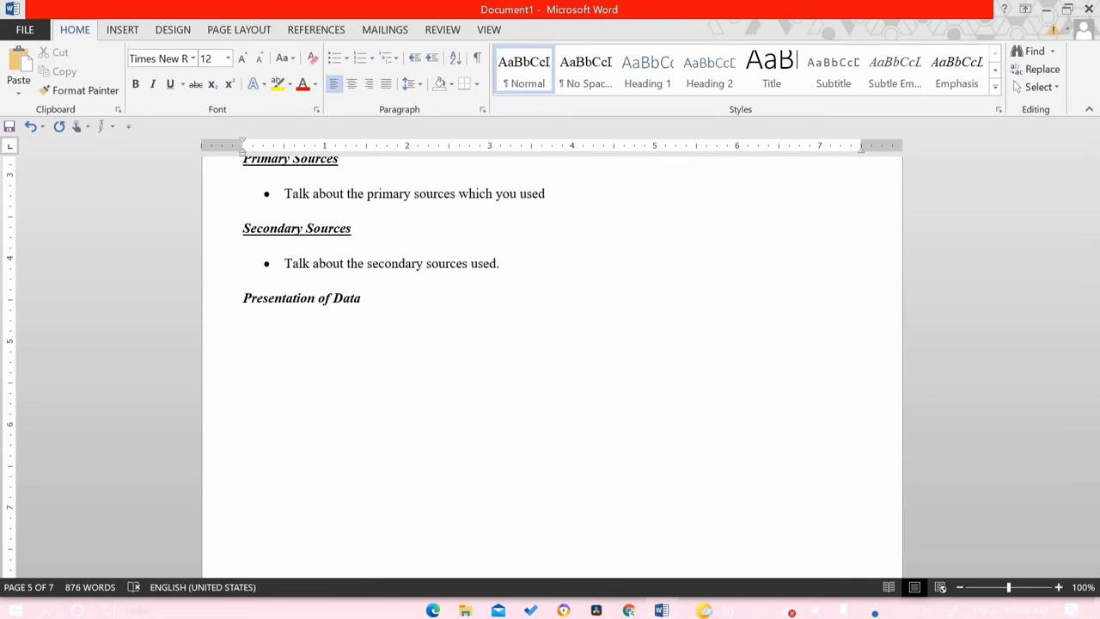
click(337, 60)
text(I)
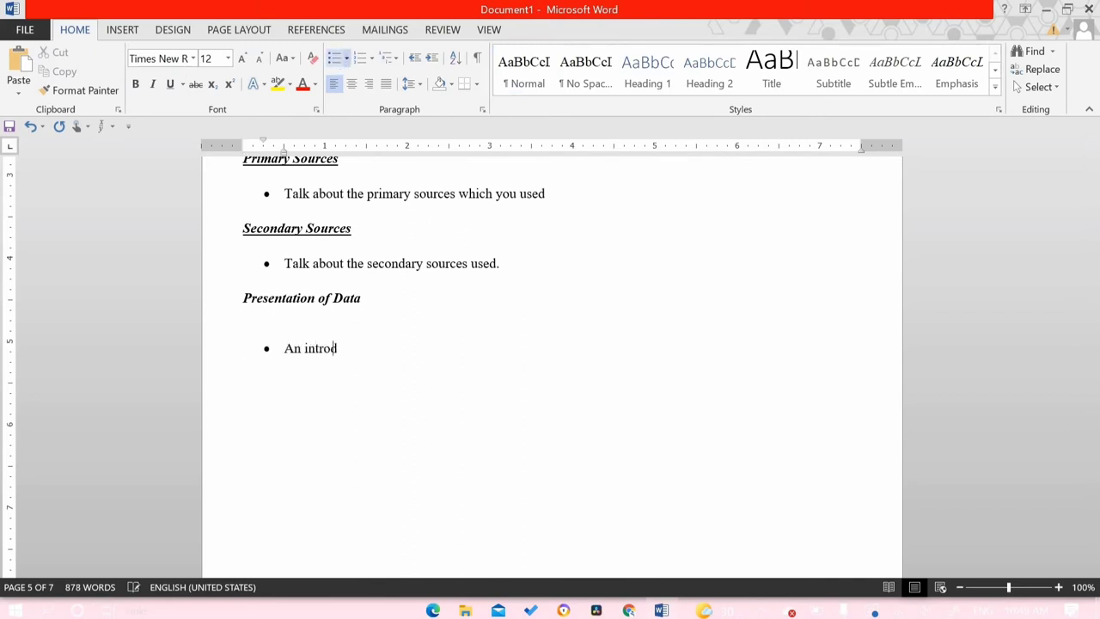
text(n introductory statement)
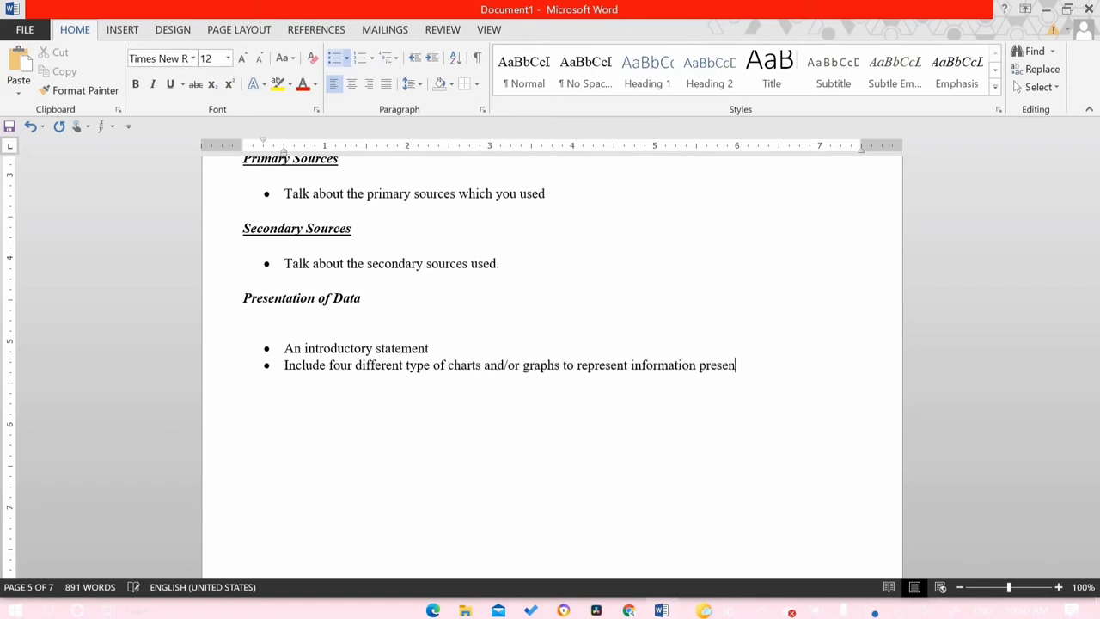
text(different)
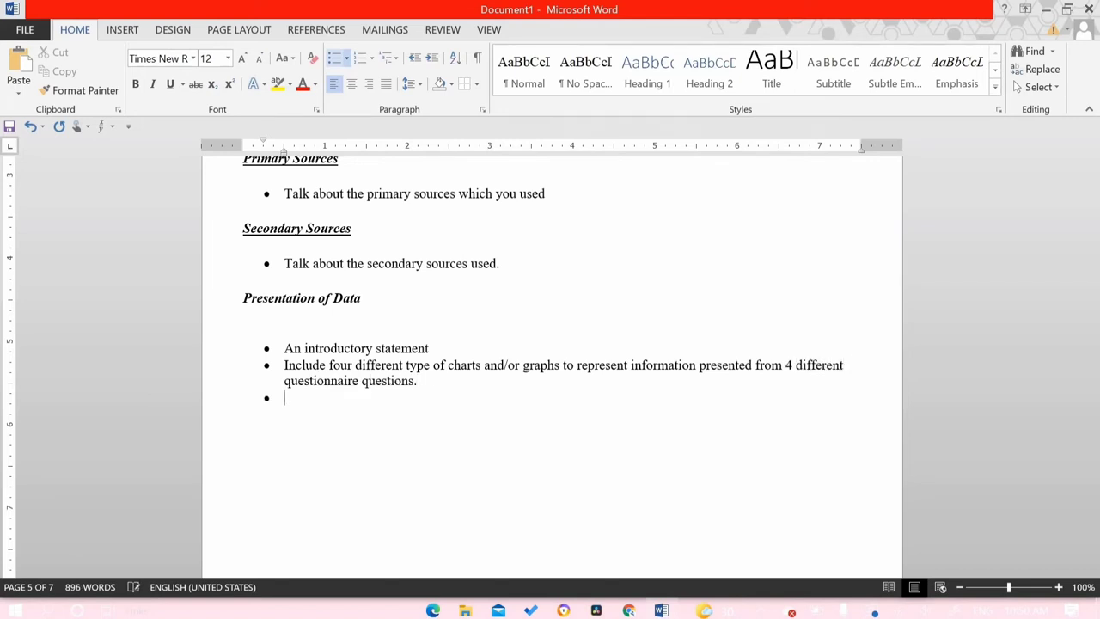
key(Return)
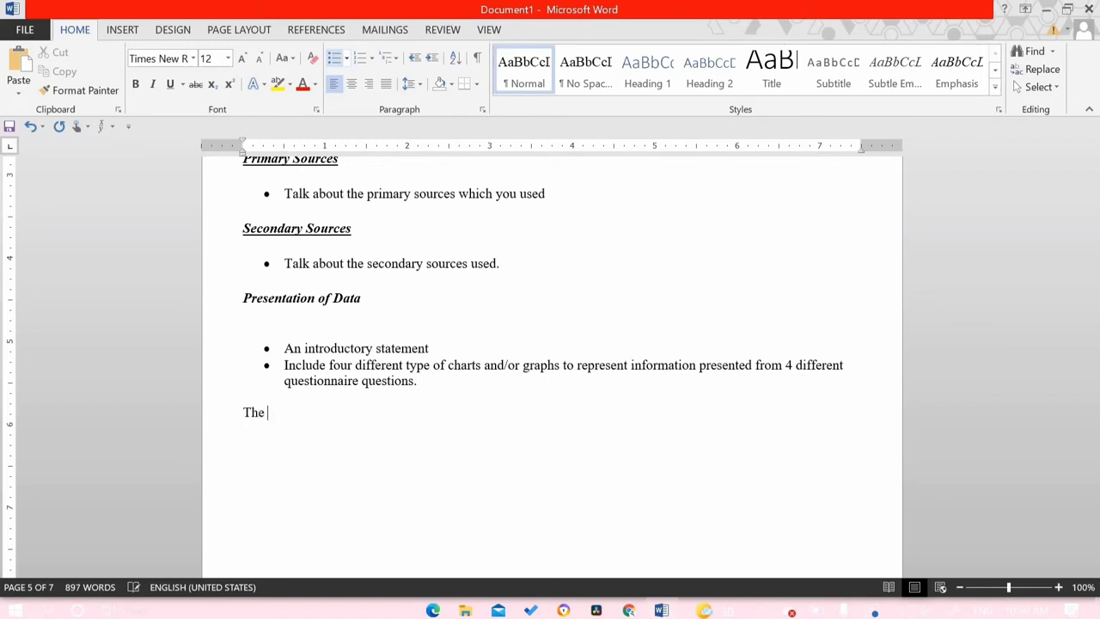
Begin the paragraph 'The following data represent the information collected based on the questionnaire…'.
text(The following)
scroll(350, 221, down, 3)
scroll(350, 222, up, 1)
text(data represent the in)
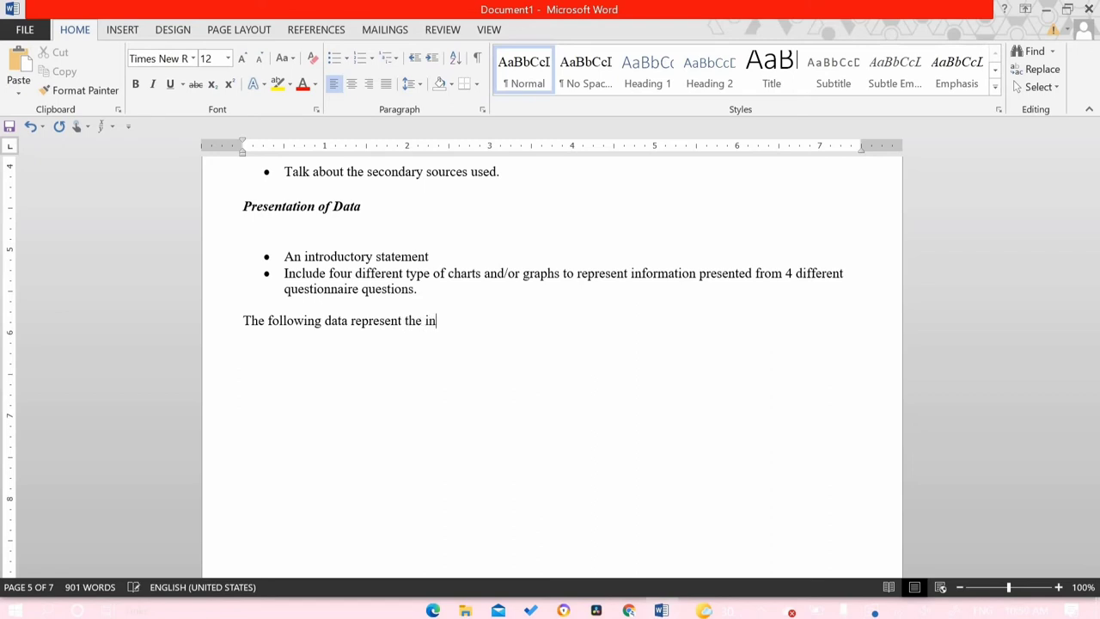
text(formation collected)
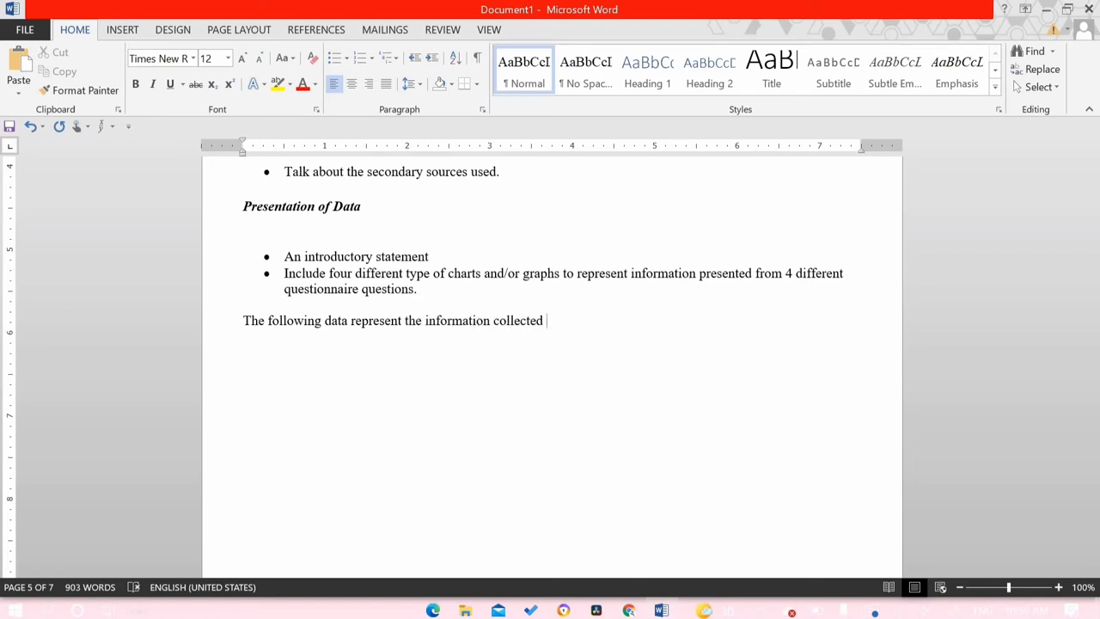
text( based on the questionnaire constructed to)
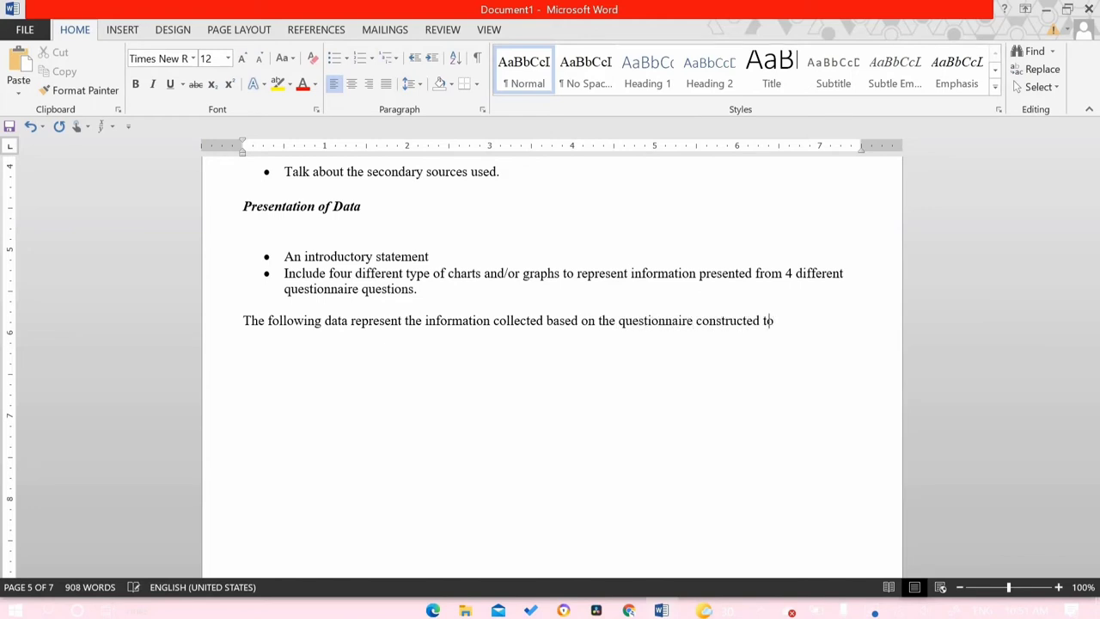
text( evaluate the effectivene)
text(ss of )
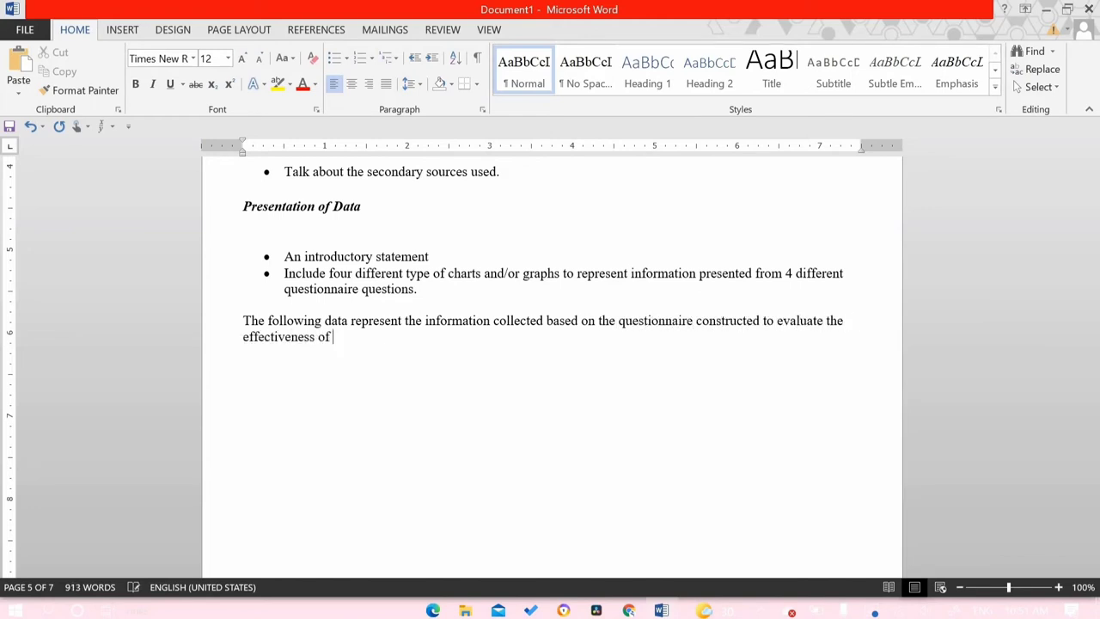
text(online education on grades 10 – 13 stu)
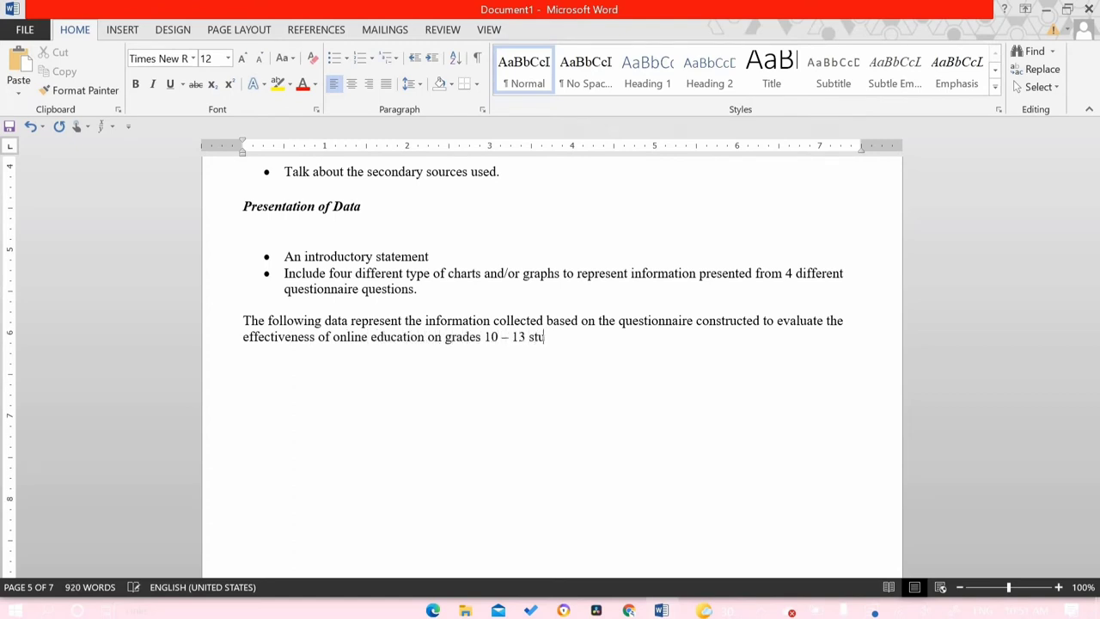
text(dents attending secondary)
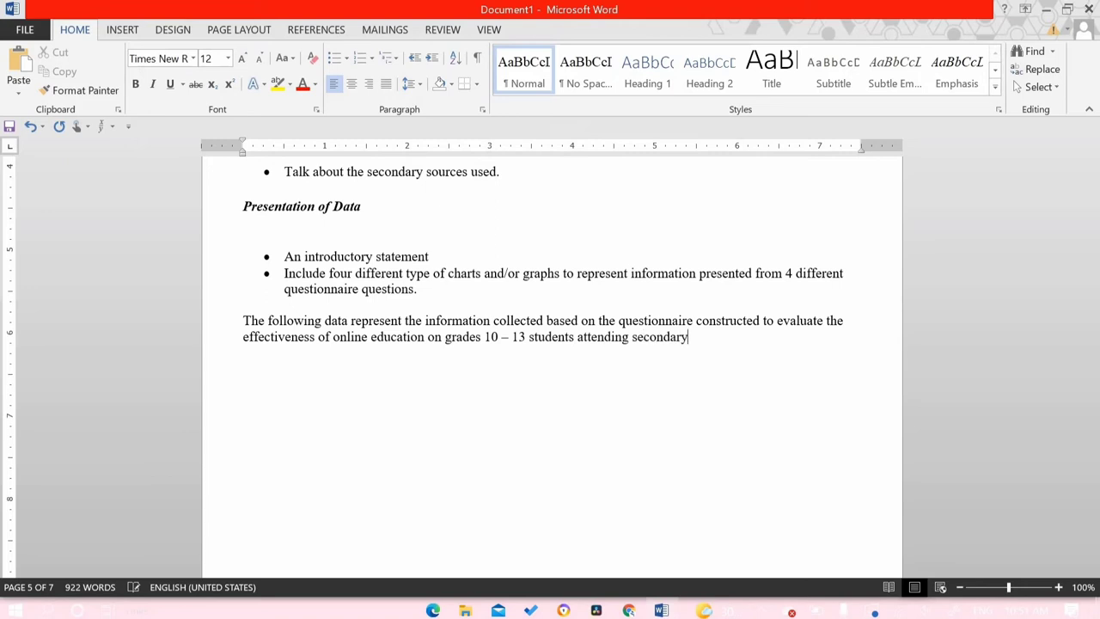
text( schools in Kingston)
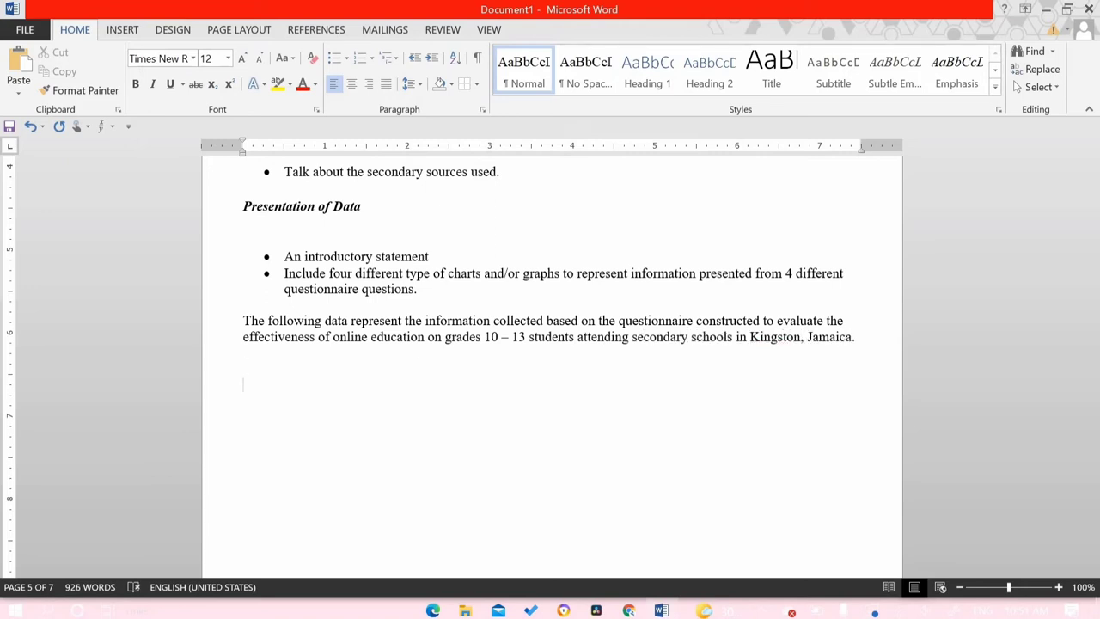
Insert a clustered column chart into the document.
click(122, 30)
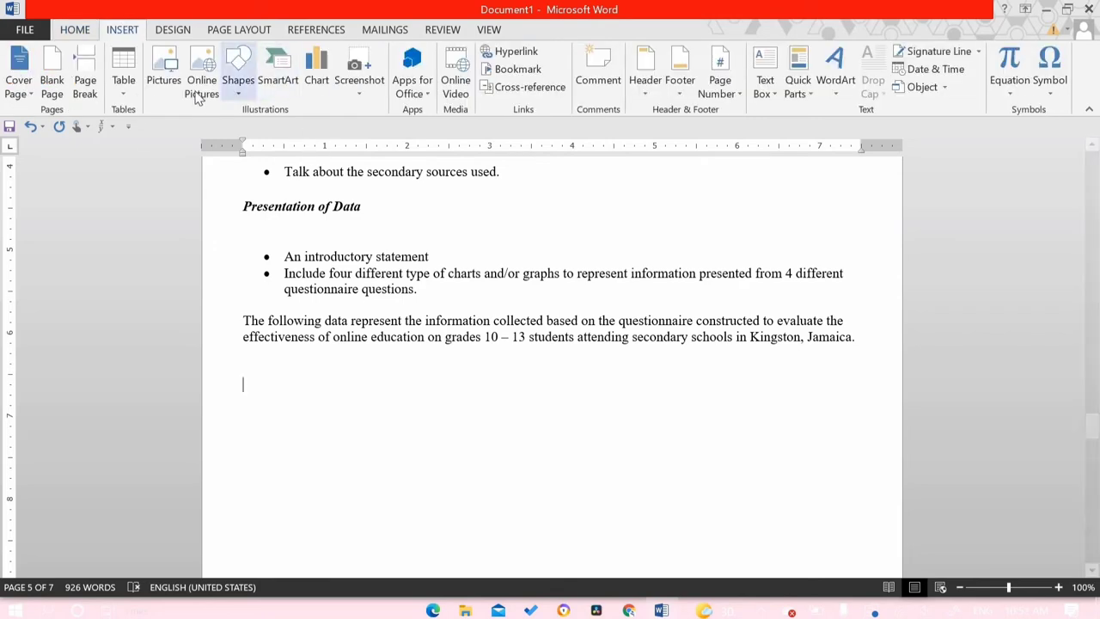
click(316, 82)
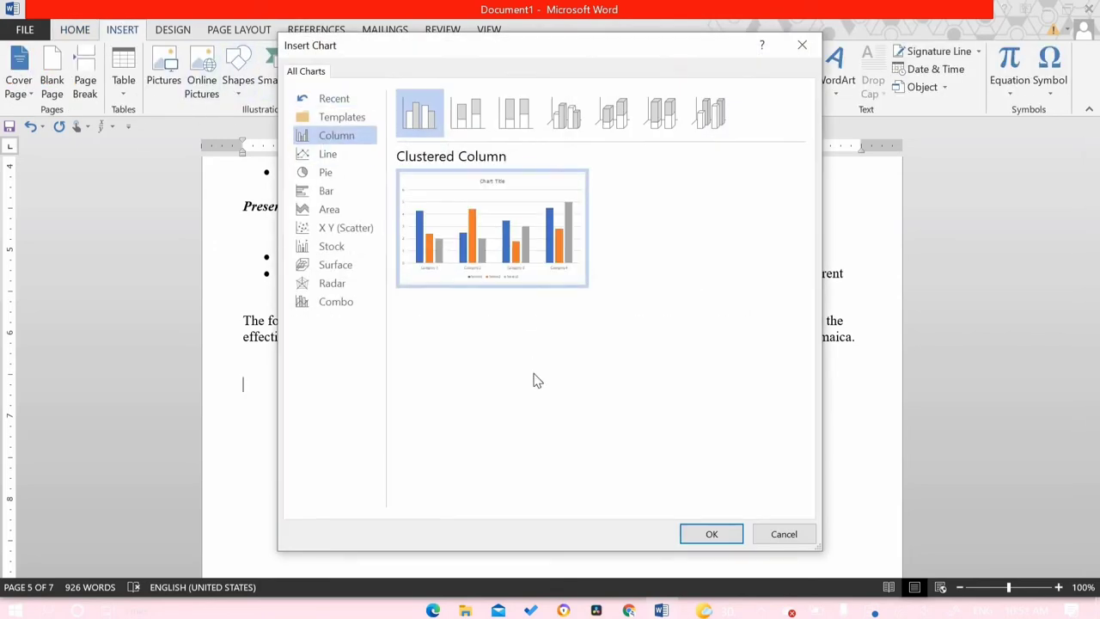
click(711, 533)
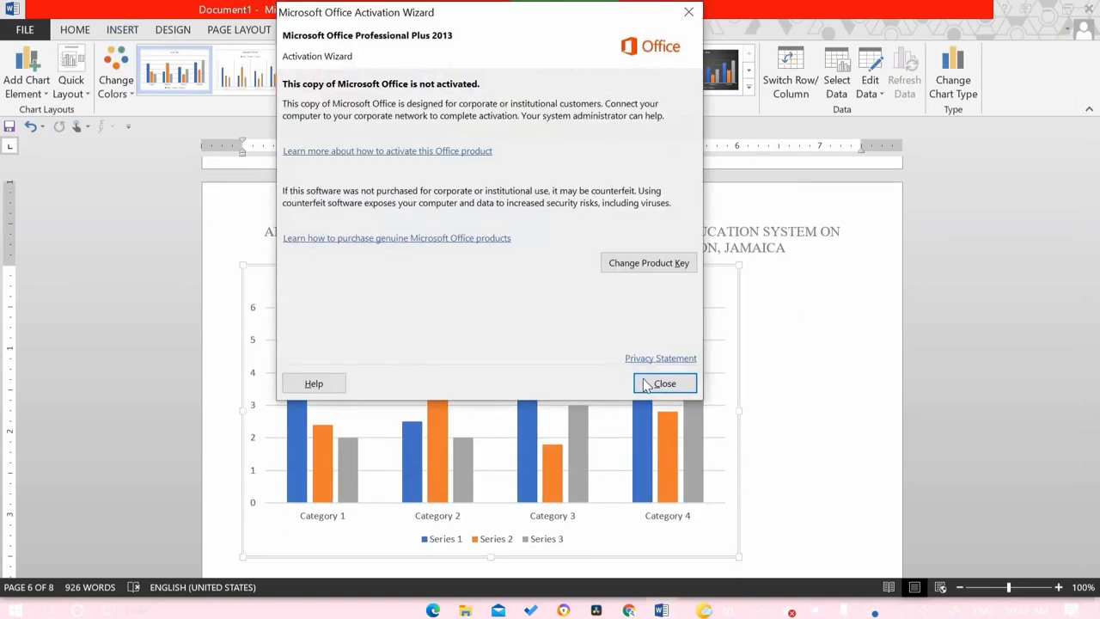
drag(516, 189, 429, 184)
key(Delete)
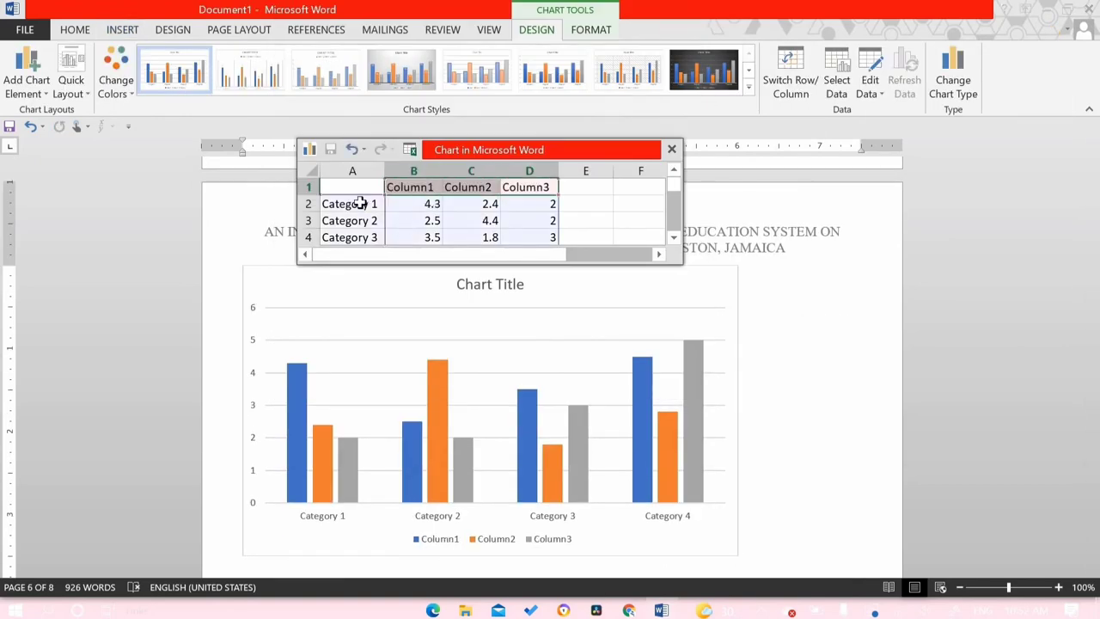
Rename the first two chart categories to Rural and Urban.
click(361, 203)
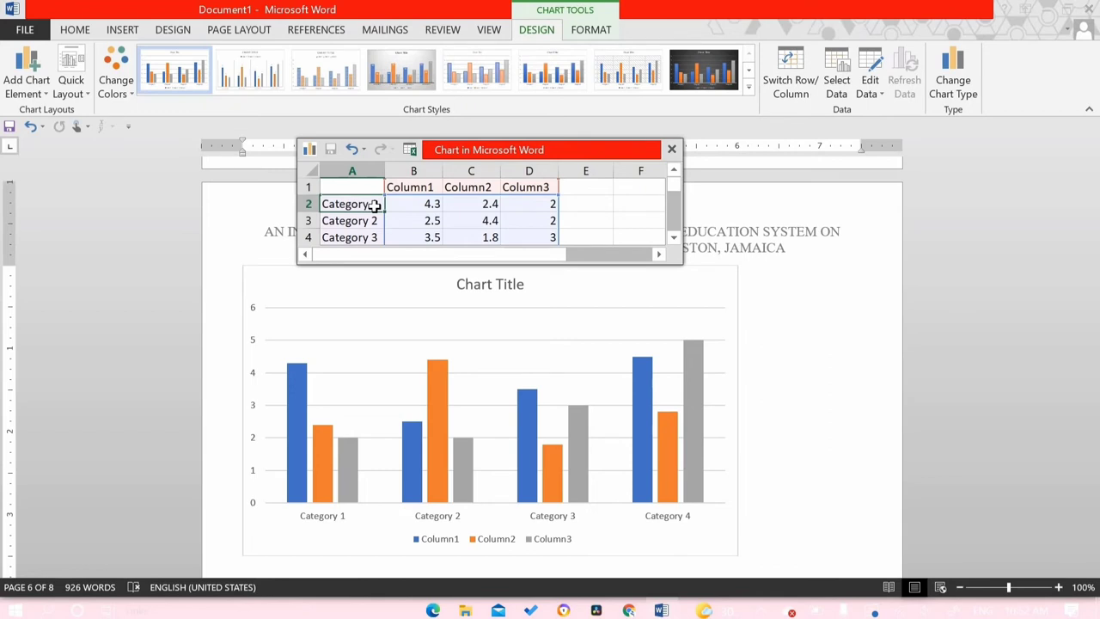
text(Rural)
key(Return)
text(Ur)
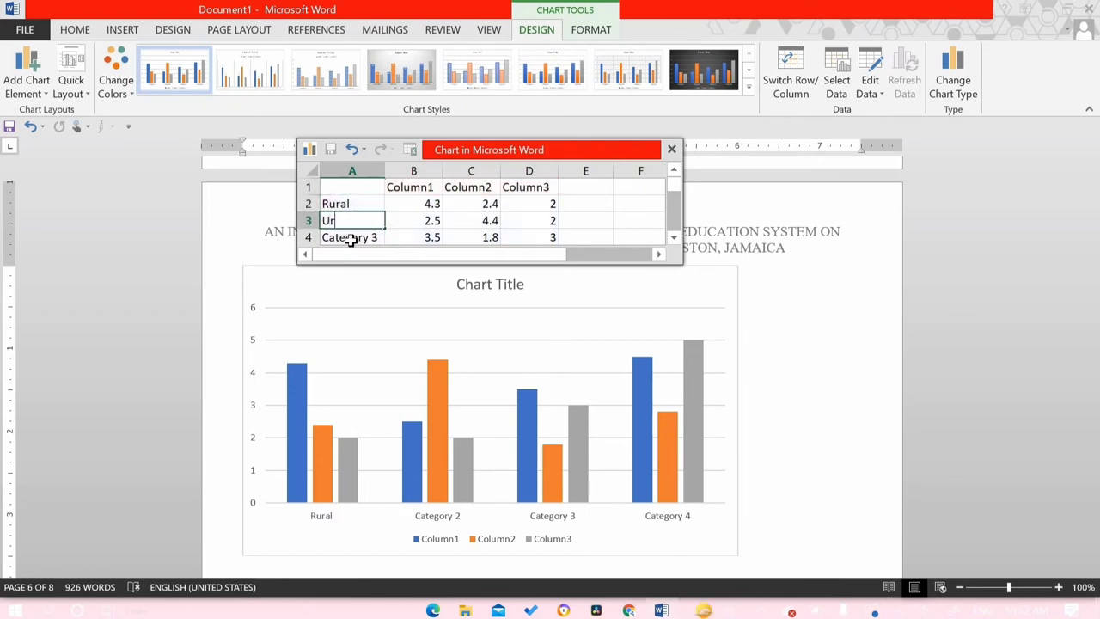
text(ban)
key(Return)
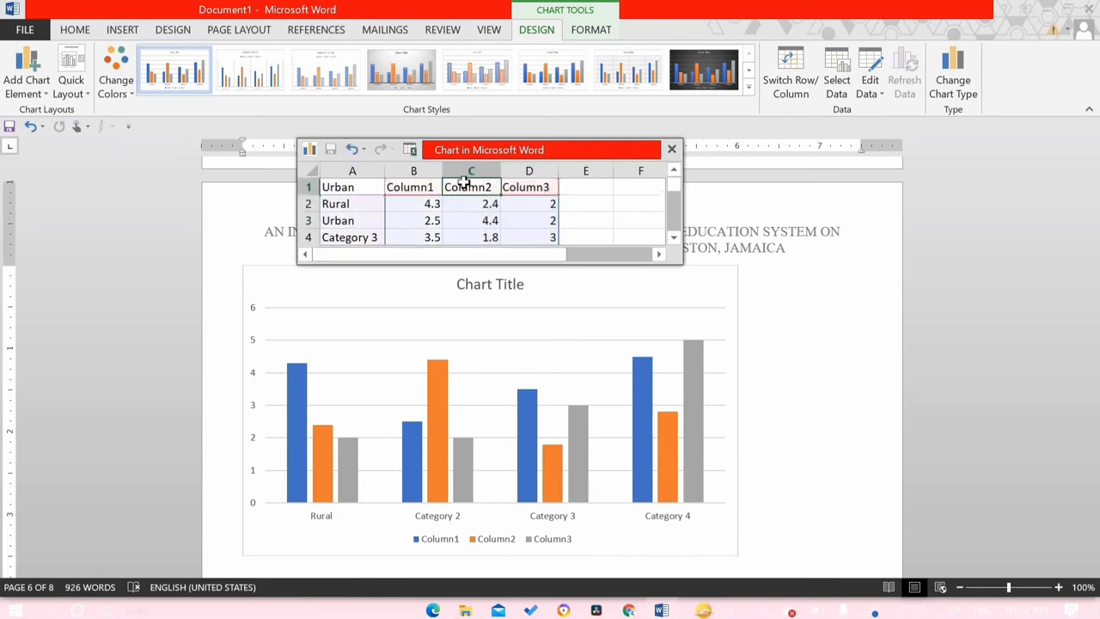
Clear the Column2 and Column3 values and the Category 3 and 4 rows from the chart data.
drag(532, 240, 533, 240)
key(Delete)
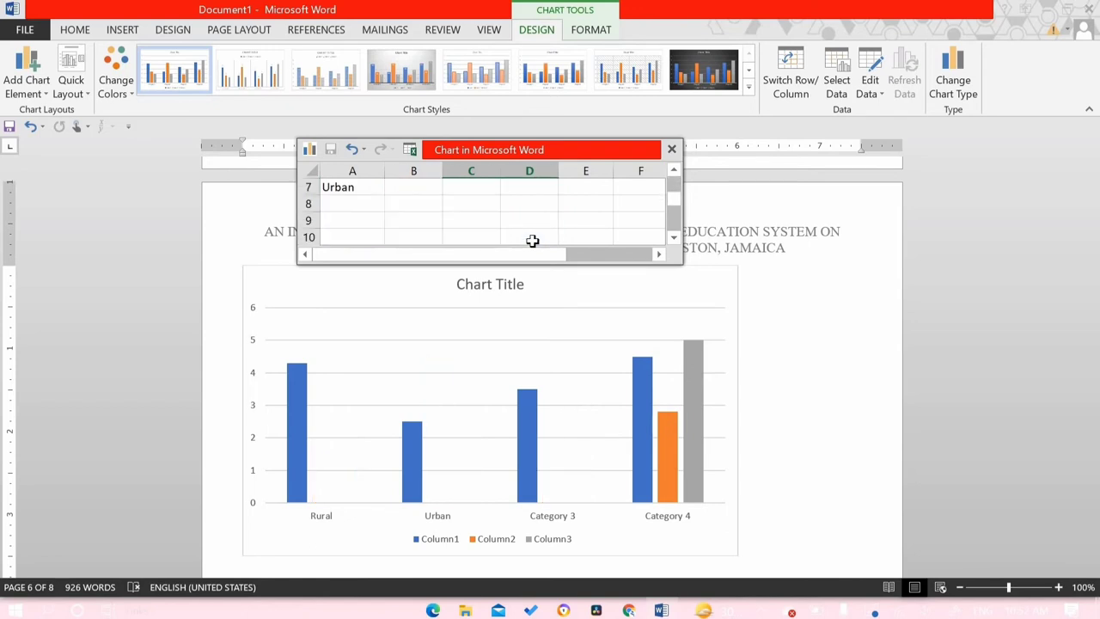
scroll(533, 241, down, 1)
drag(326, 210, 523, 210)
key(Delete)
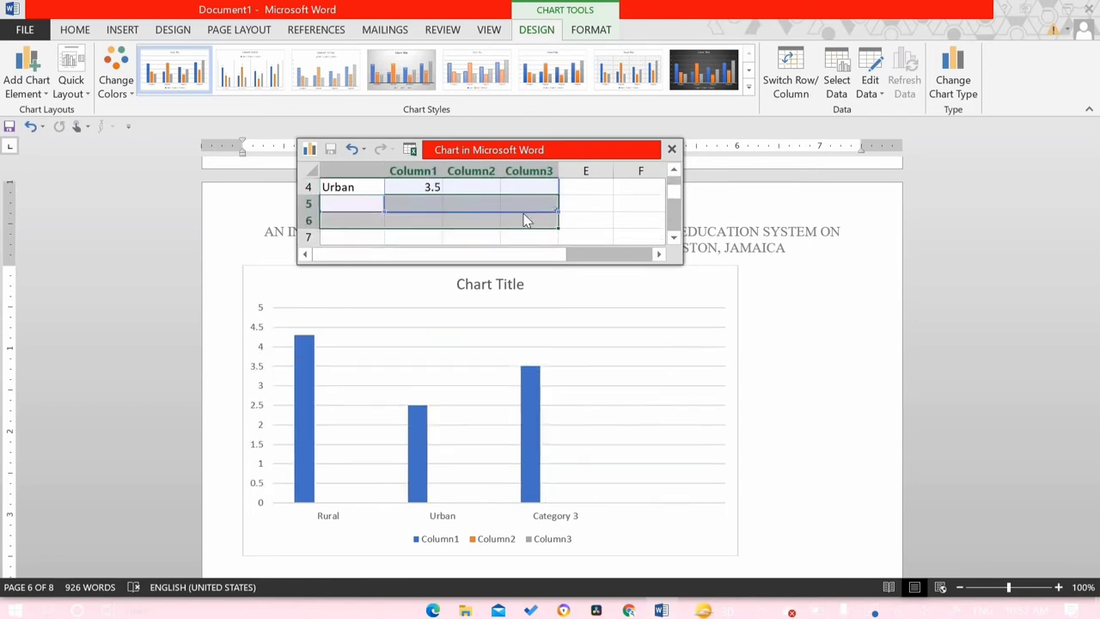
scroll(454, 210, up, 1)
drag(368, 238, 412, 238)
key(Delete)
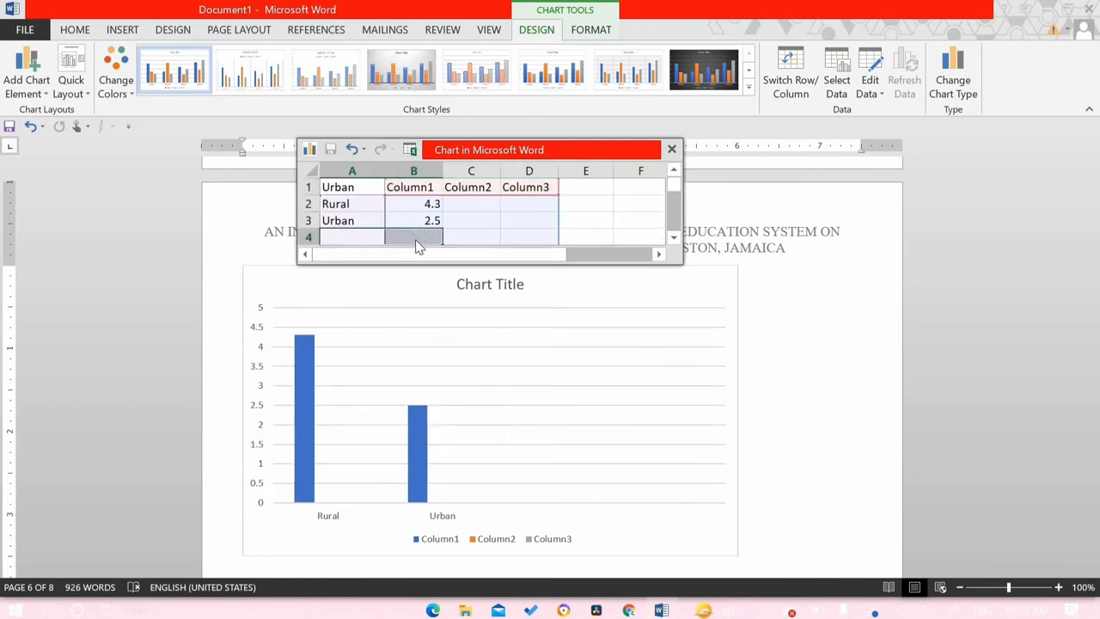
Enter 144 for Rural and 81 for Urban, and shrink the data range to three rows.
click(413, 209)
text(144)
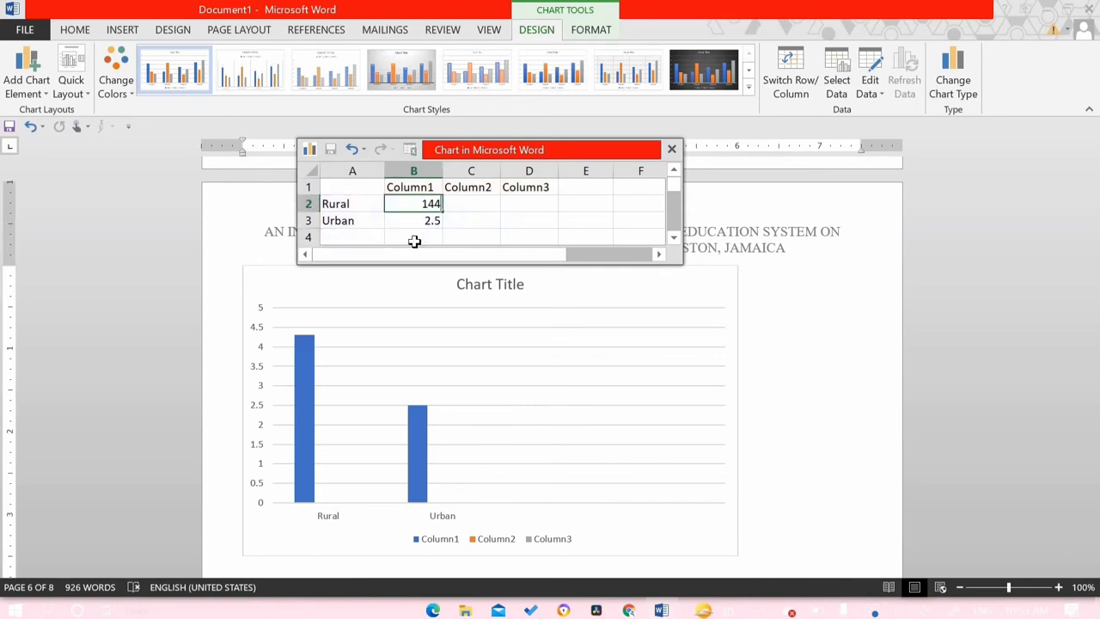
click(411, 225)
text(81)
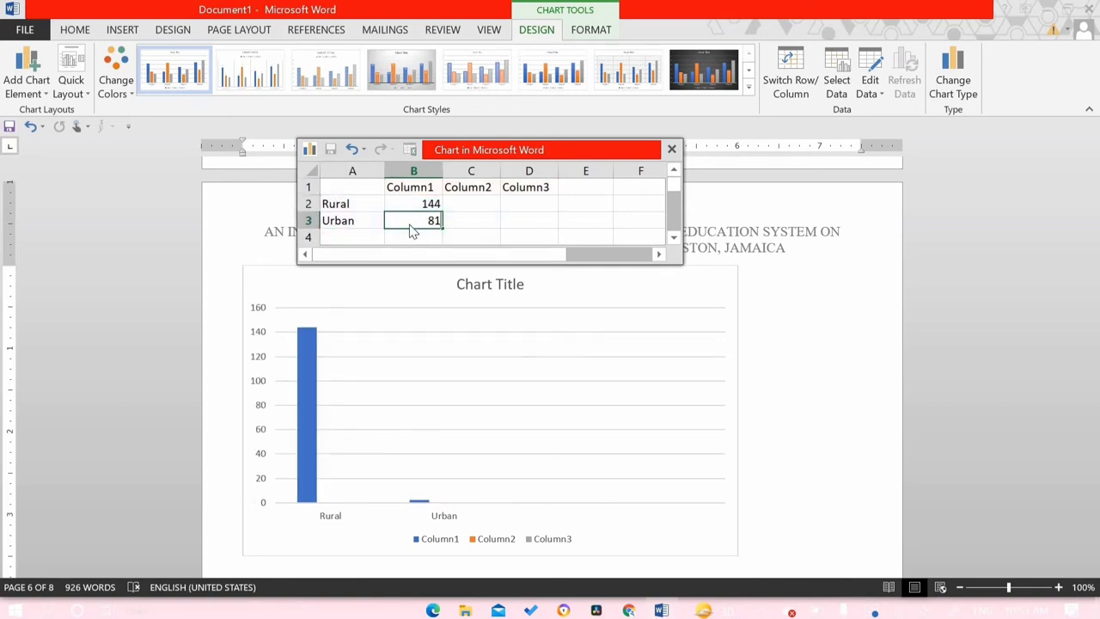
key(Return)
scroll(545, 215, down, 1)
scroll(544, 219, up, 1)
scroll(555, 226, down, 2)
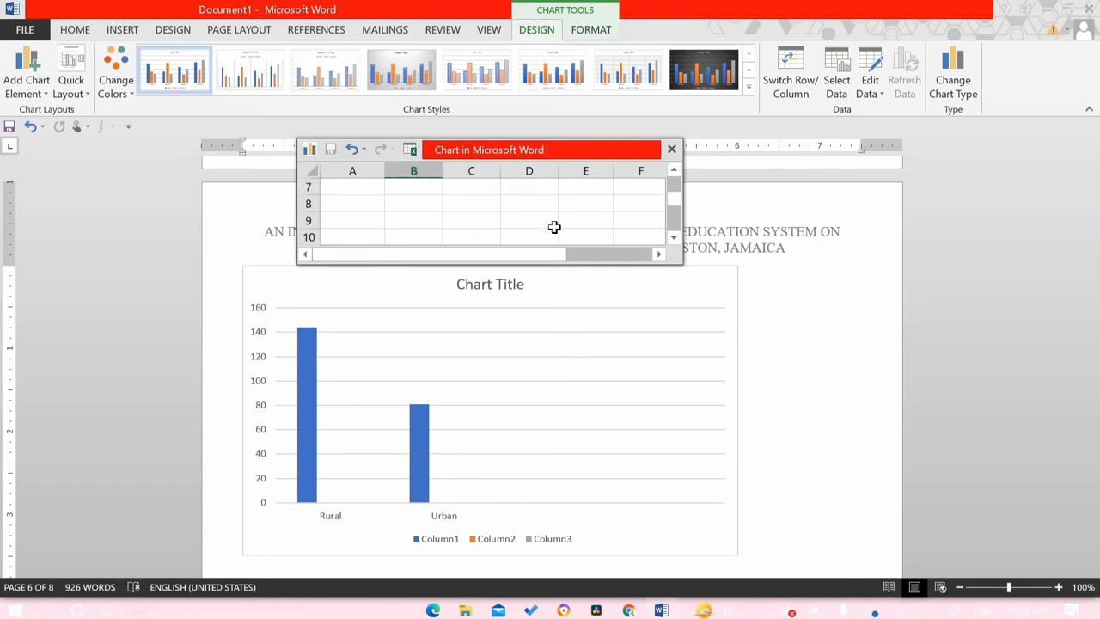
scroll(679, 171, up, 1)
scroll(550, 216, up, 1)
drag(557, 213, 456, 220)
scroll(558, 226, up, 1)
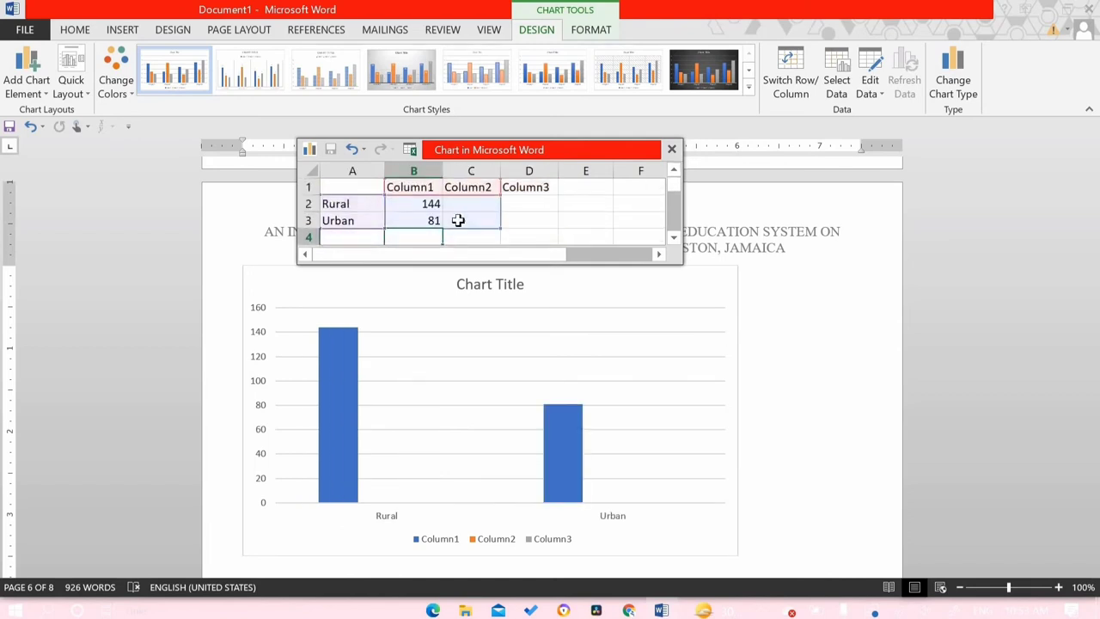
Rename the data series to Participants.
click(416, 189)
text(Participants)
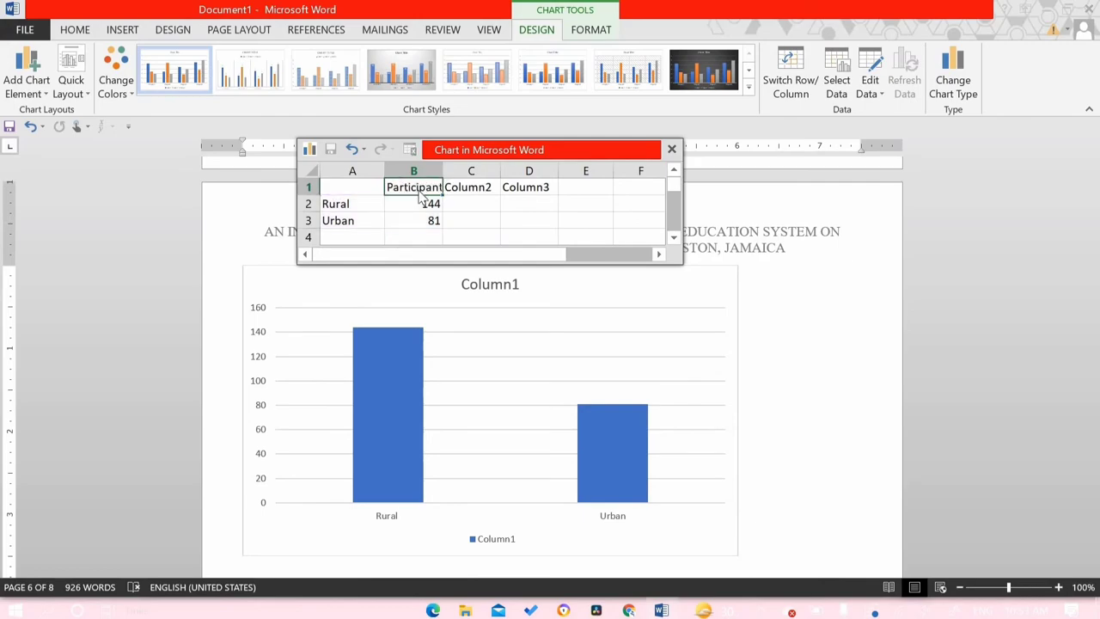
key(Return)
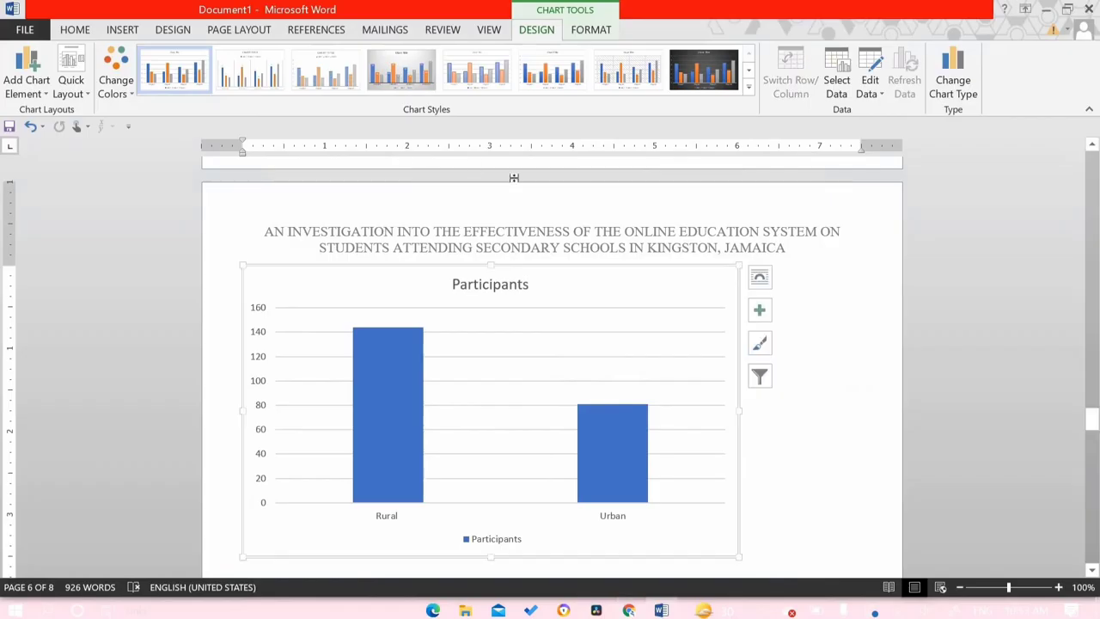
Retitle the chart 'BAR CHART SHOWING THE NUMBER OF RESPONDENTS WHO RESIDE IN URBAN AND RURAL AREAS'.
click(496, 285)
double_click(496, 286)
text(BAR)
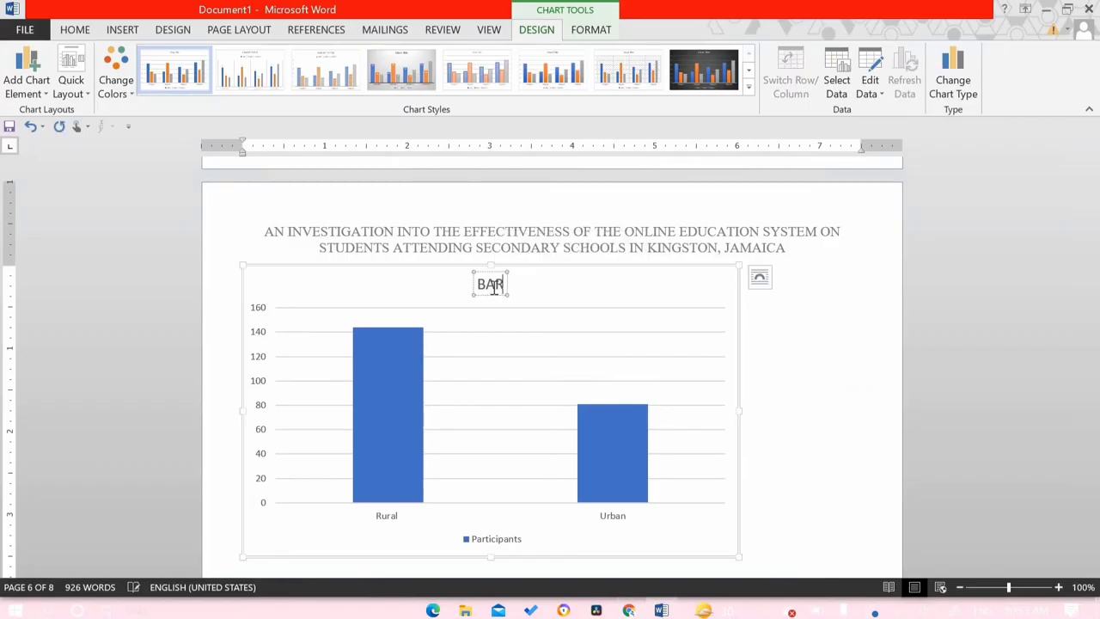
text( CHART SHOWING)
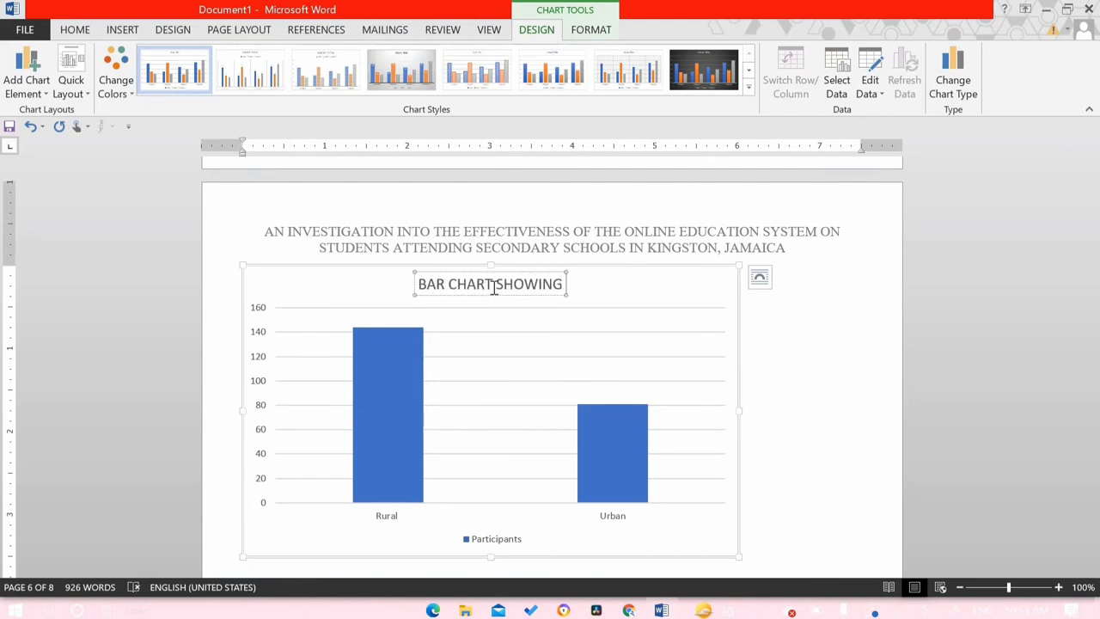
text( THE NUMBER OF RESPONDENTS)
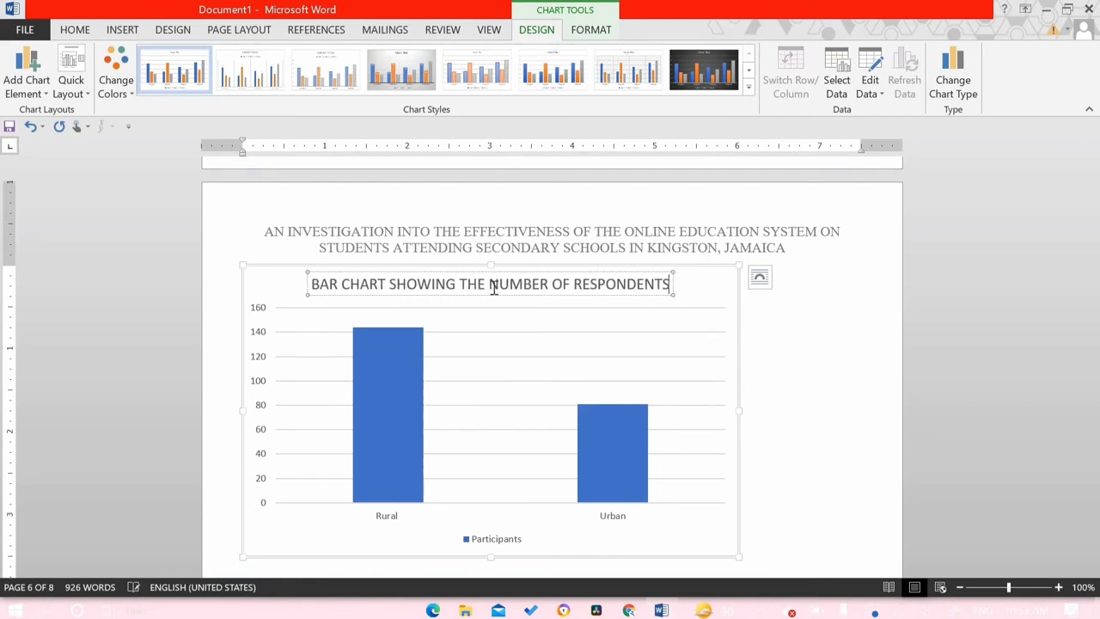
text( WHO RESIDE IN U)
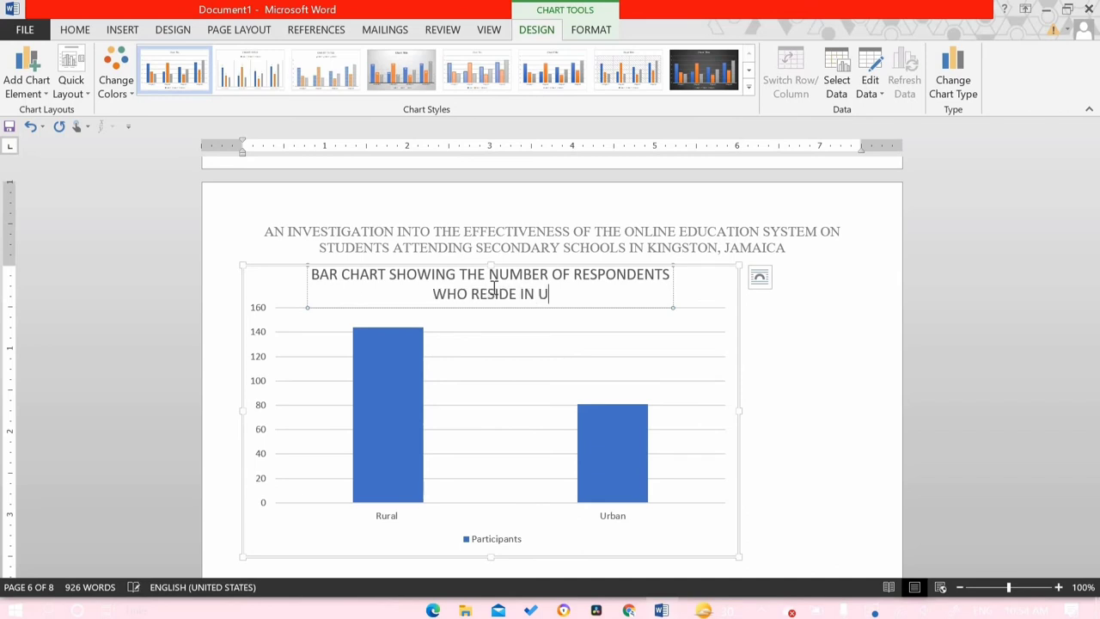
text(RBAN AND RURAL AREAS)
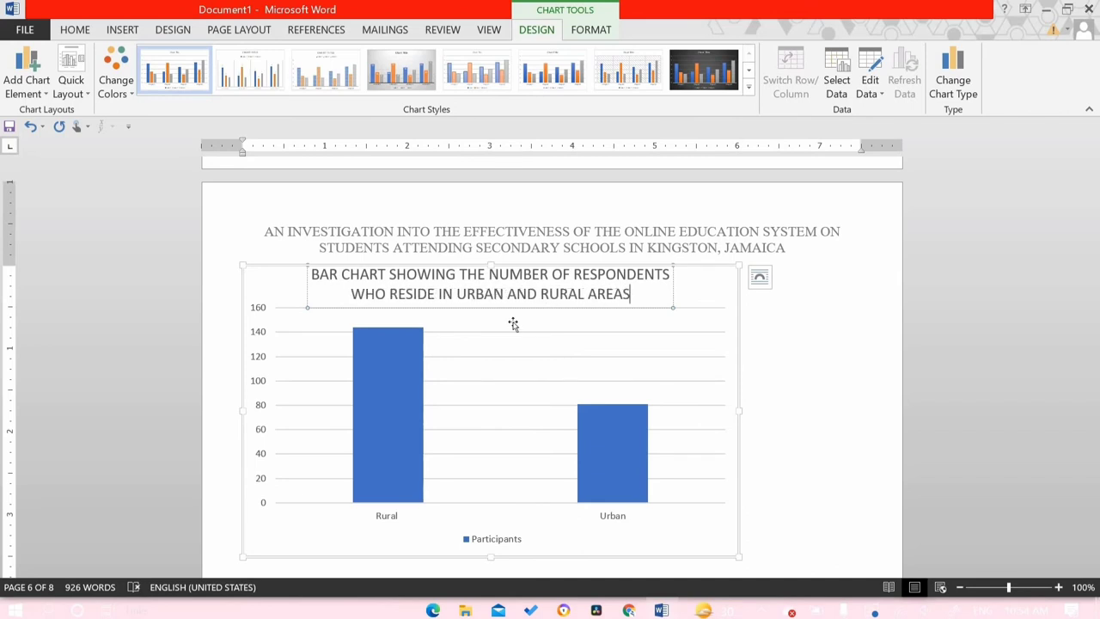
key(ctrl+a)
Add a vertical axis title reading 'Number of Respondents'.
click(26, 86)
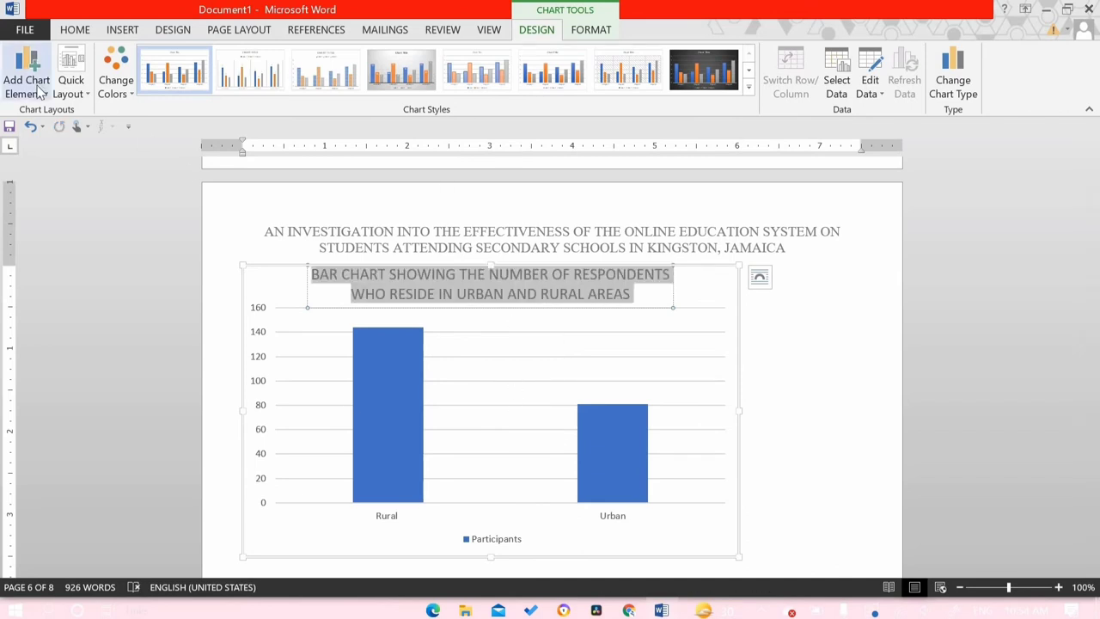
mouse_move(60, 133)
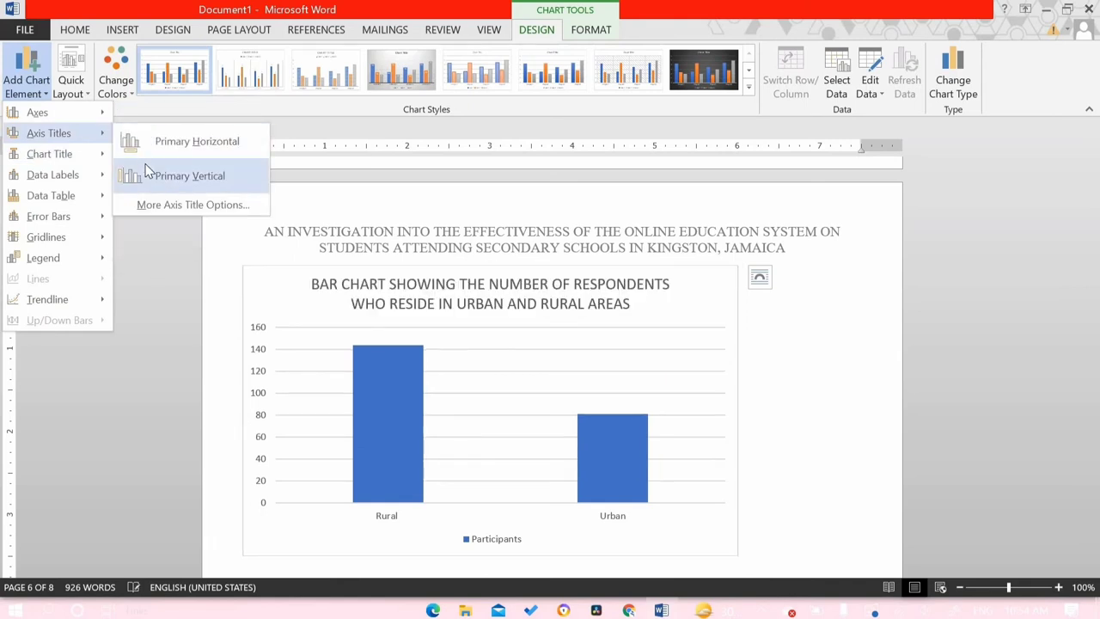
click(145, 176)
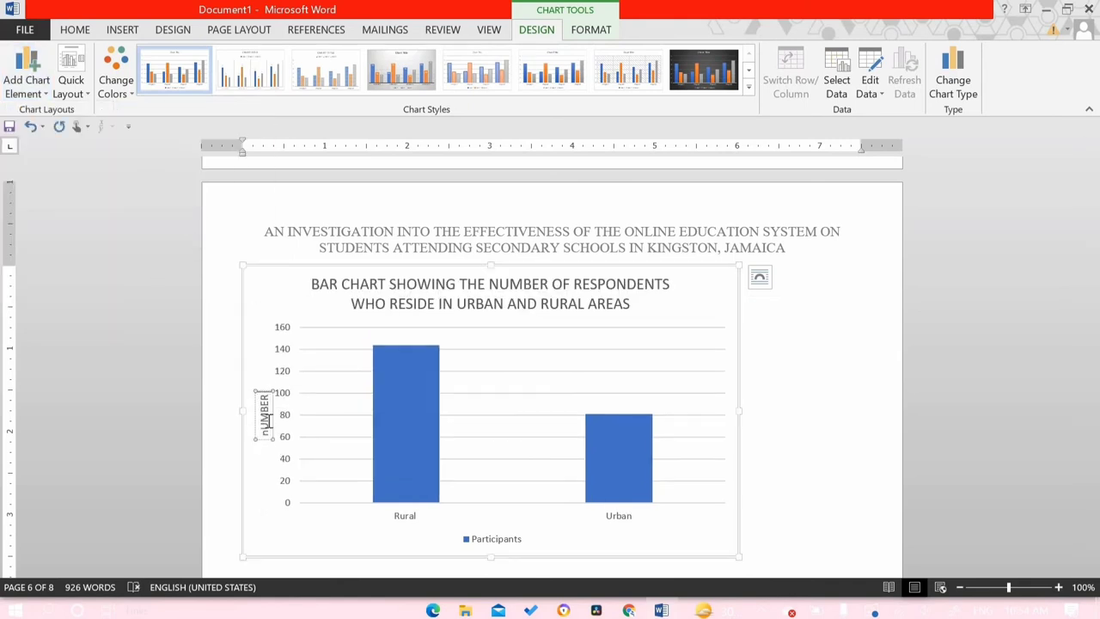
text(Number of R)
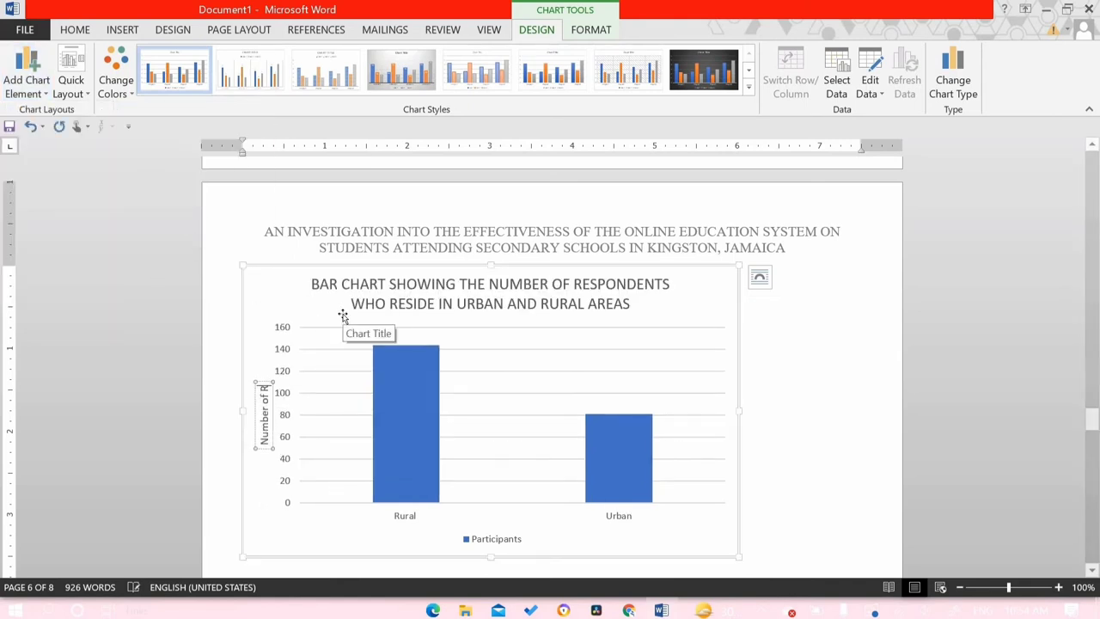
text(espondents)
Add primary minor horizontal gridlines and delete the Participants legend.
click(28, 80)
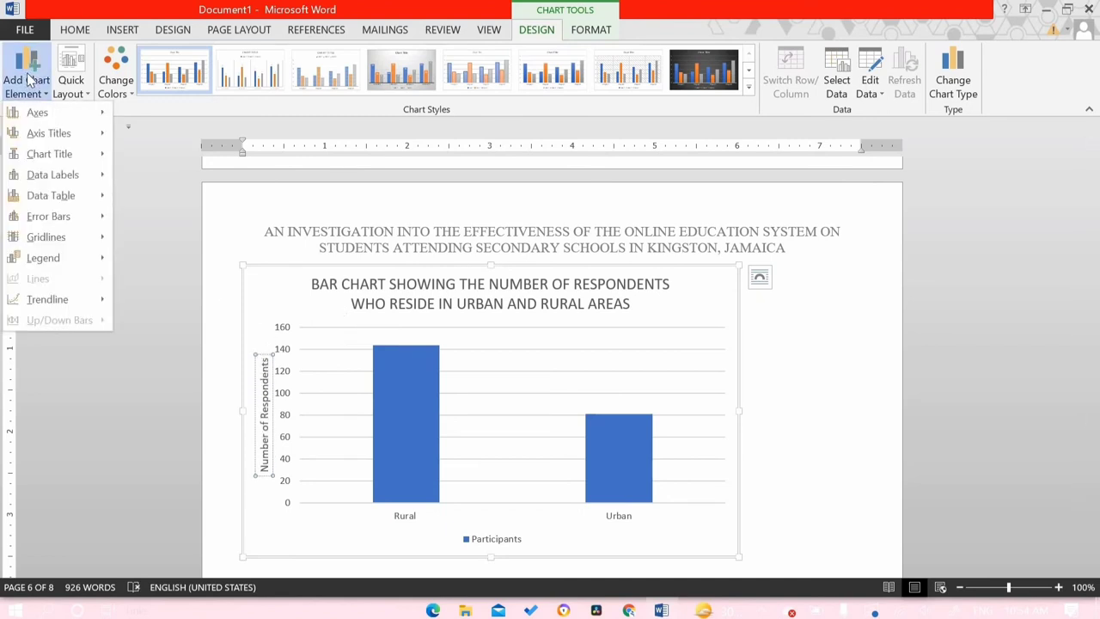
mouse_move(95, 239)
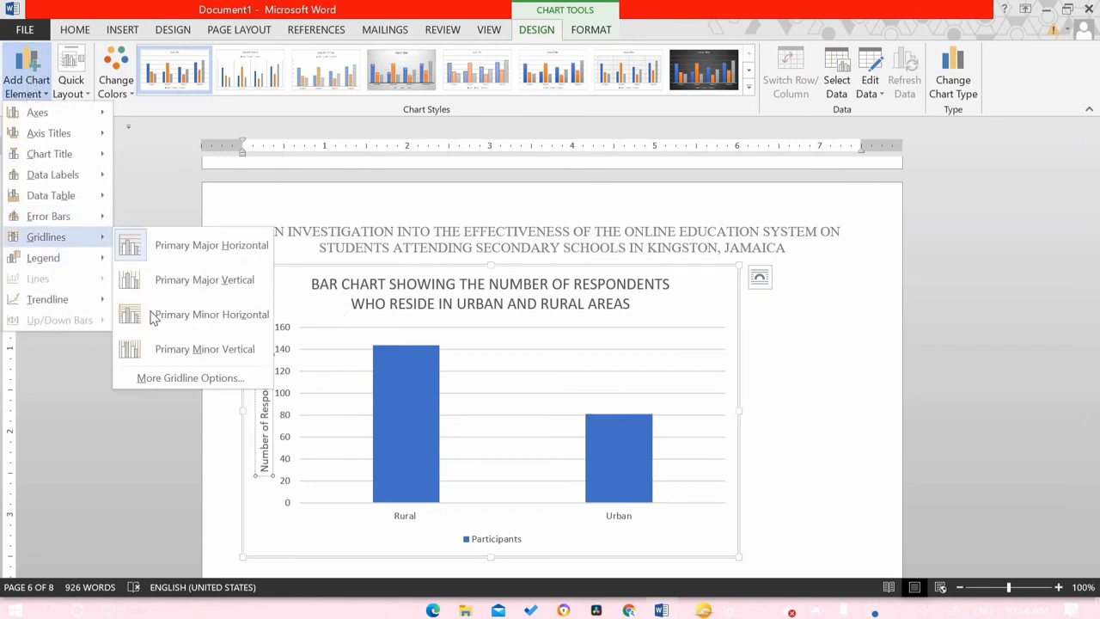
click(171, 316)
click(486, 539)
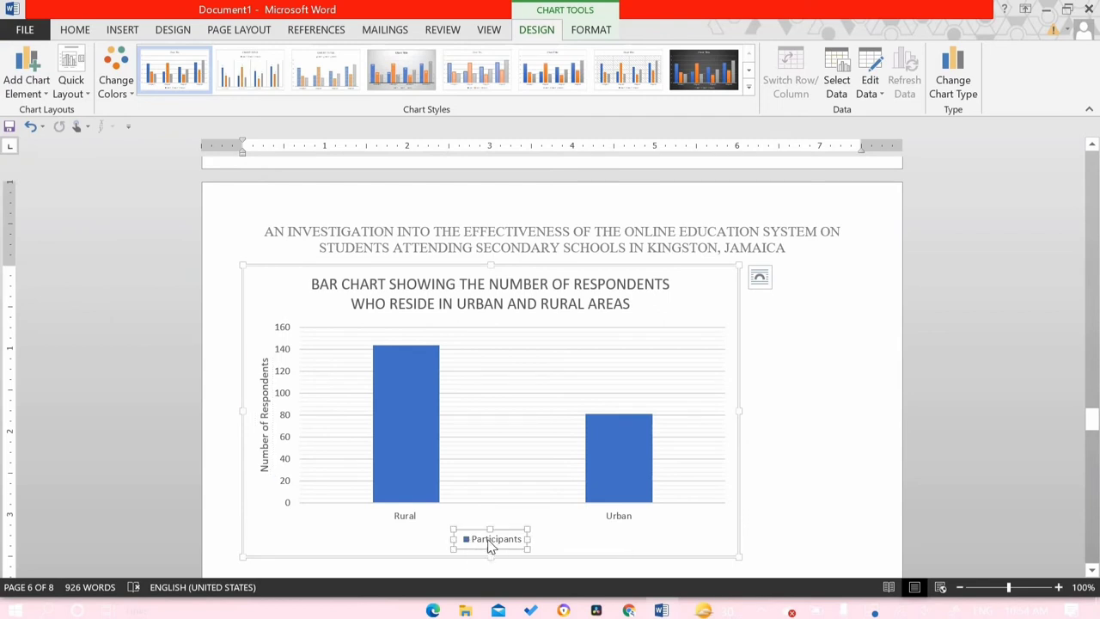
key(Delete)
Darken the font colour of the chart text.
click(759, 276)
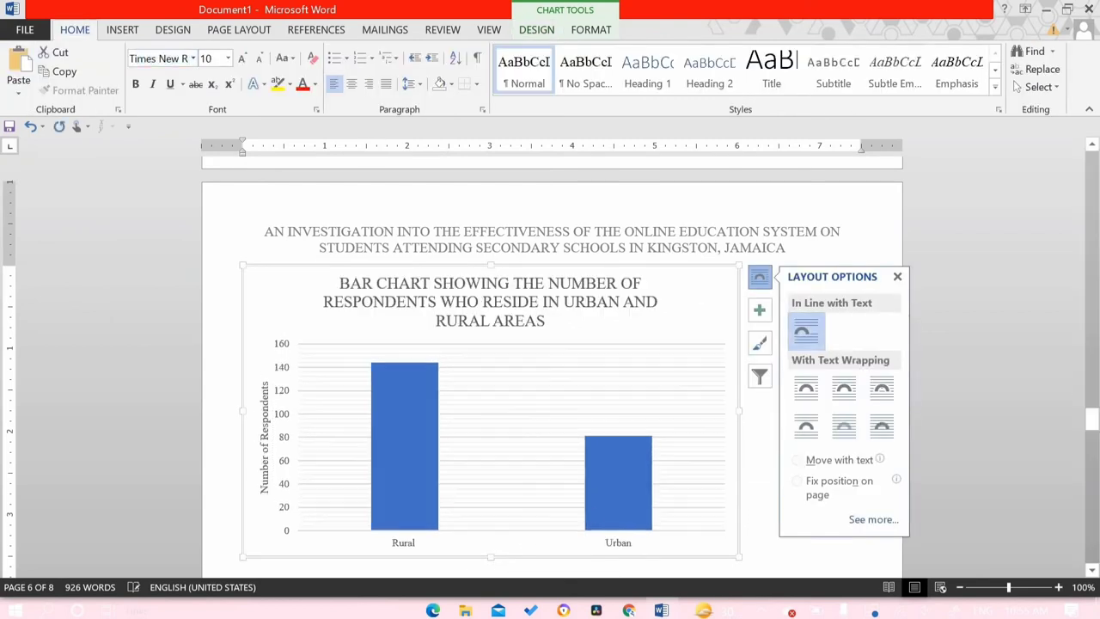
click(313, 84)
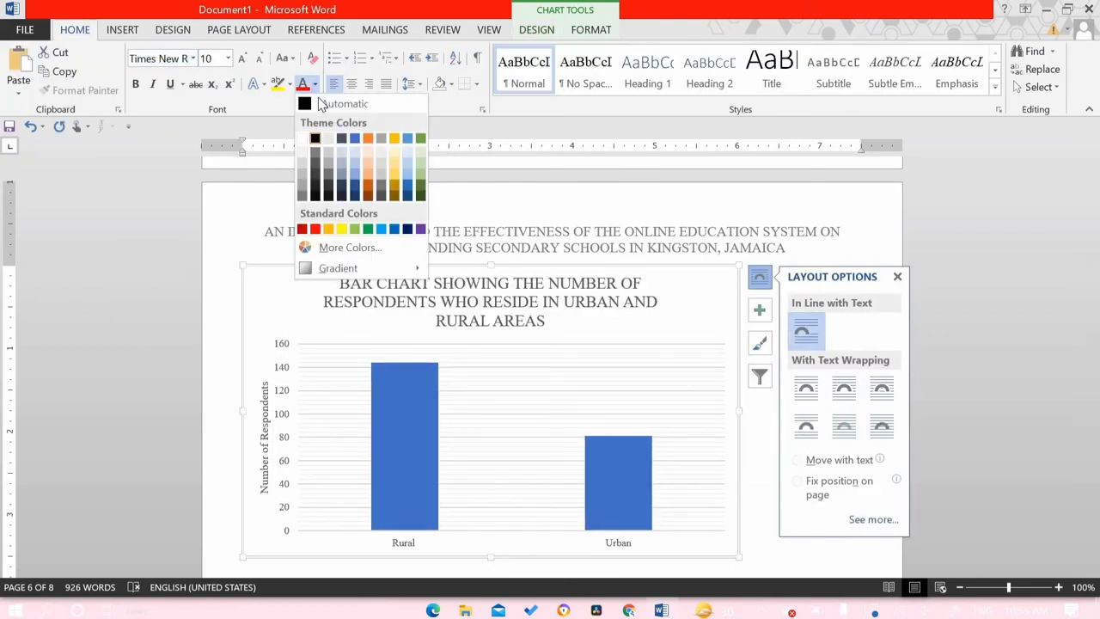
click(321, 134)
Fill the Rural bar with orange.
click(436, 418)
click(590, 30)
click(434, 51)
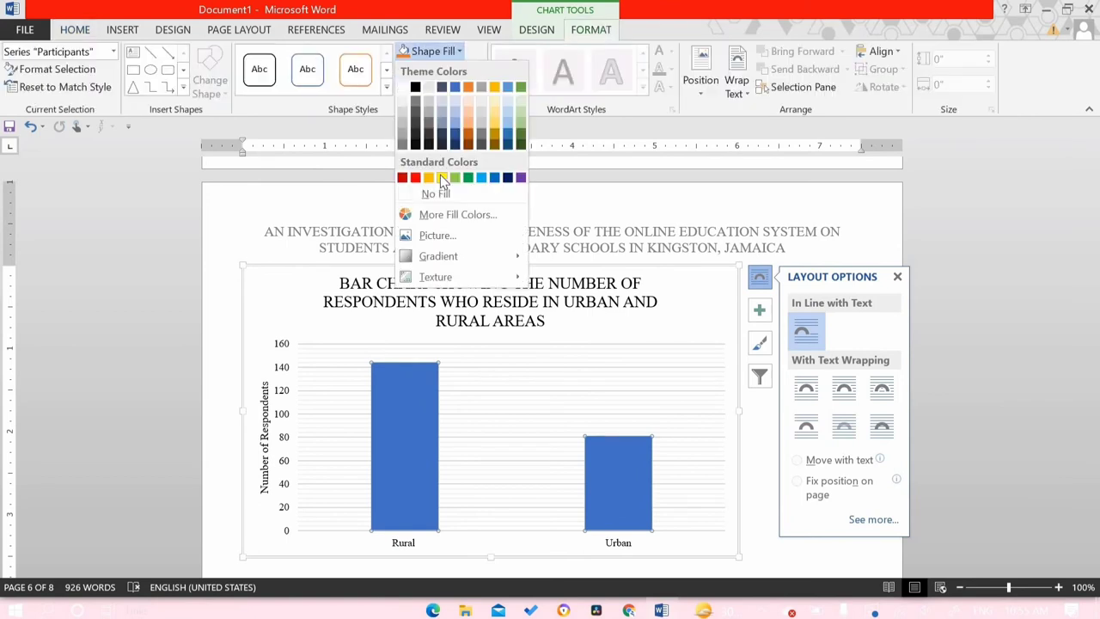
click(433, 56)
click(434, 51)
click(442, 177)
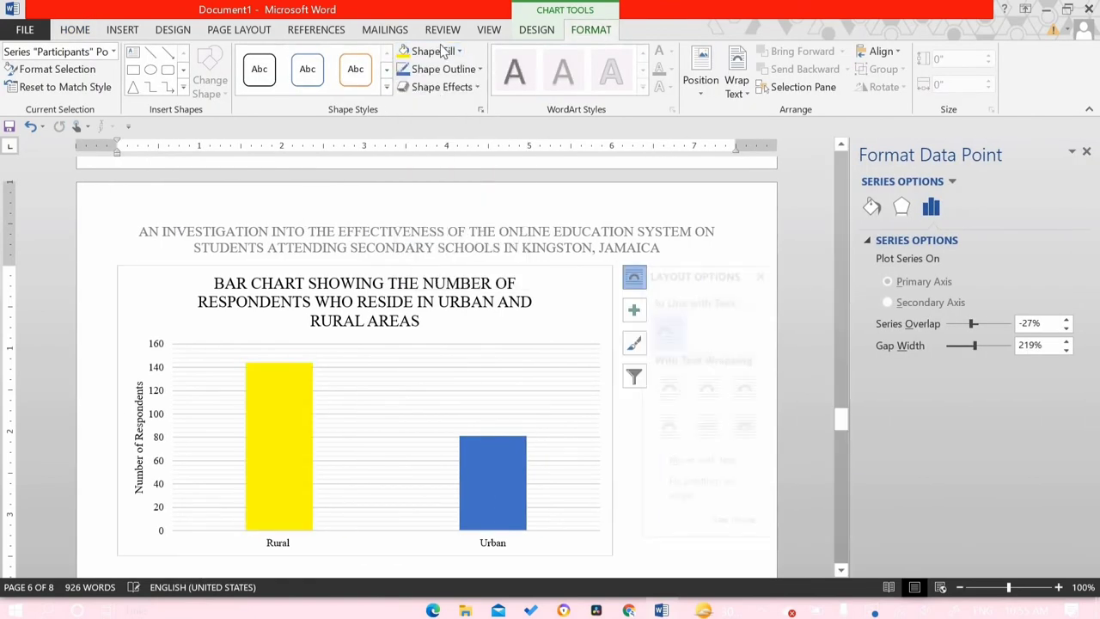
click(434, 51)
click(470, 368)
Fill the Urban bar with light blue.
click(497, 456)
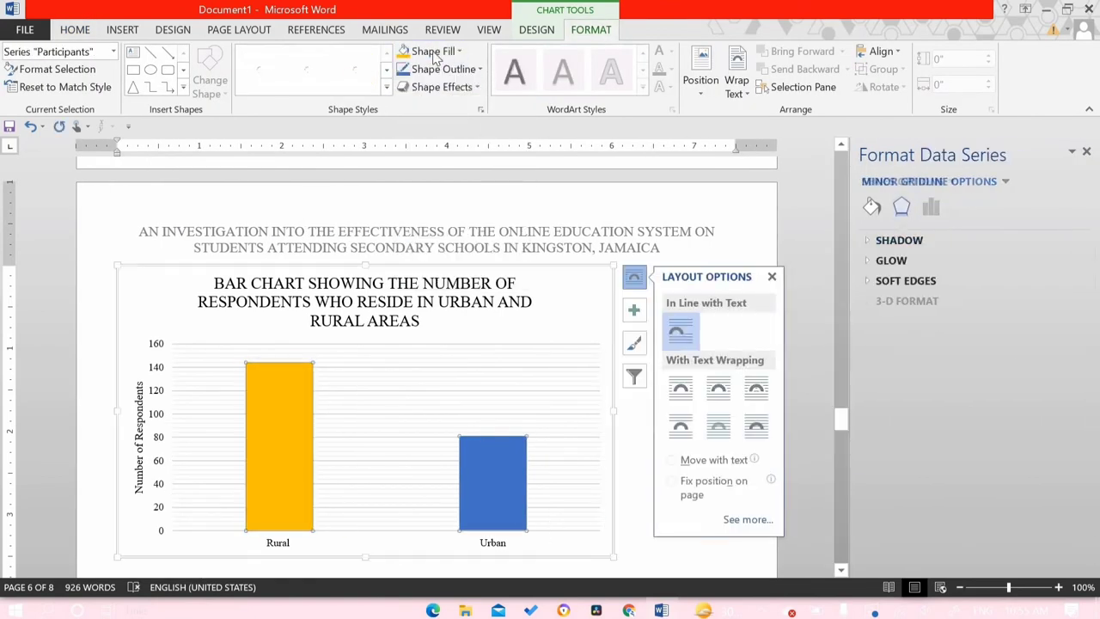
click(434, 51)
click(494, 177)
click(499, 461)
click(434, 51)
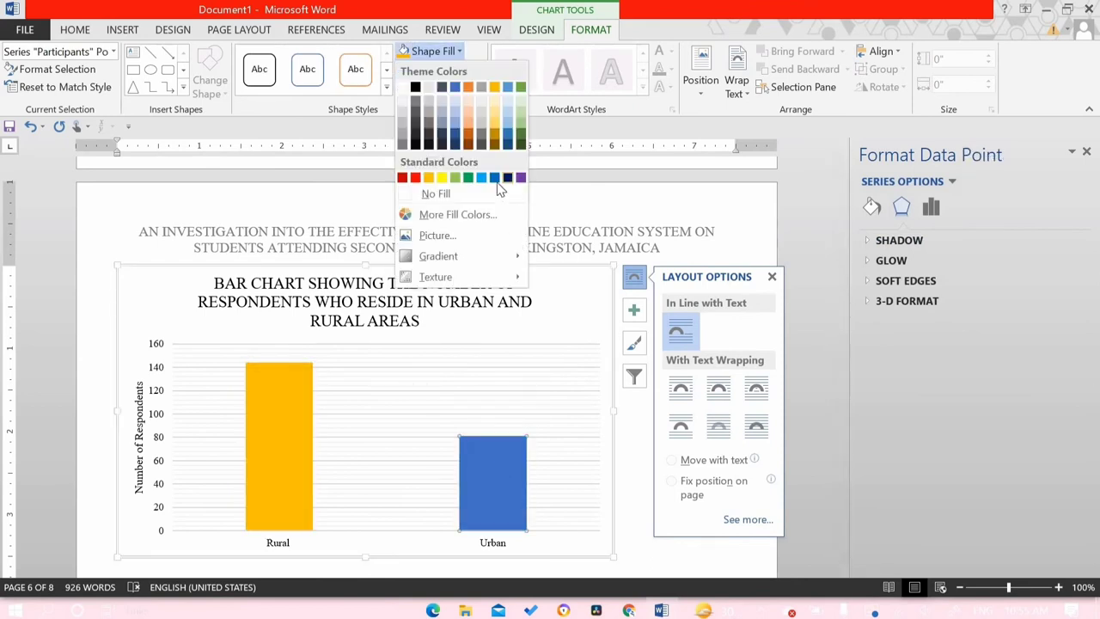
click(482, 178)
Add data labels showing 144 on the Rural bar and 81 on the Urban bar.
click(536, 29)
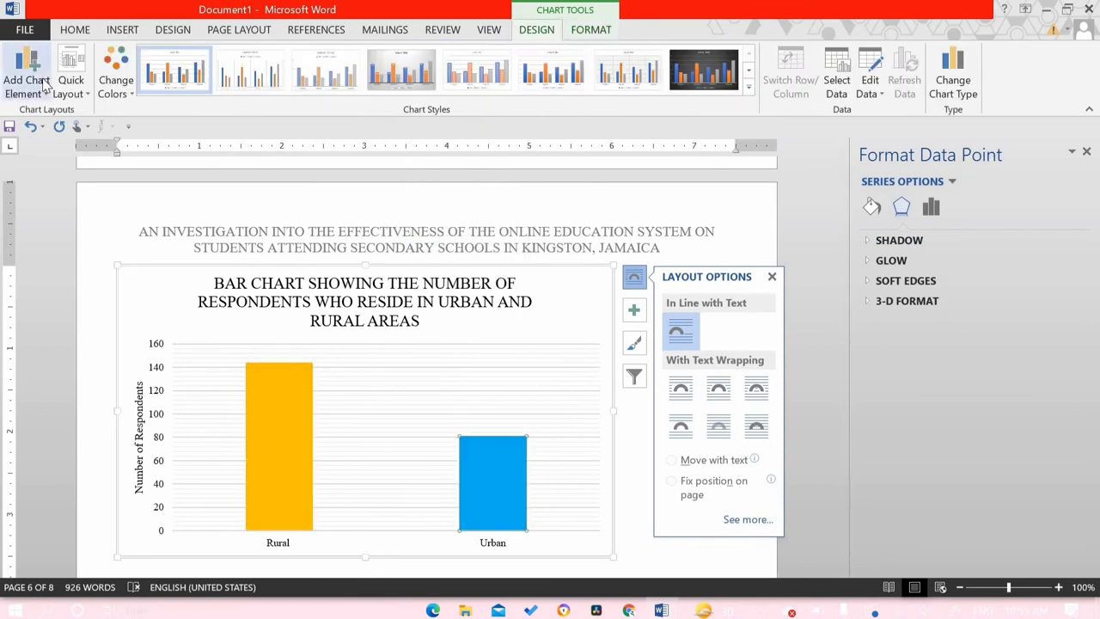
click(25, 79)
mouse_move(51, 174)
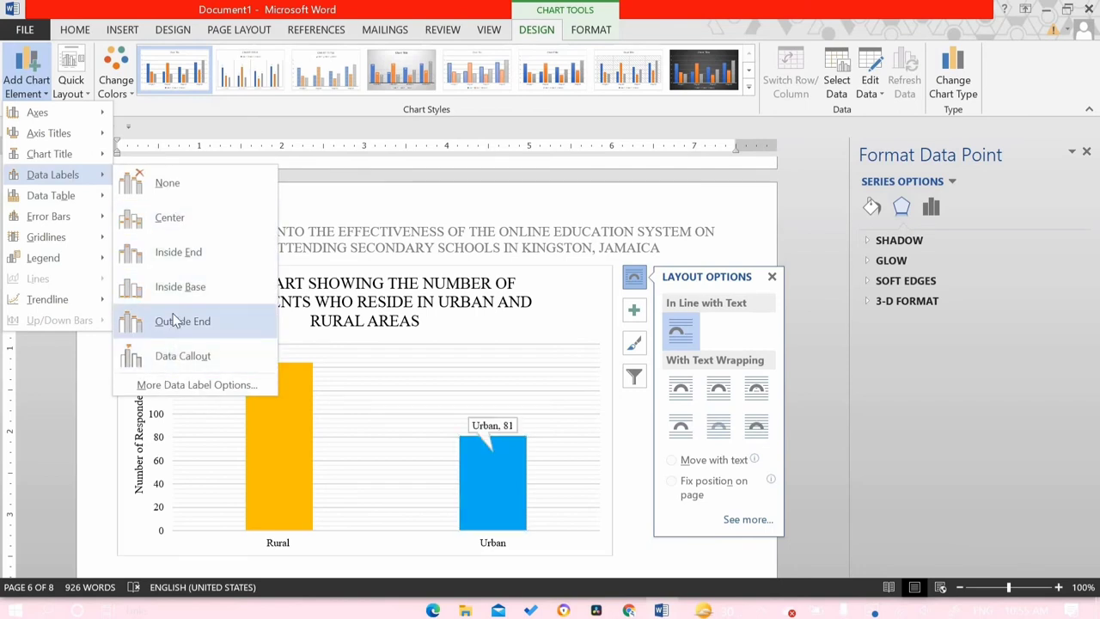
click(176, 252)
click(26, 79)
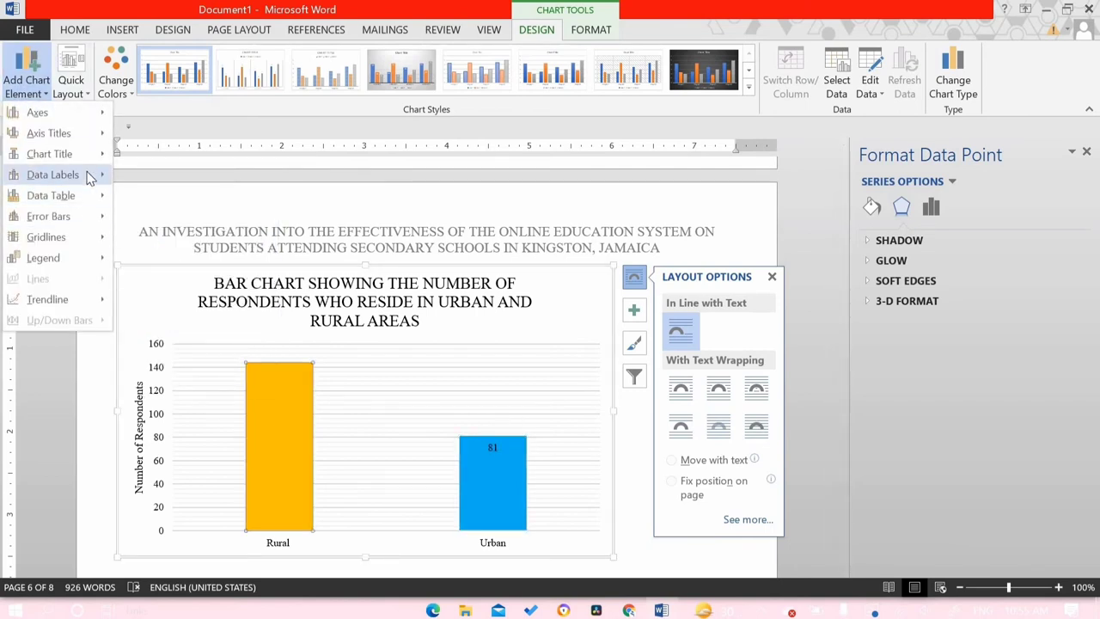
mouse_move(49, 175)
click(180, 251)
click(413, 418)
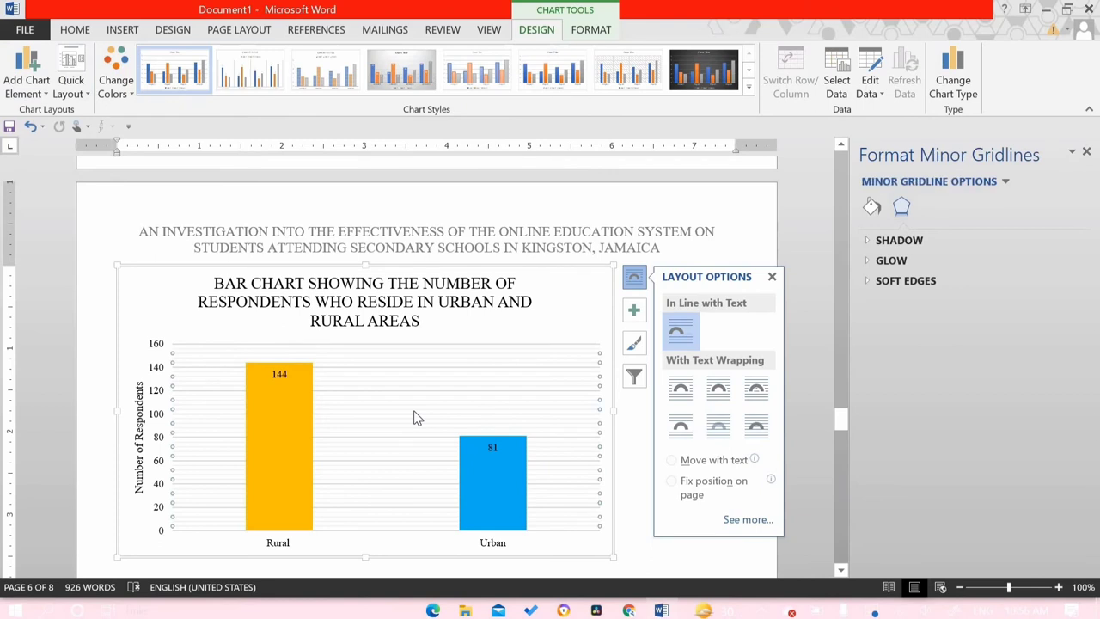
Add a horizontal axis title reading 'Area of Residence'.
click(25, 79)
mouse_move(49, 140)
click(176, 142)
click(382, 537)
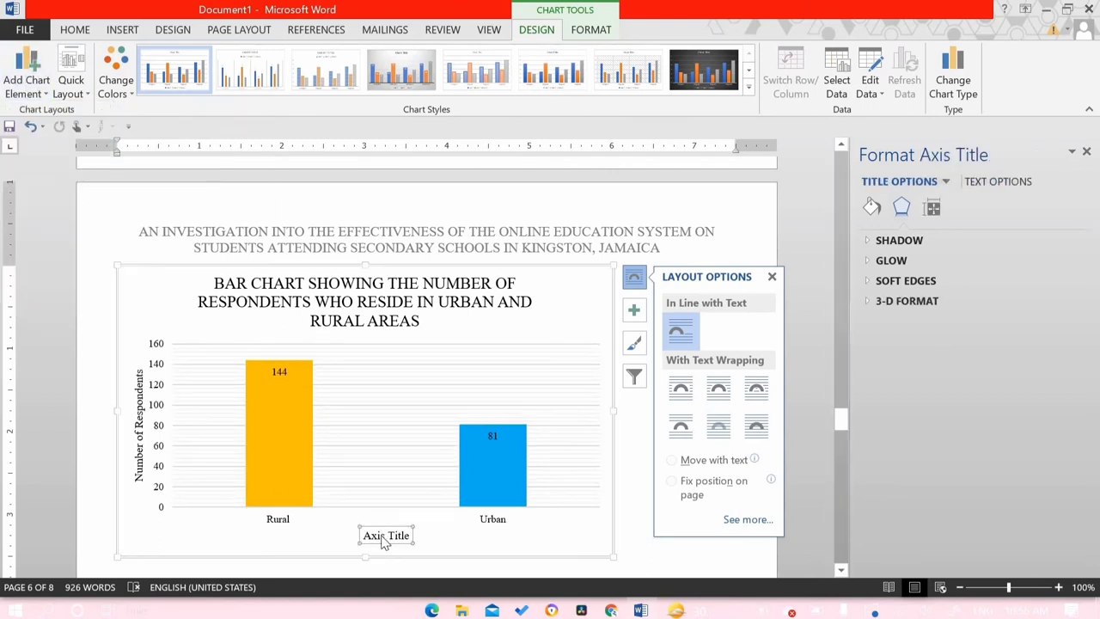
triple_click(383, 535)
text(Area of Residence)
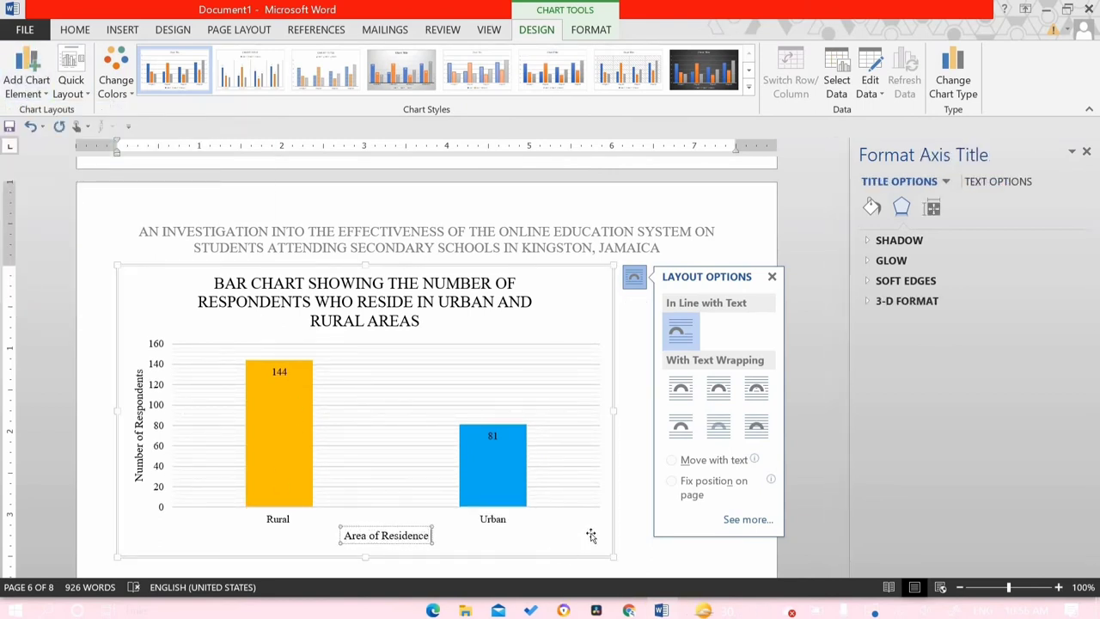
click(589, 532)
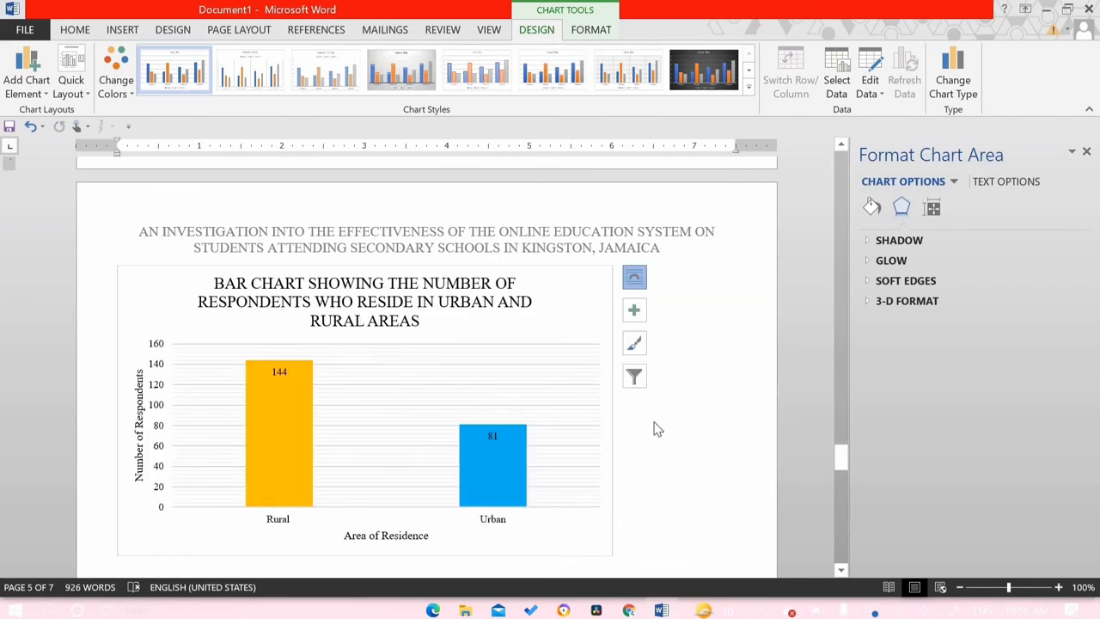
click(633, 277)
click(590, 29)
Centre the chart horizontally on the page.
click(701, 80)
click(705, 515)
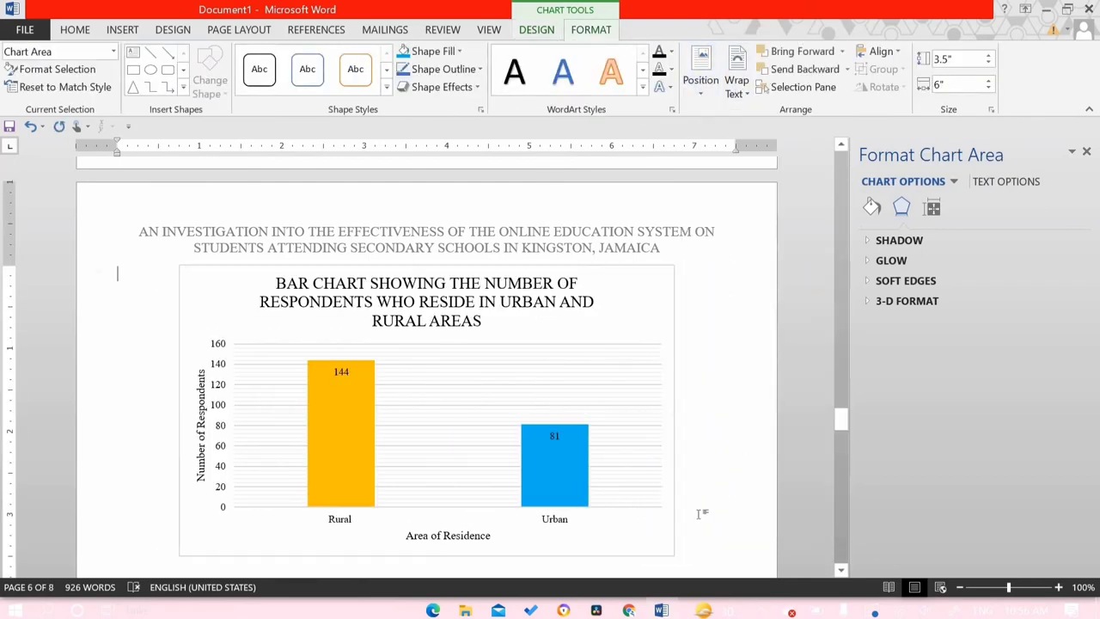
scroll(705, 520, up, 5)
scroll(687, 411, up, 10)
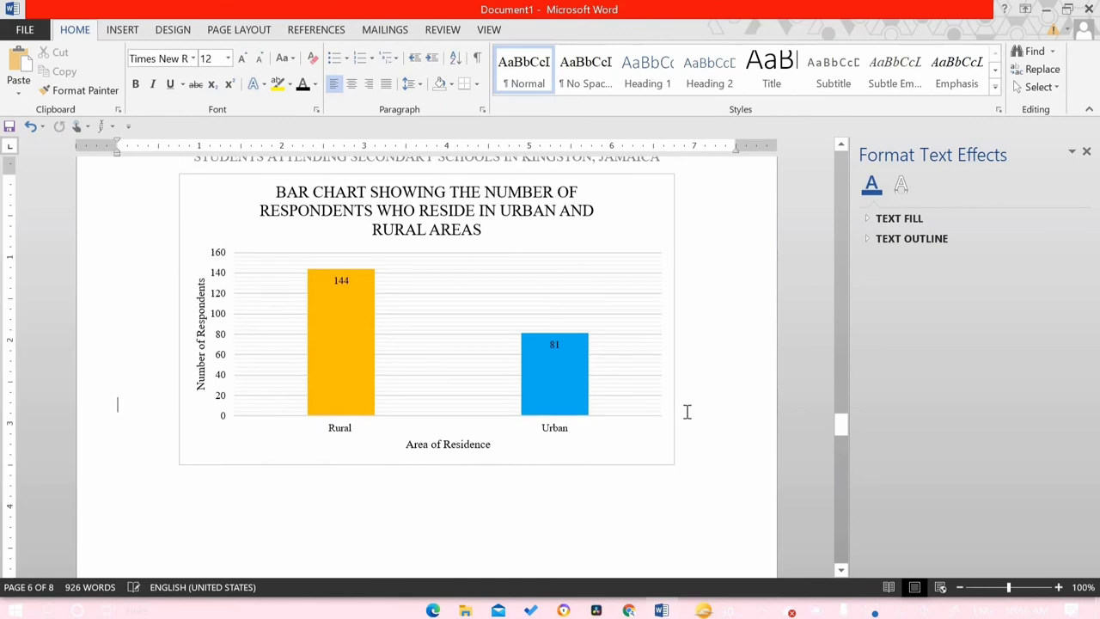
Type a centred caption with bold 'Figure 1.' stating most respondents lived in rural rather than urban areas.
key(Return)
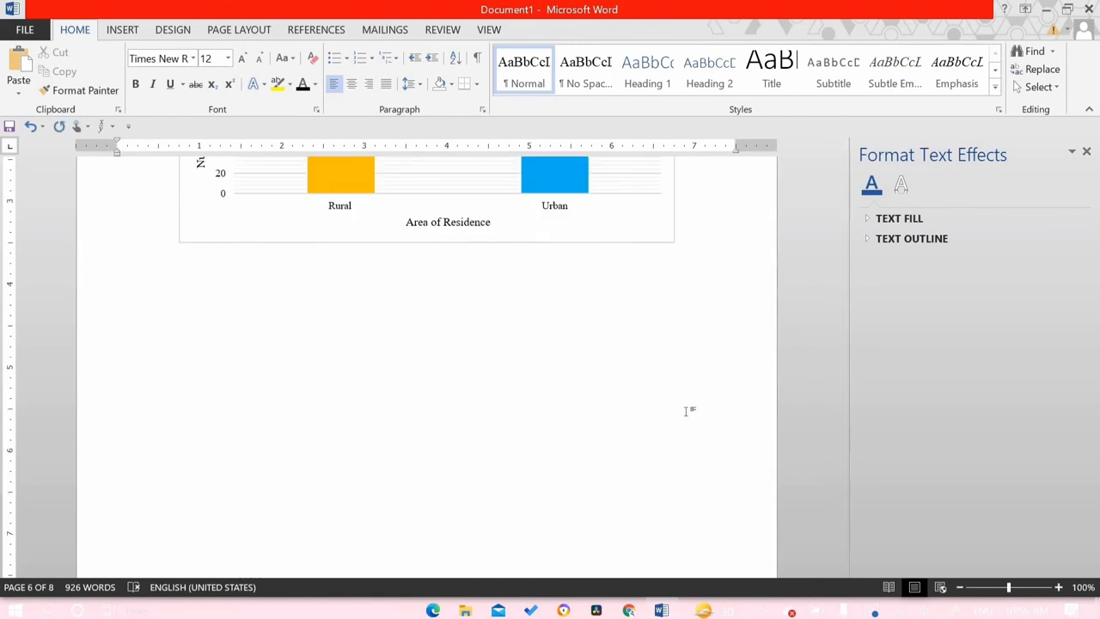
key(ctrl+b)
text(Figure 1.)
key(ctrl+b)
text(shows that the majority)
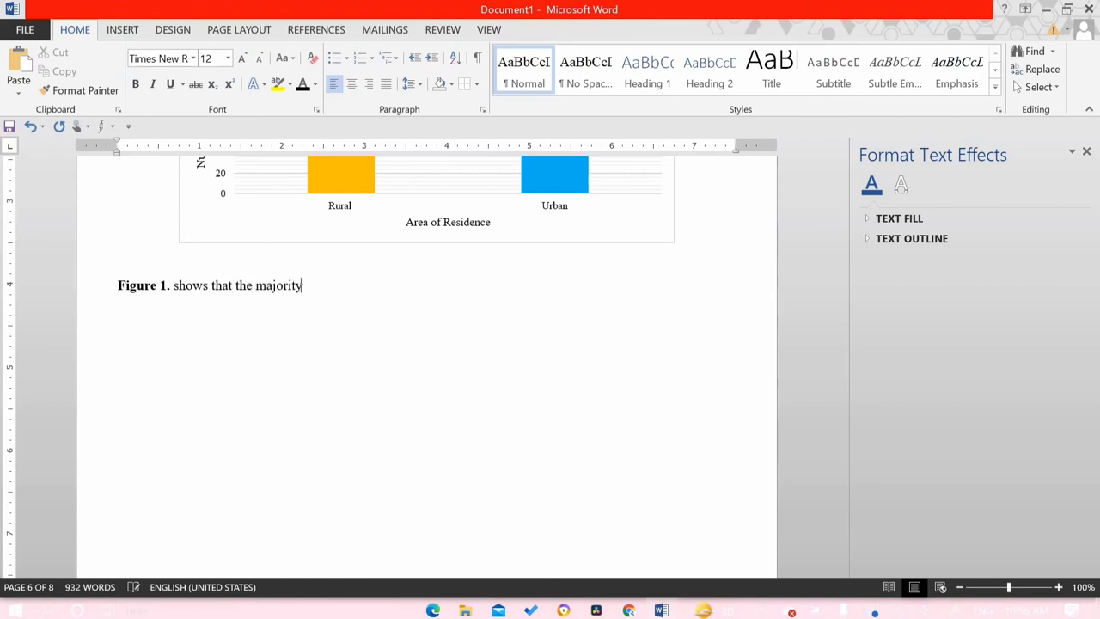
text( of the respondents live in rural areas. This isi)
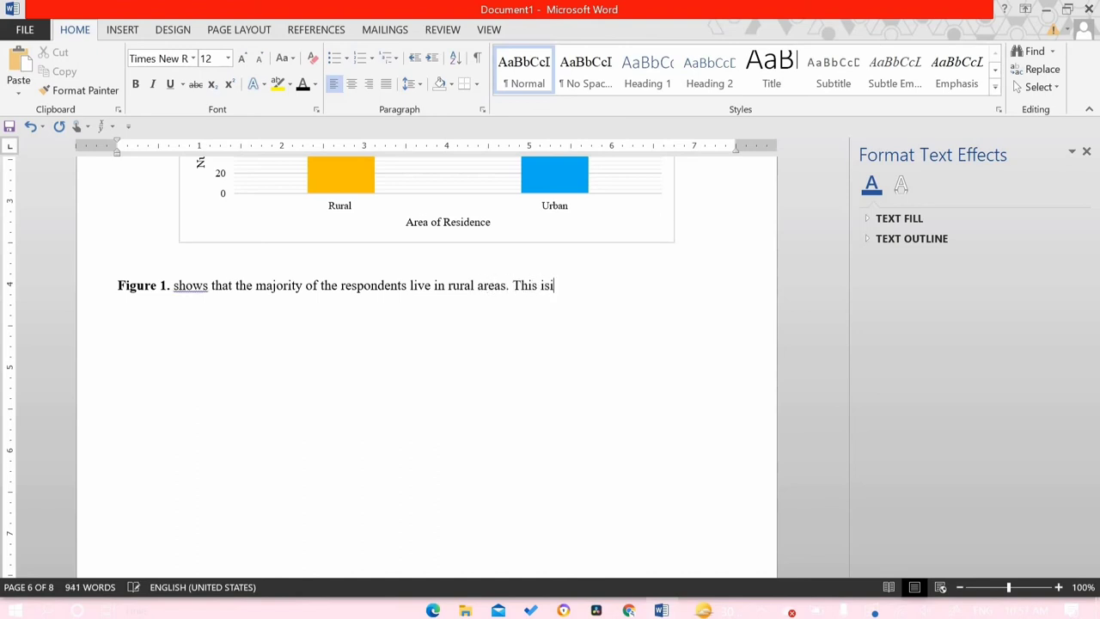
key(BackSpace)
text(represented by 144 participants)
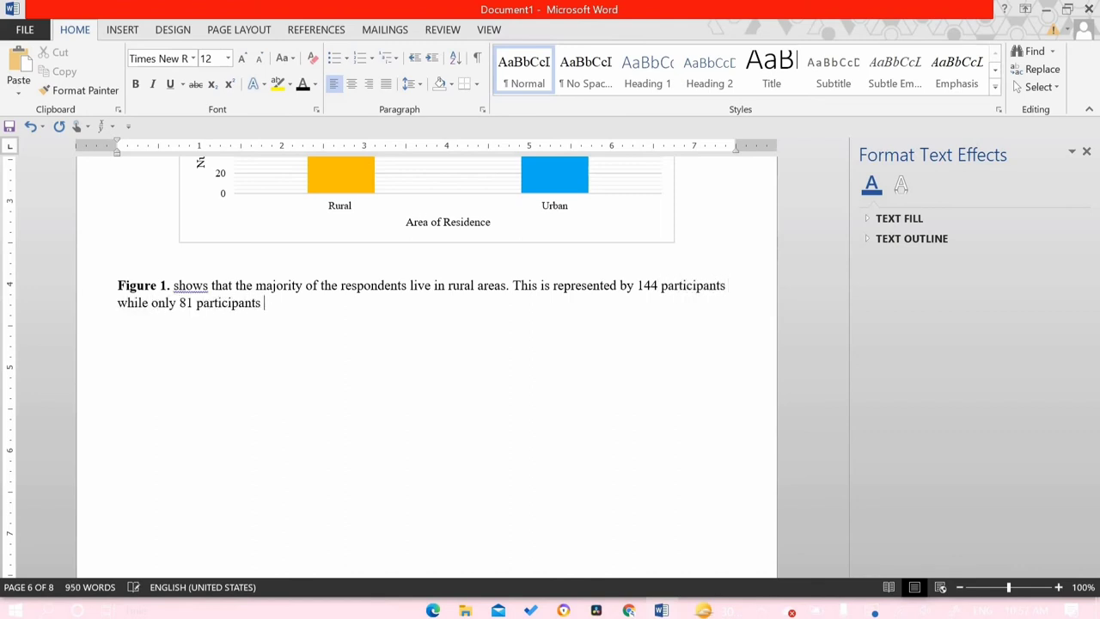
text(lived)
key(ctrl+BackSpace)
key(ctrl+BackSpace)
text(urban area)
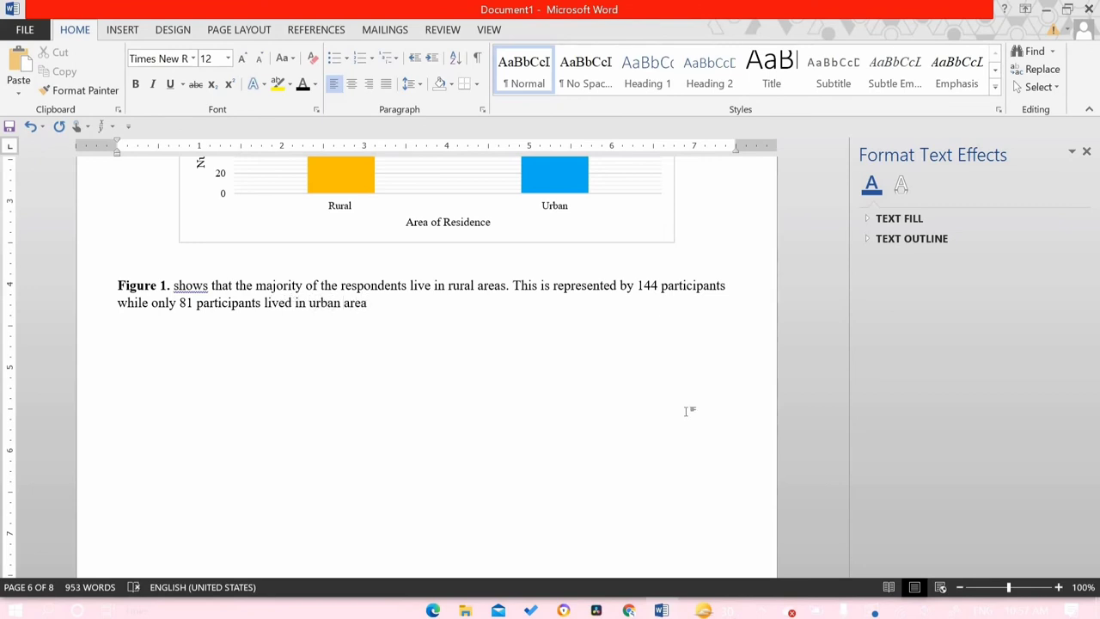
key(ctrl+e)
text(s.)
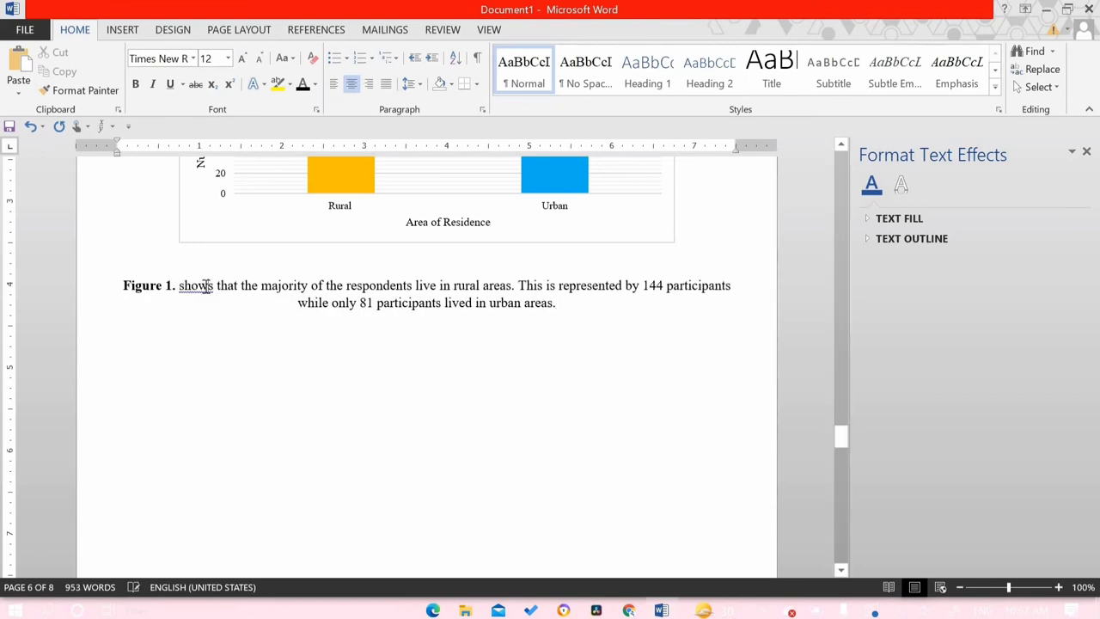
Ignore the spelling flag on 'shows' and start a new left-aligned paragraph.
right_click(205, 287)
click(245, 327)
key(Return)
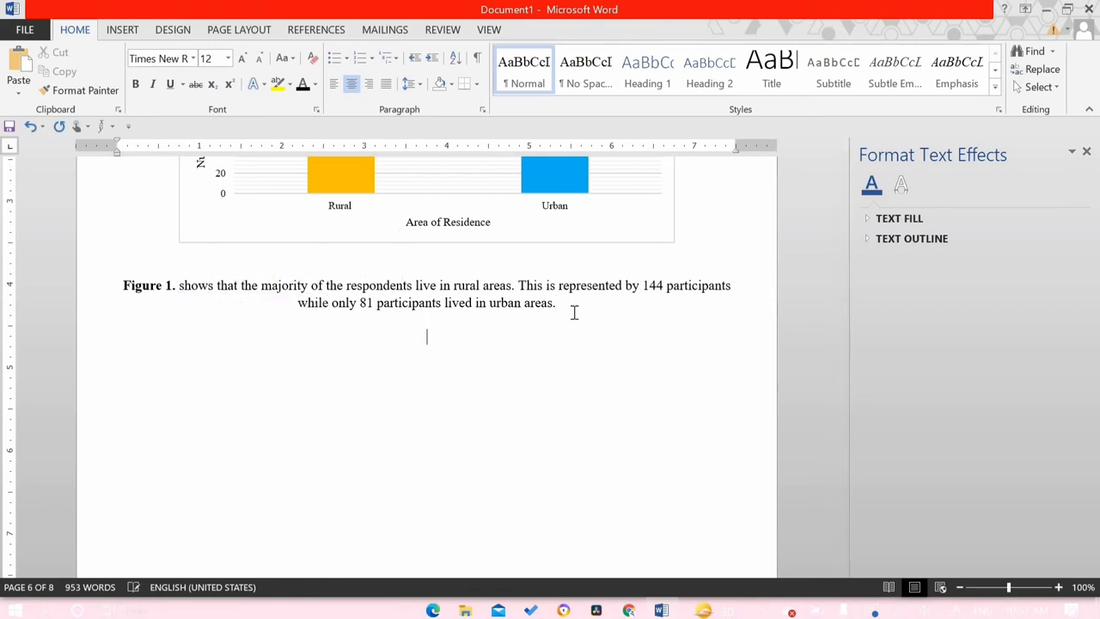
key(ctrl+l)
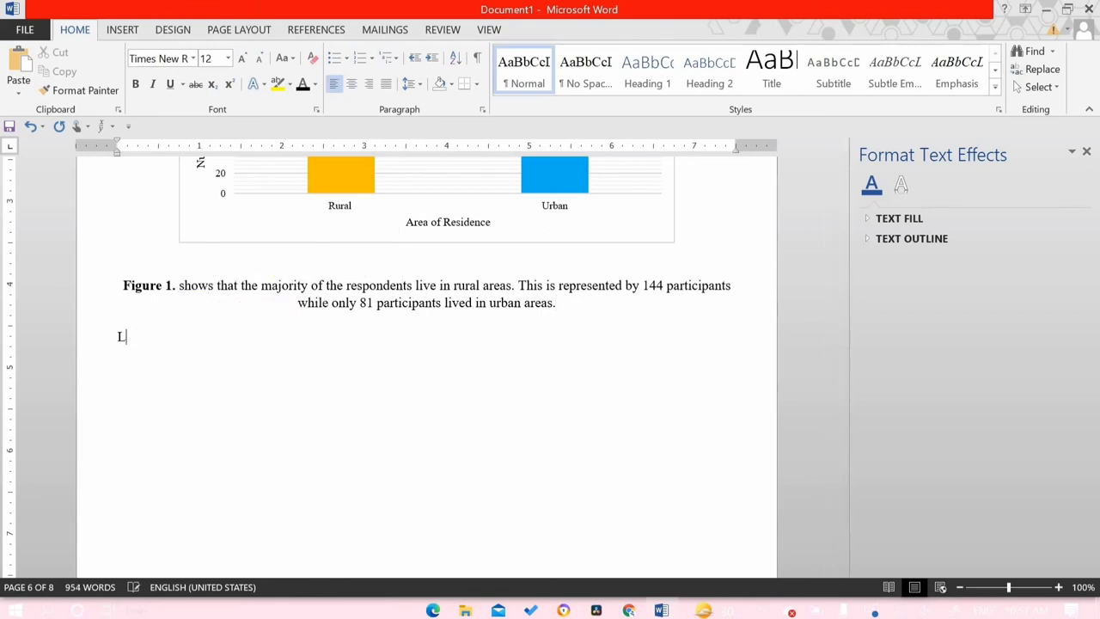
Type the sentence 'Other acceptable graphs/diagrammatic representations are' and add a line below it.
text(Other acceptable graphs are:)
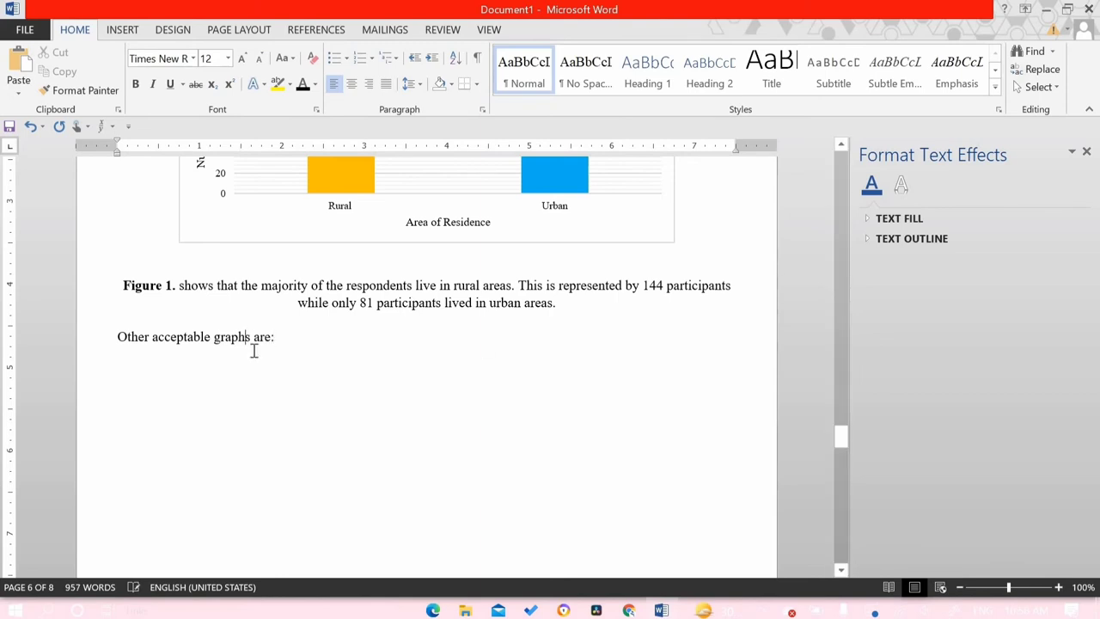
click(253, 350)
text(/diagrammatic repre)
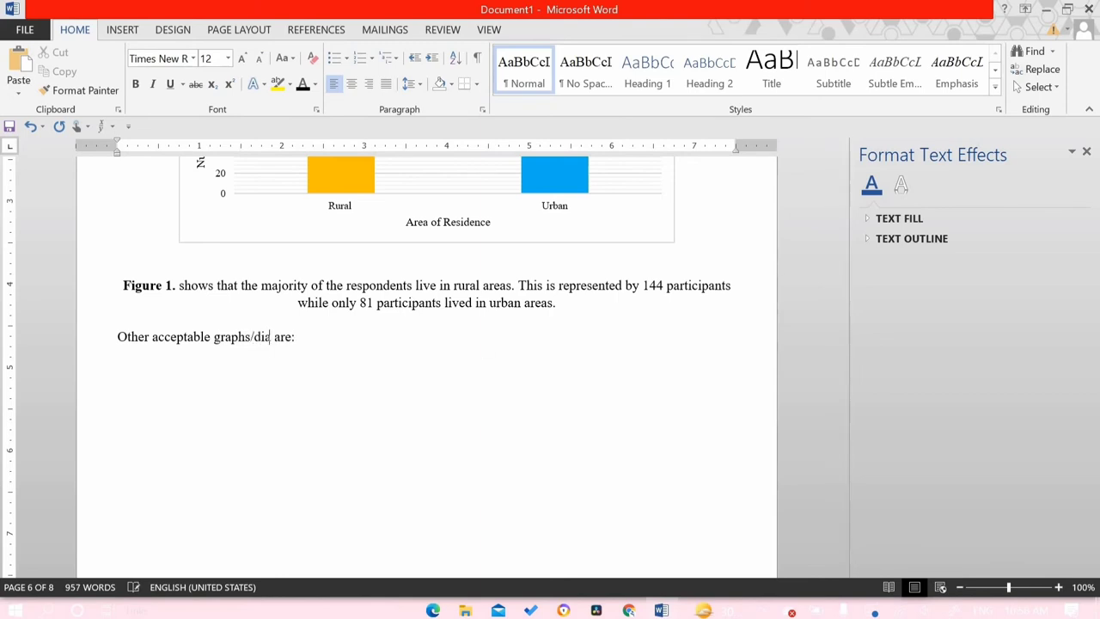
text(sentations)
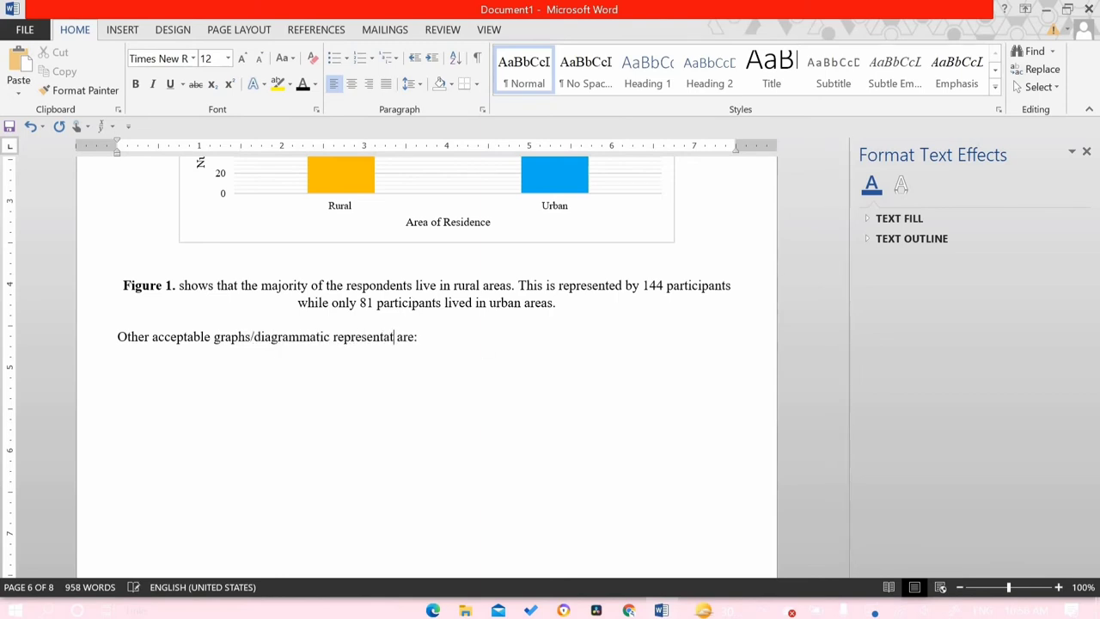
scroll(110, 165, up, 10)
key(End)
key(Return)
Add a bulleted list of Tables, Line graphs and Pie charts.
click(335, 58)
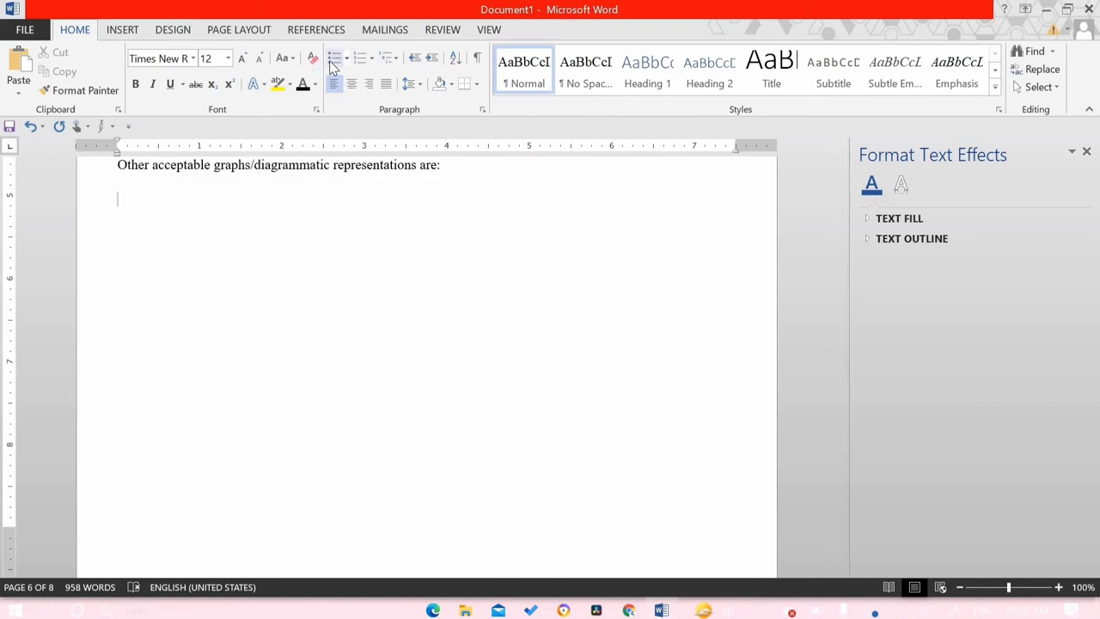
scroll(331, 193, up, 5)
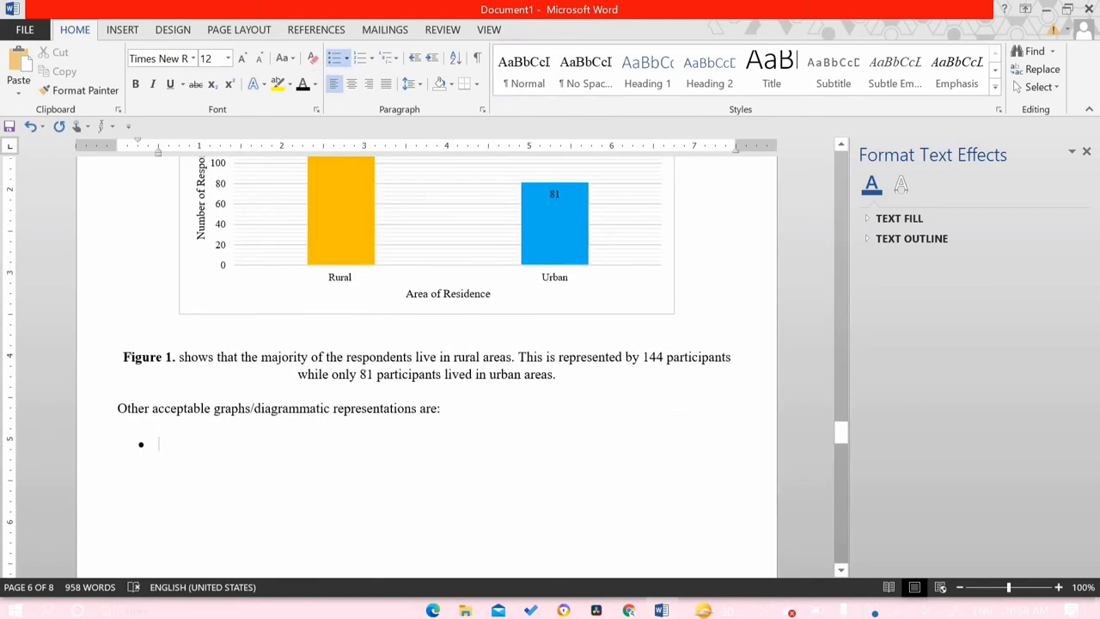
text(Tables)
key(Return)
text(Line graphs)
key(Return)
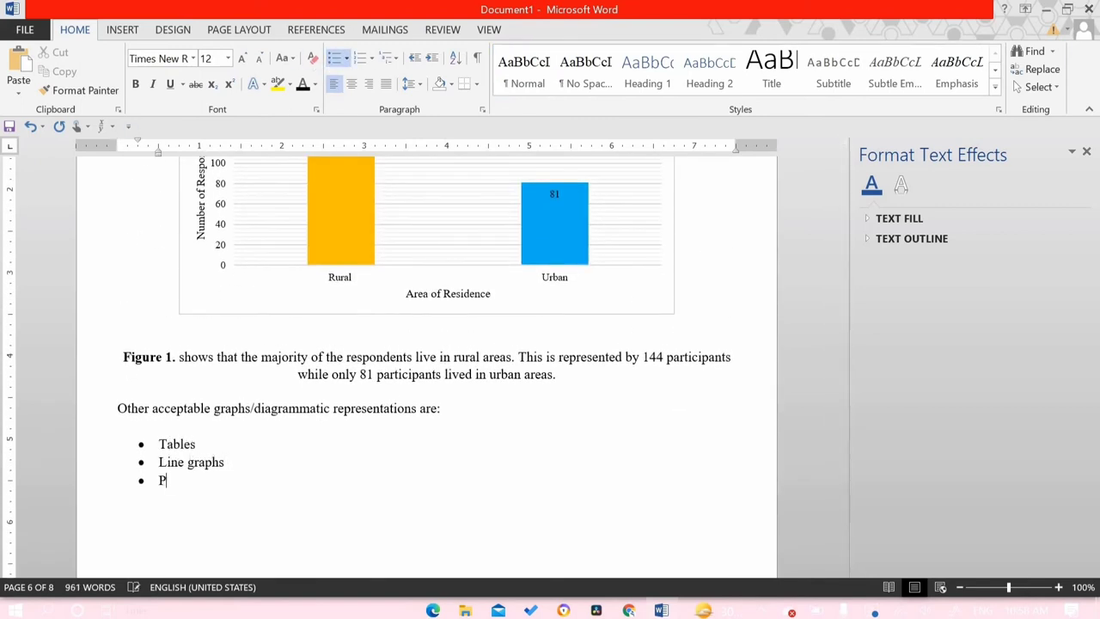
text(Pie charts)
key(Return)
key(Return)
Add a Quotations bullet and correct 'reprenting' to 'representing'.
text(O)
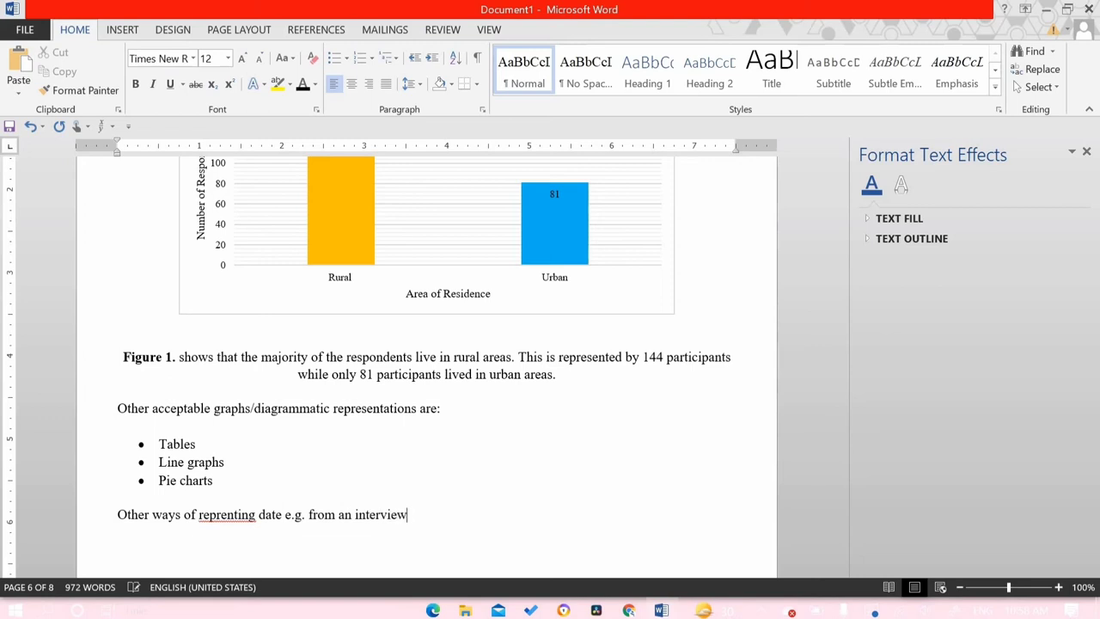
click(335, 59)
text(Quotations)
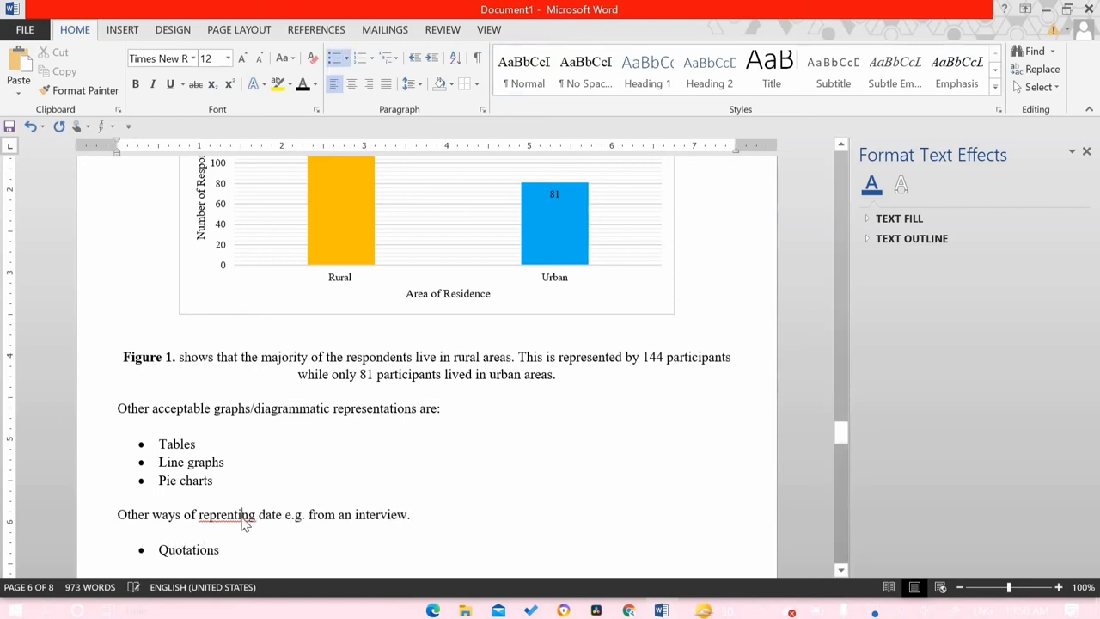
right_click(243, 515)
click(307, 423)
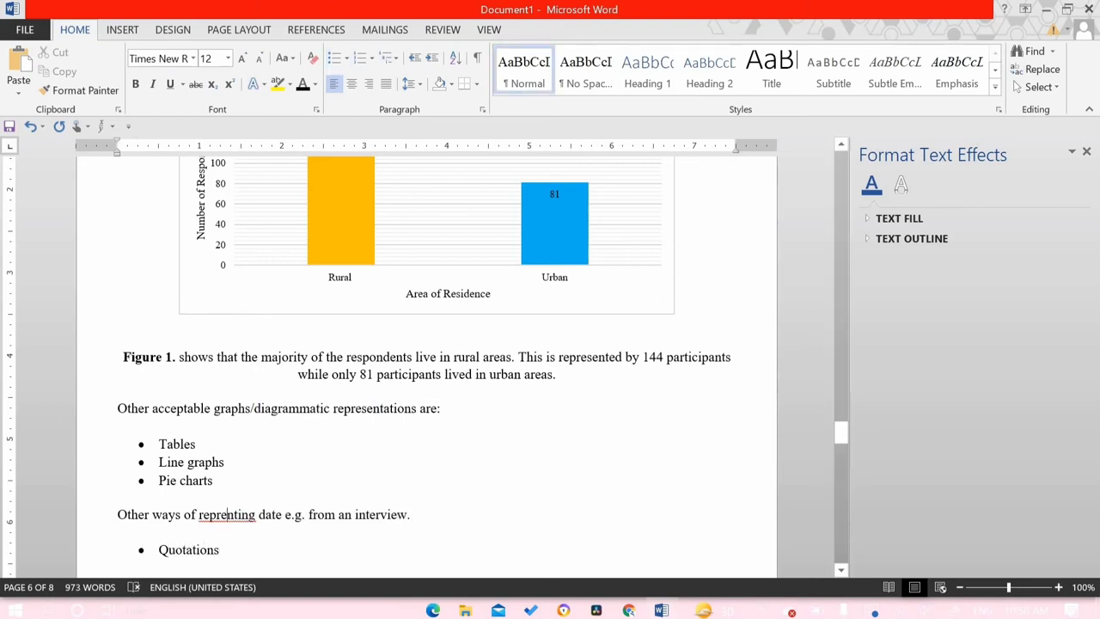
key(ctrl+End)
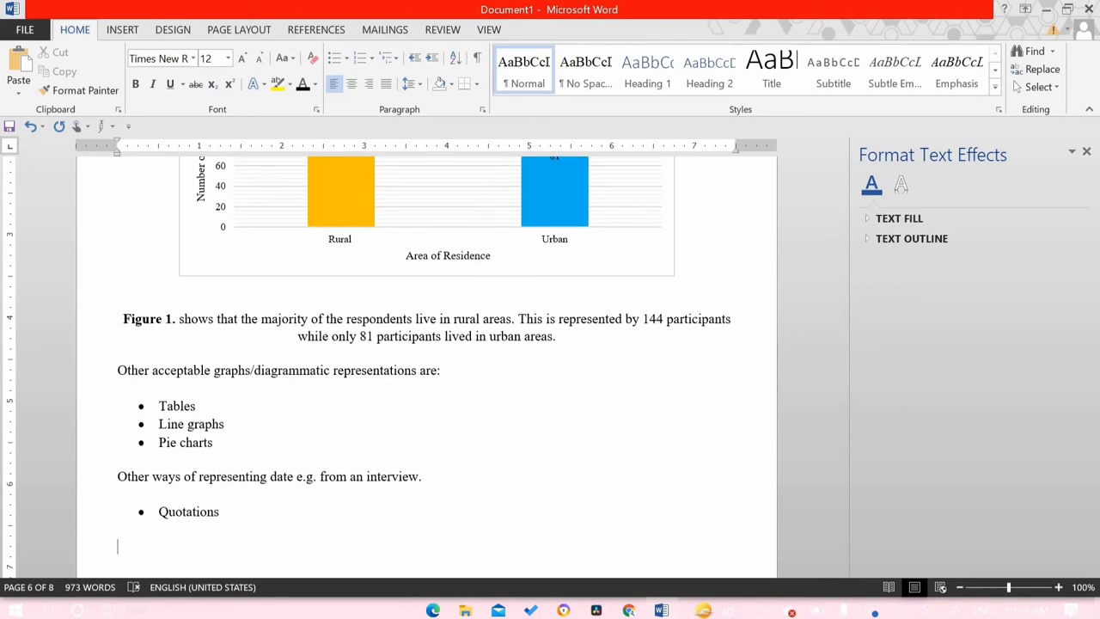
Type a bold, italic, underlined 'Interview Question:' label followed by the plain question text.
scroll(265, 550, down, 1)
key(ctrl+i)
key(ctrl+b)
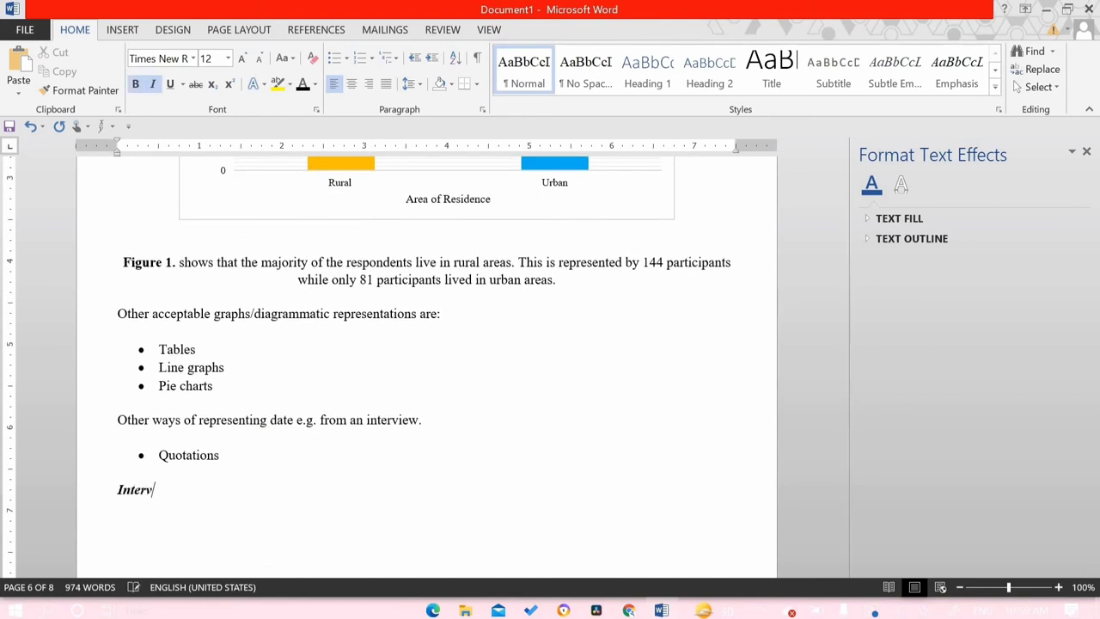
key(ctrl+u)
text(Intervie)
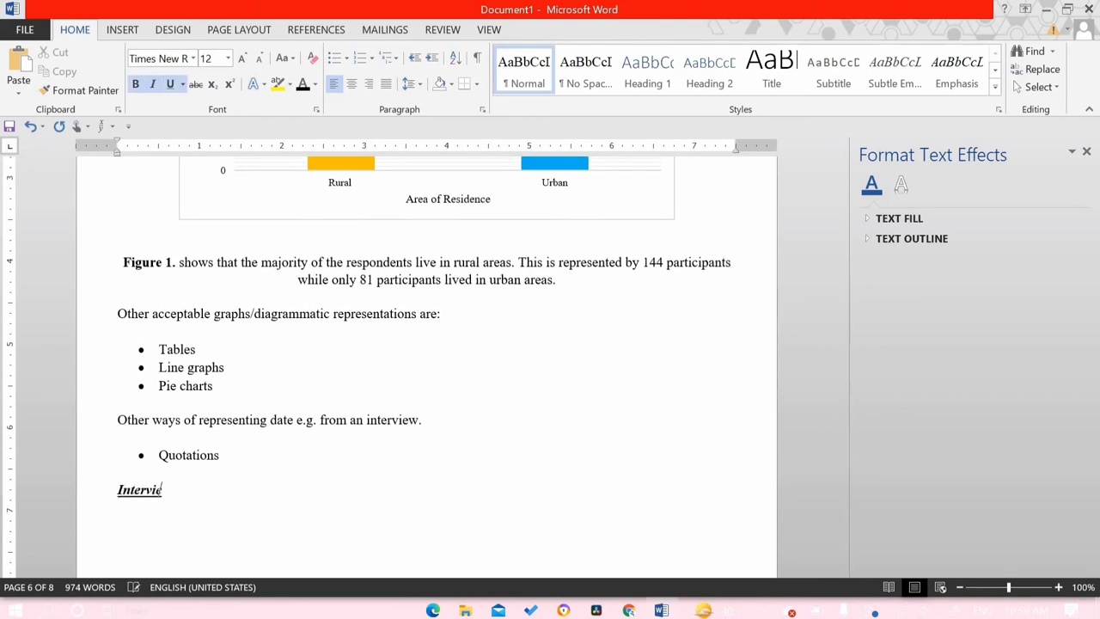
text(w Question:)
key(ctrl+b)
key(ctrl+i)
key(ctrl+u)
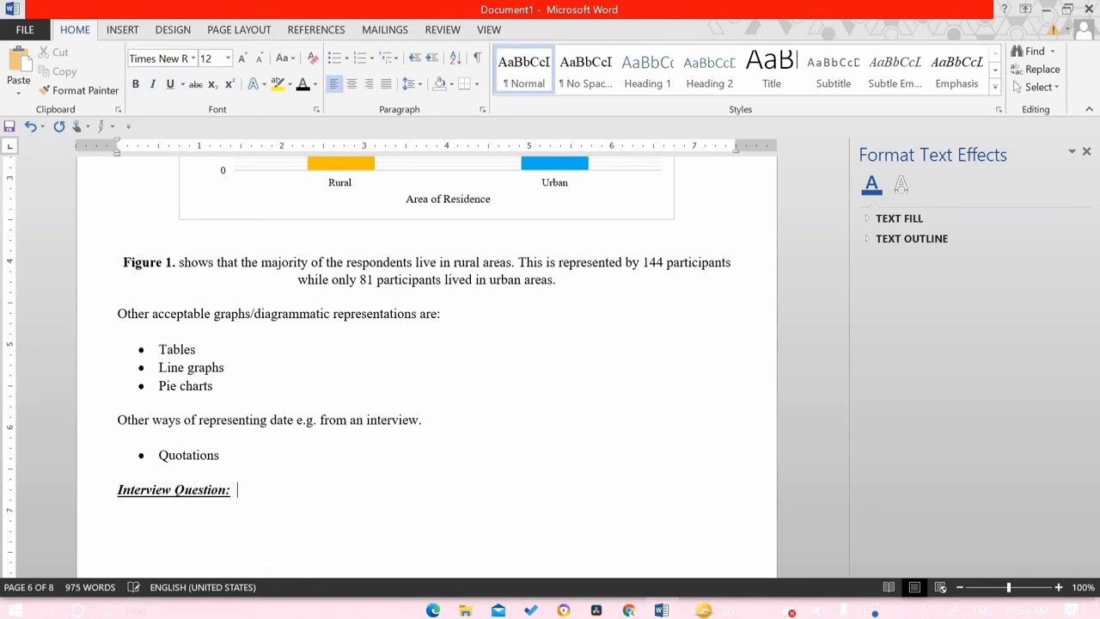
text(How can online education be made most effective?)
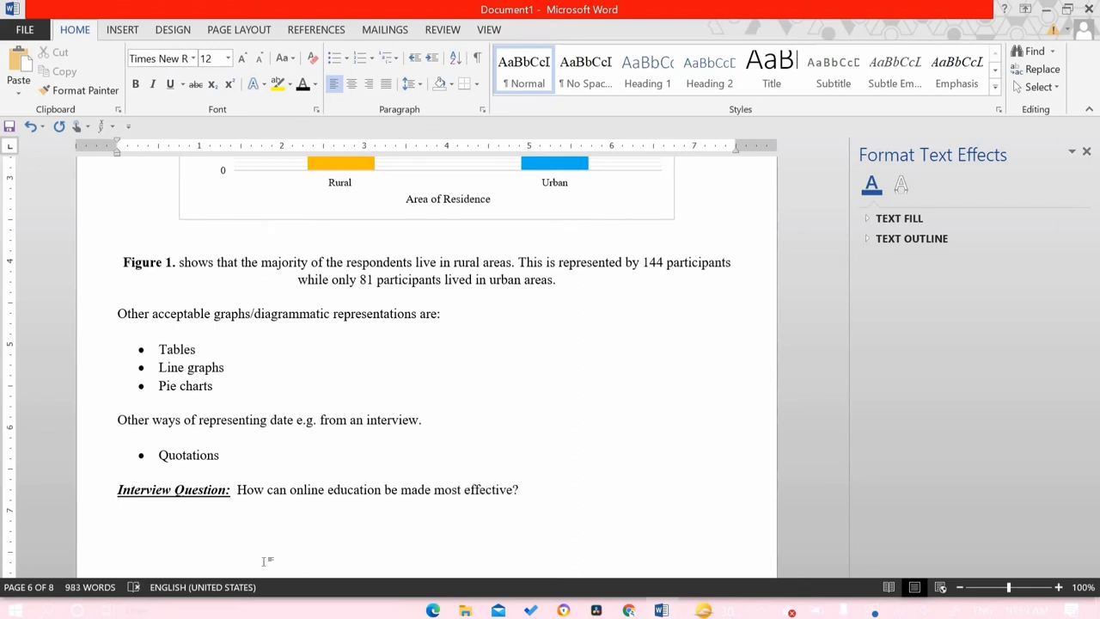
Add the centred 16 pt quotation about interactive teaching methods improving online education.
key(ctrl+e)
click(243, 59)
click(243, 58)
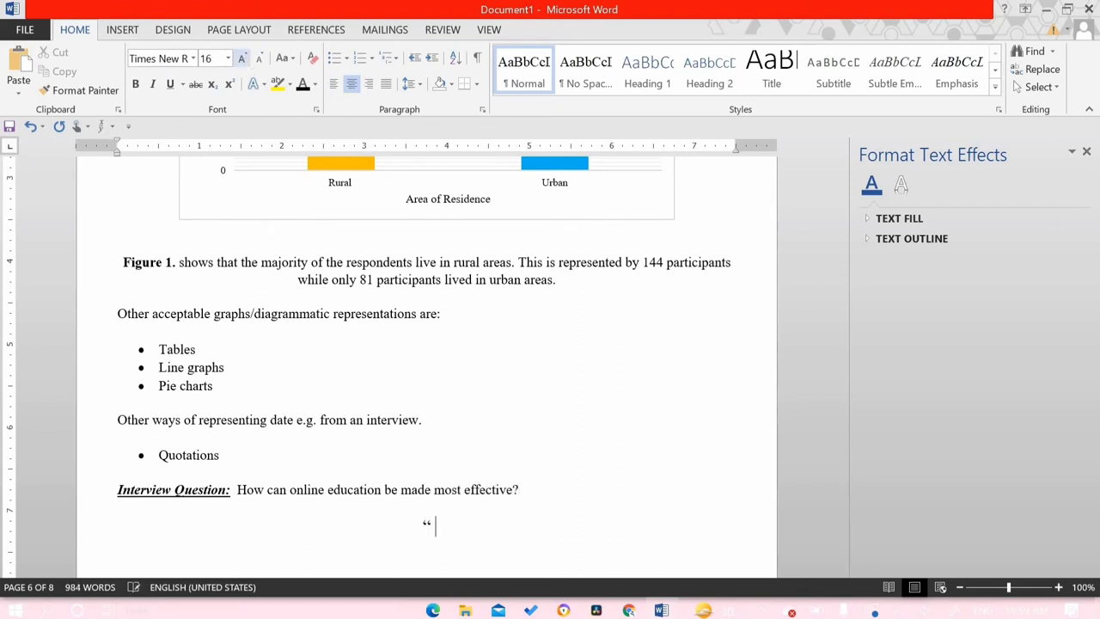
text(I believe through the use o)
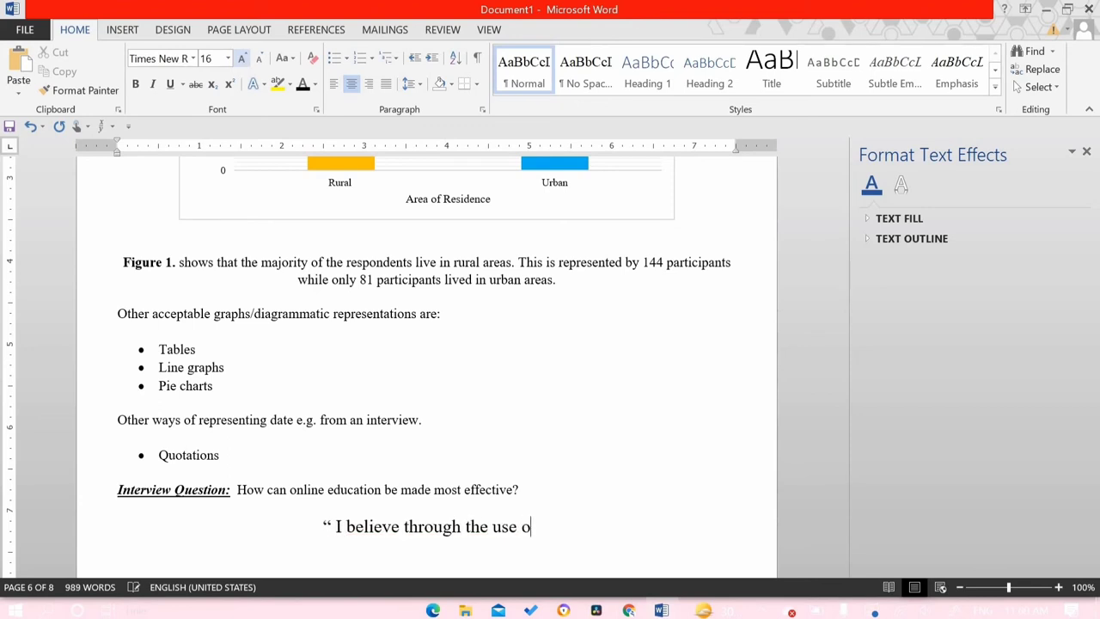
text(f more interactive teaching )
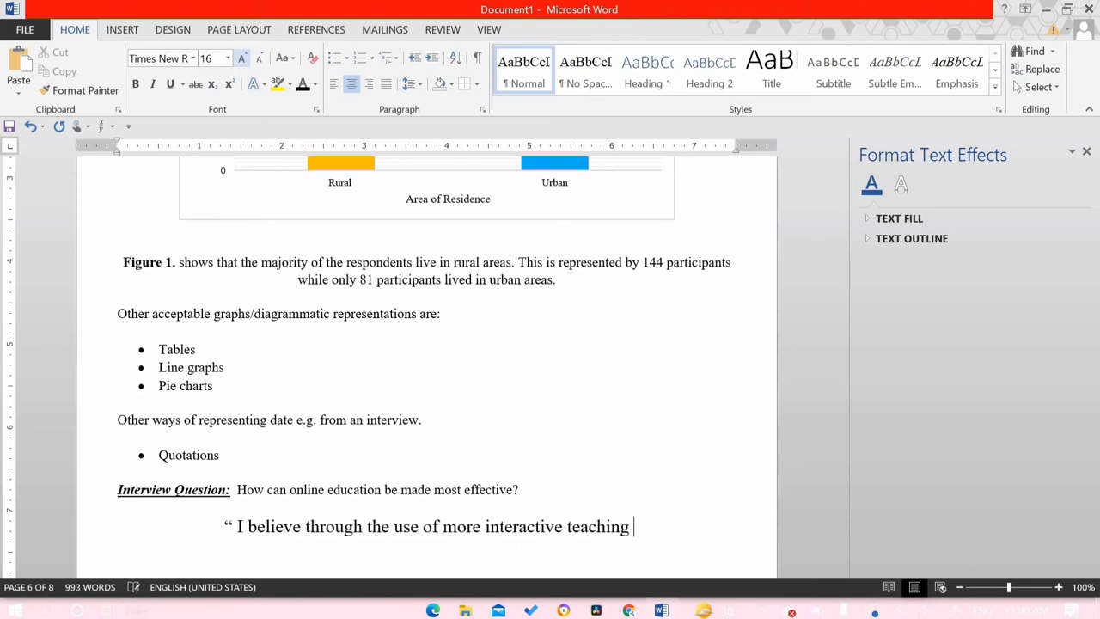
text(methods, online e)
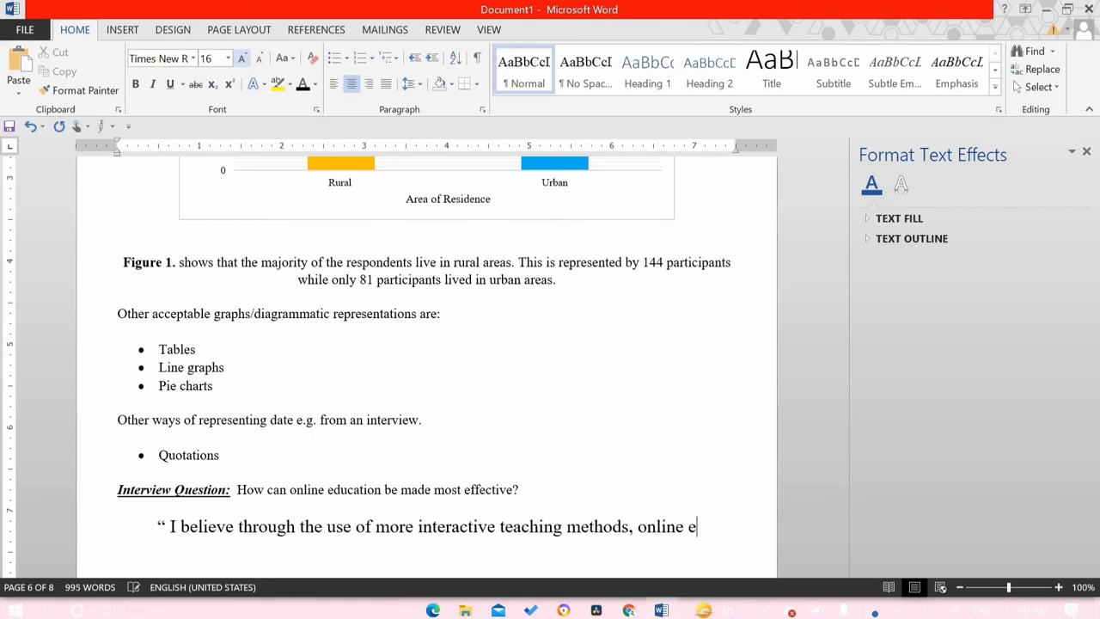
text(ducation can be ma)
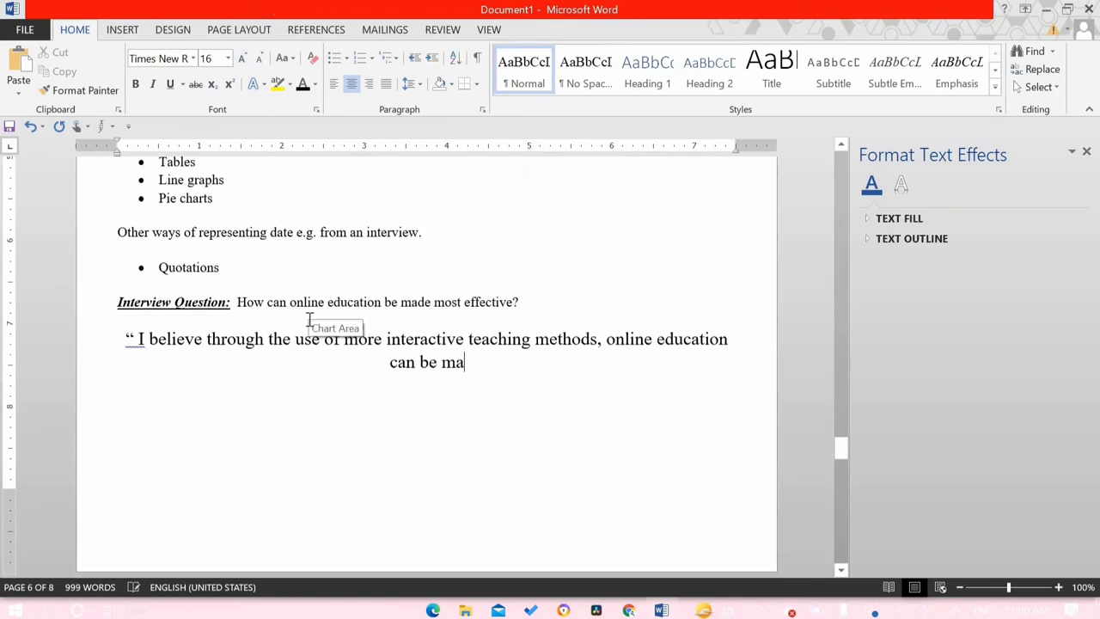
text(de more effecti)
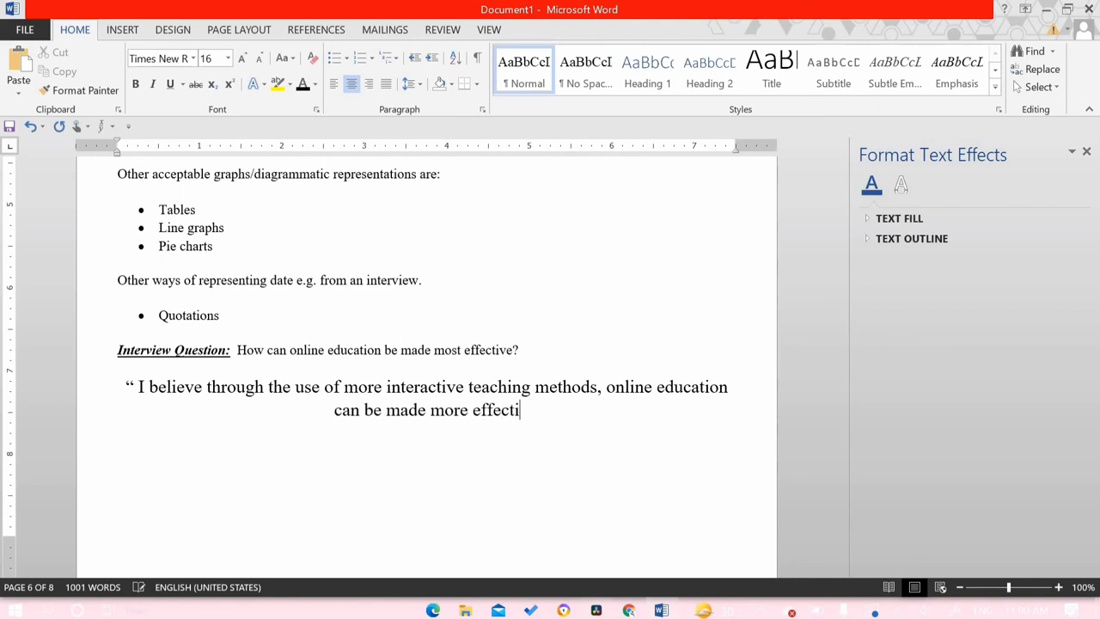
text(ve")
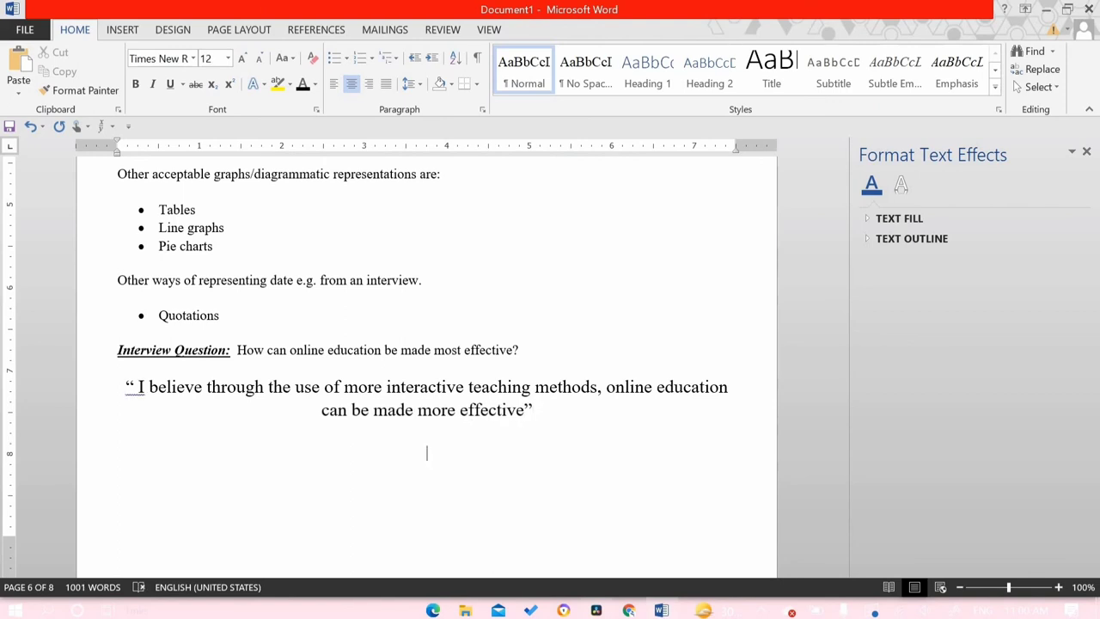
Write a left-aligned analysis paragraph summarising the Kingston physics teacher's interview answer.
key(ctrl+l)
text(Based on the interview conduc)
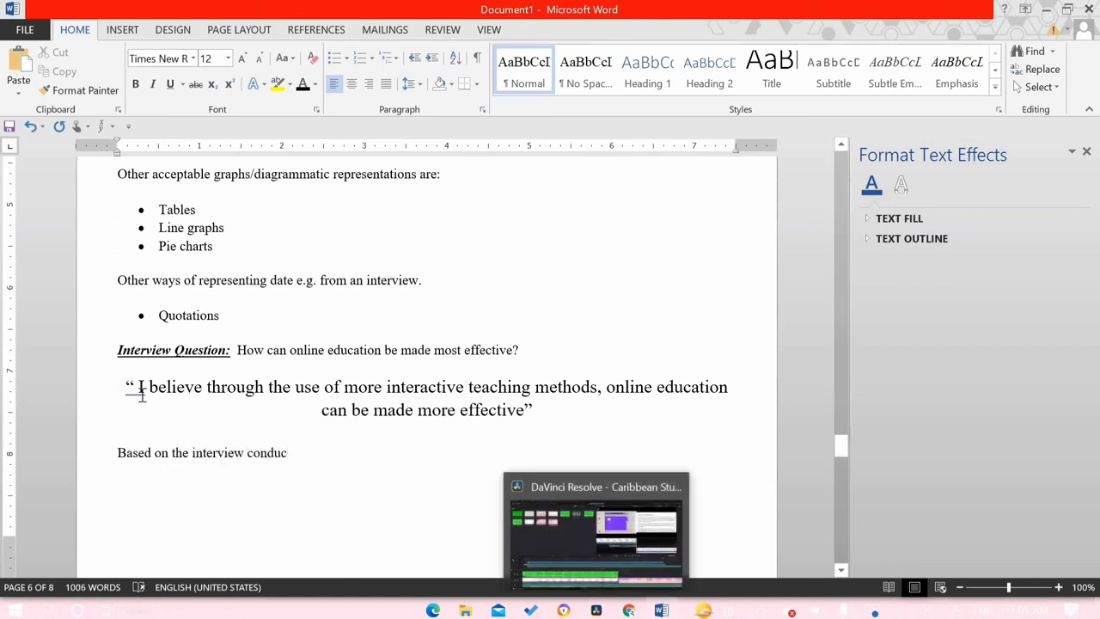
scroll(302, 417, down, 1)
text(ted)
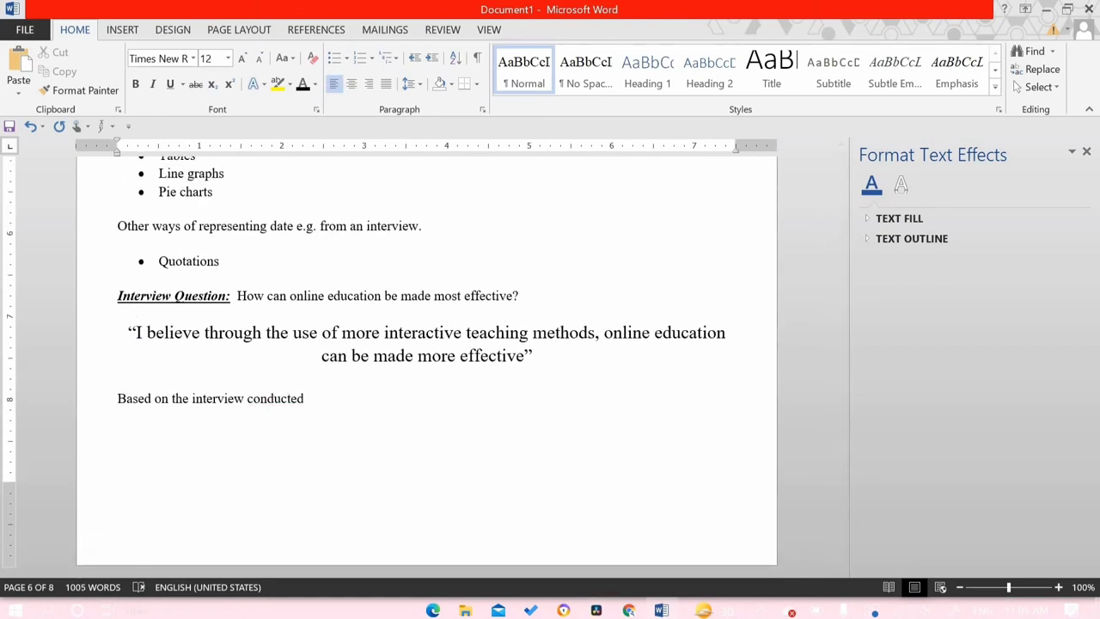
text( with a teacher of)
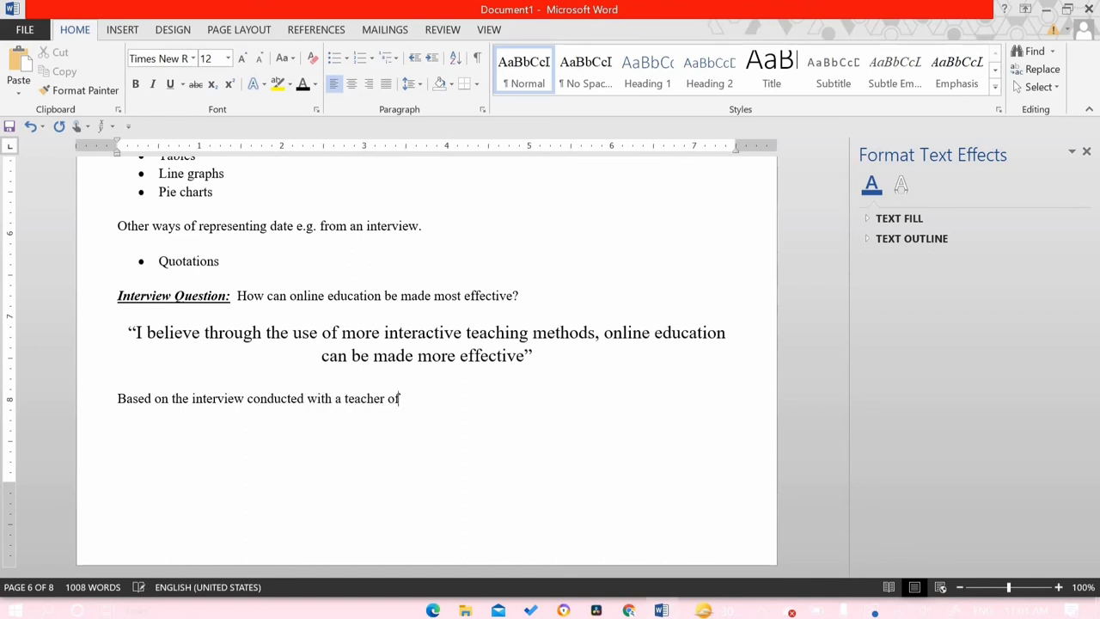
text( physics at a secondary s)
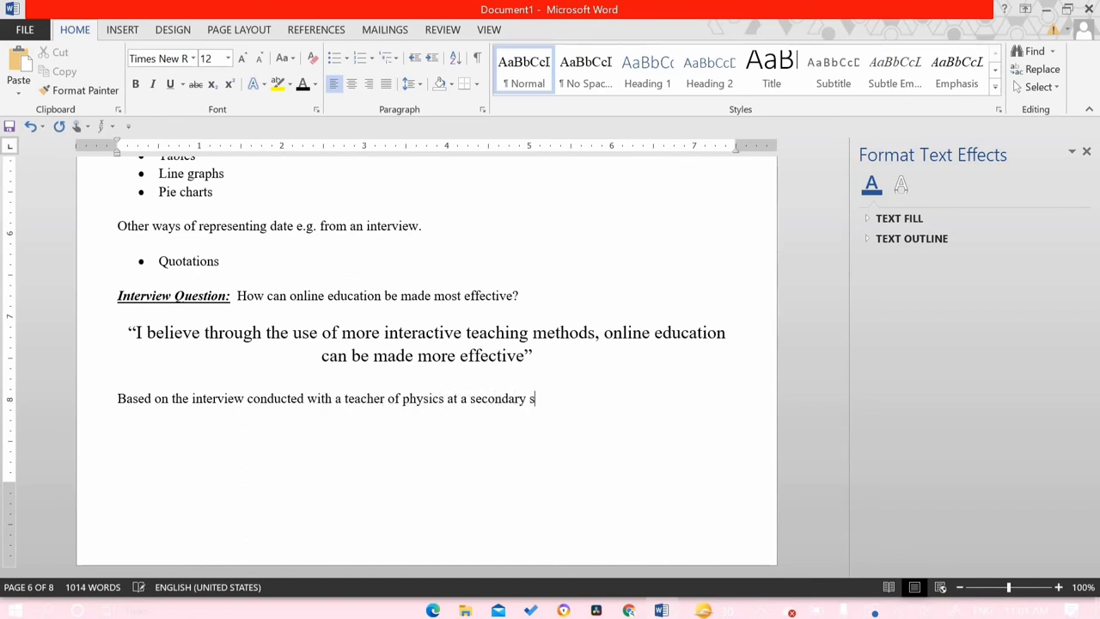
text(chool in Kingsto)
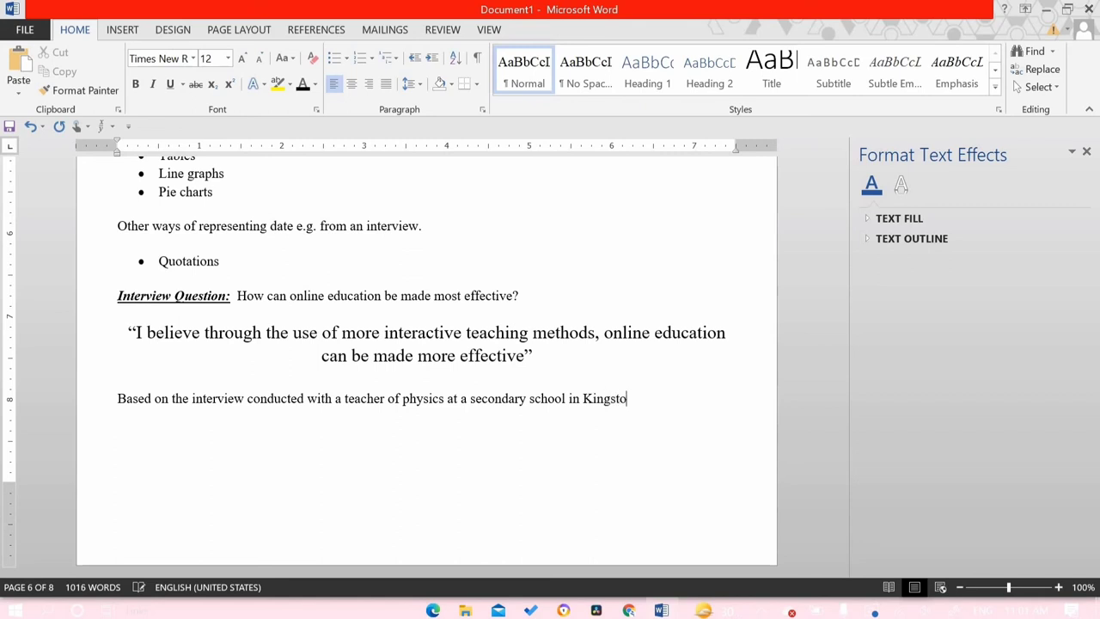
text(n, Jamaica, the)
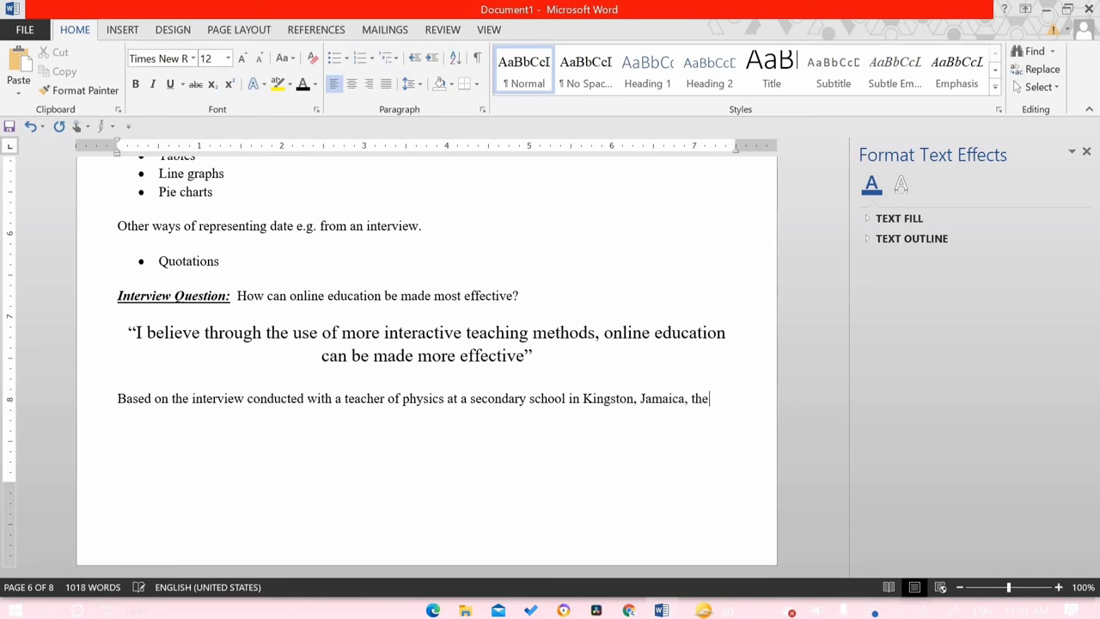
text( participant stated that online educati)
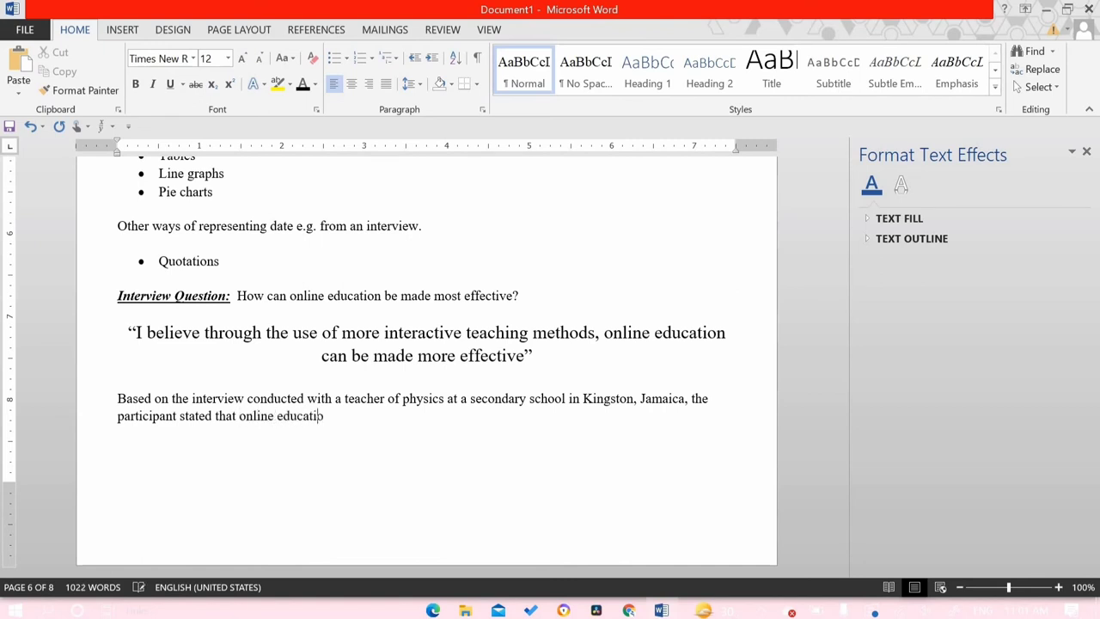
text(on can be made most effective)
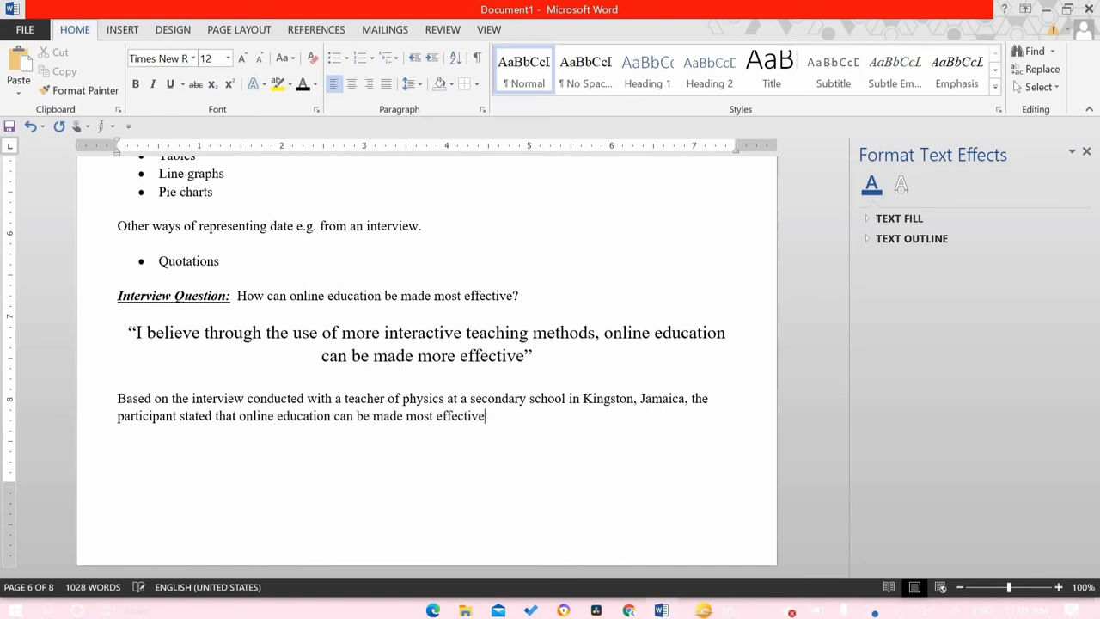
text( by providing)
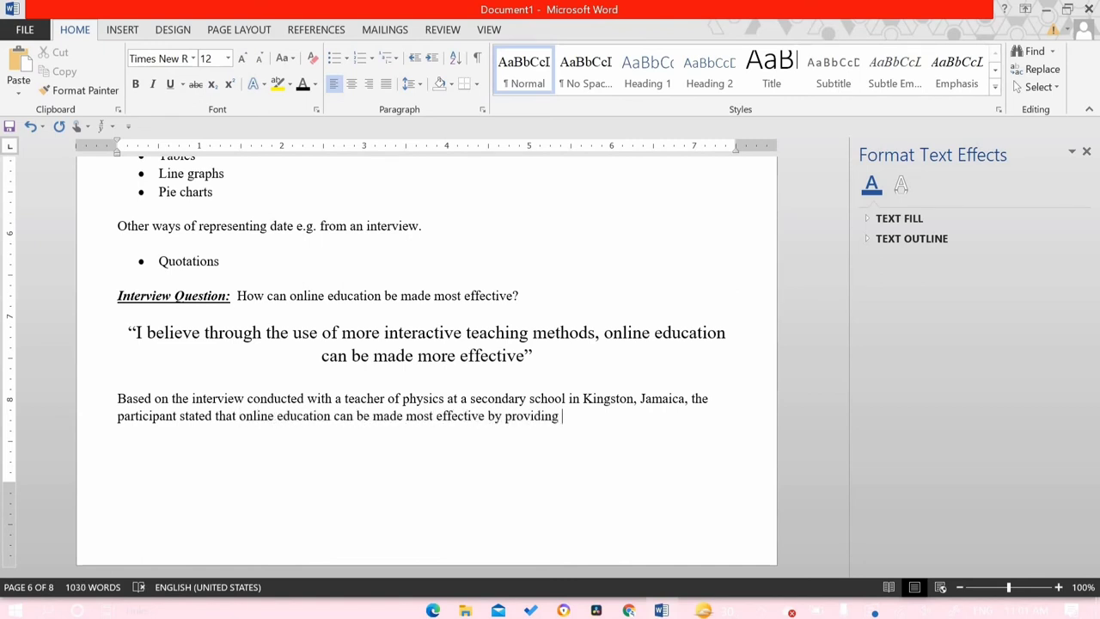
text( engaging ways )
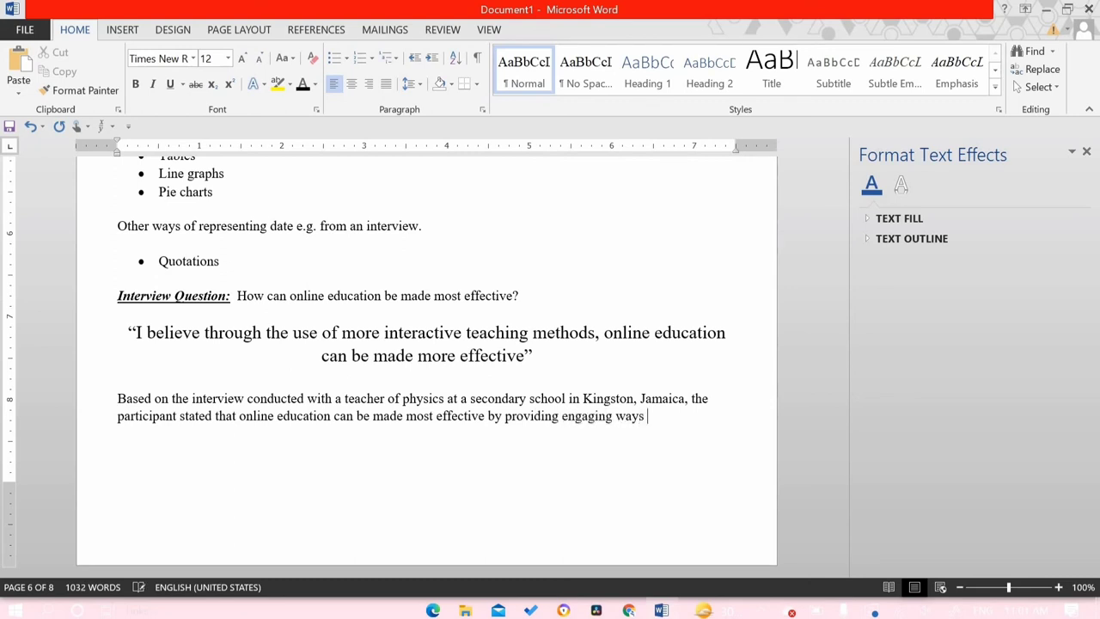
text(of delivering contenct)
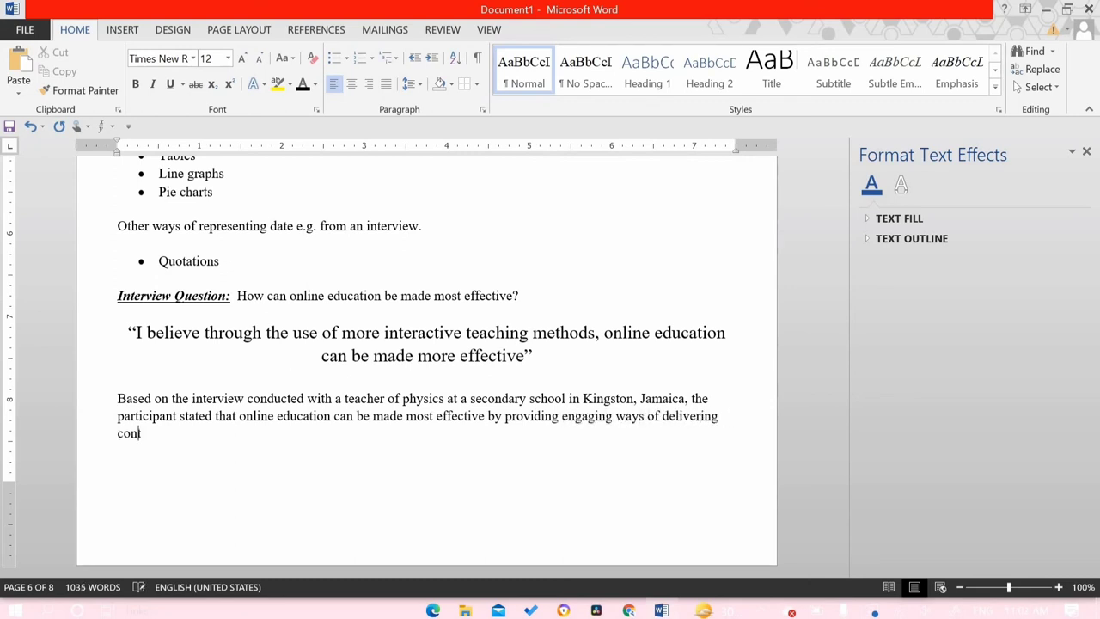
key(BackSpace)
key(BackSpace)
key(BackSpace)
text(t and ensurin)
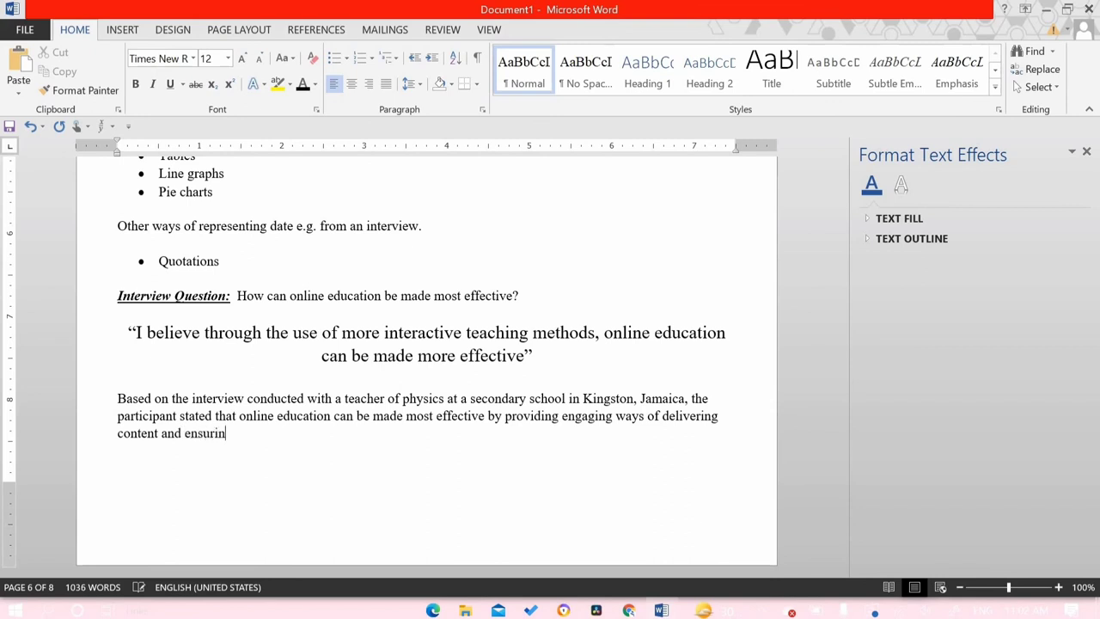
text(g that every child has a)
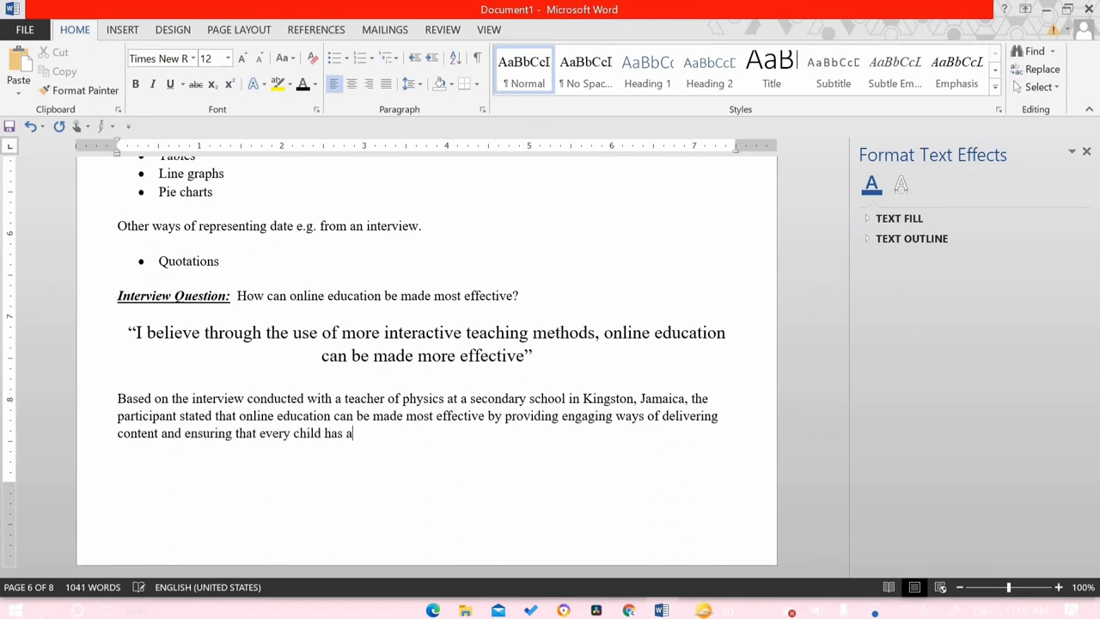
text(ccess to the necessary)
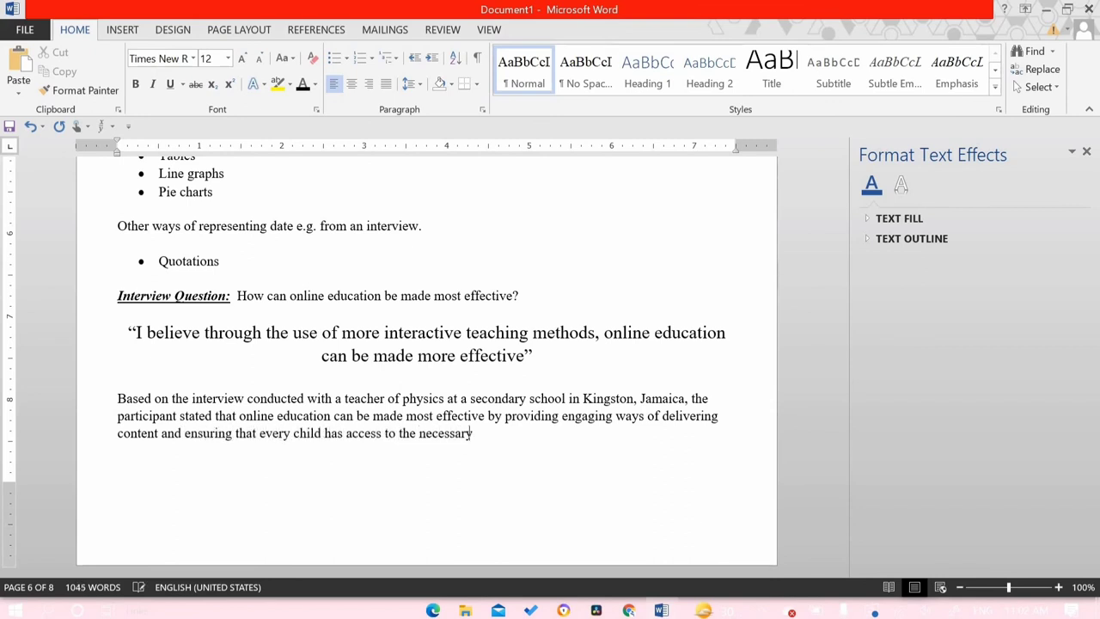
text( resources)
Justify the analysis paragraph and paste in the next page's report title.
key(shift+Up)
key(shift+Up)
key(shift+Home)
key(ctrl+j)
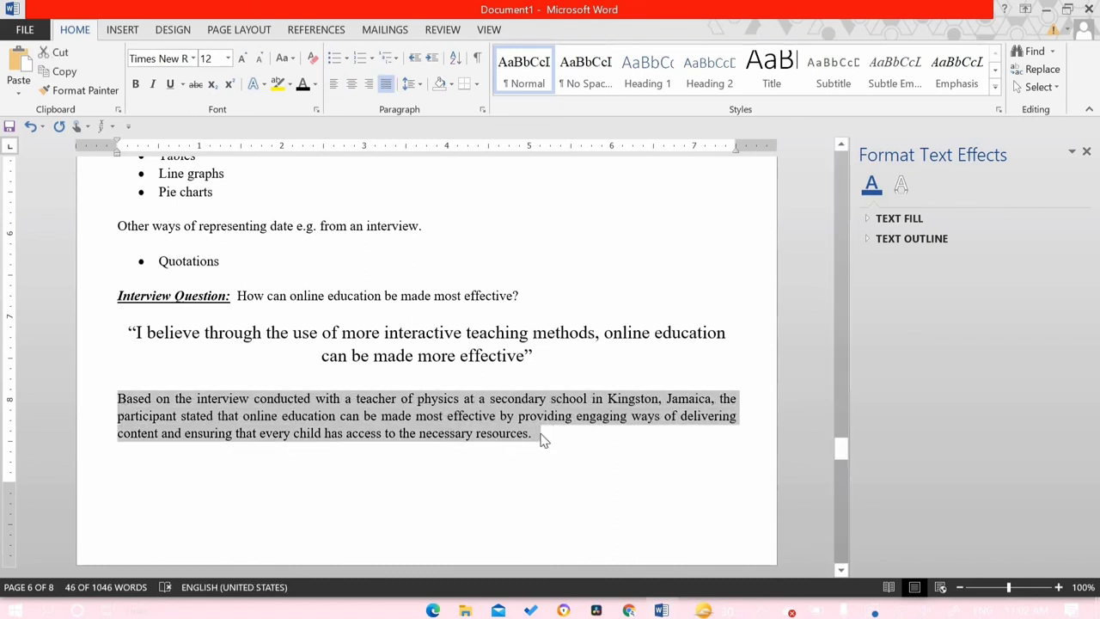
click(544, 439)
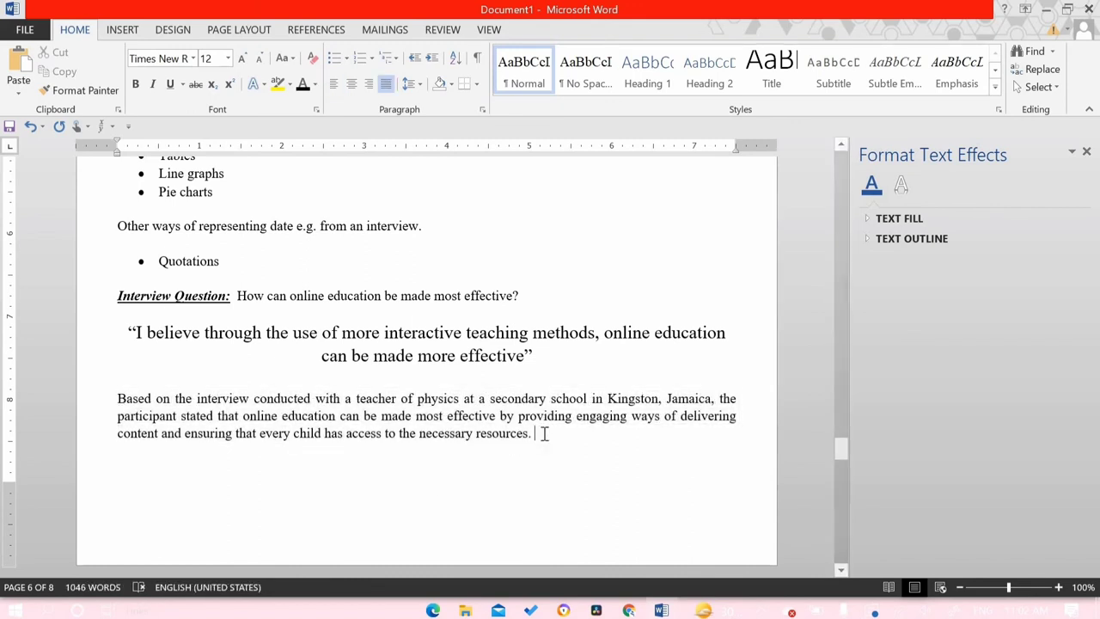
key(ctrl+v)
Add the italic 'Analysis of Data' heading with a bullet: 'Basically summarize your diagrammatic presentations'.
key(ctrl+i)
text(Analysis of Data)
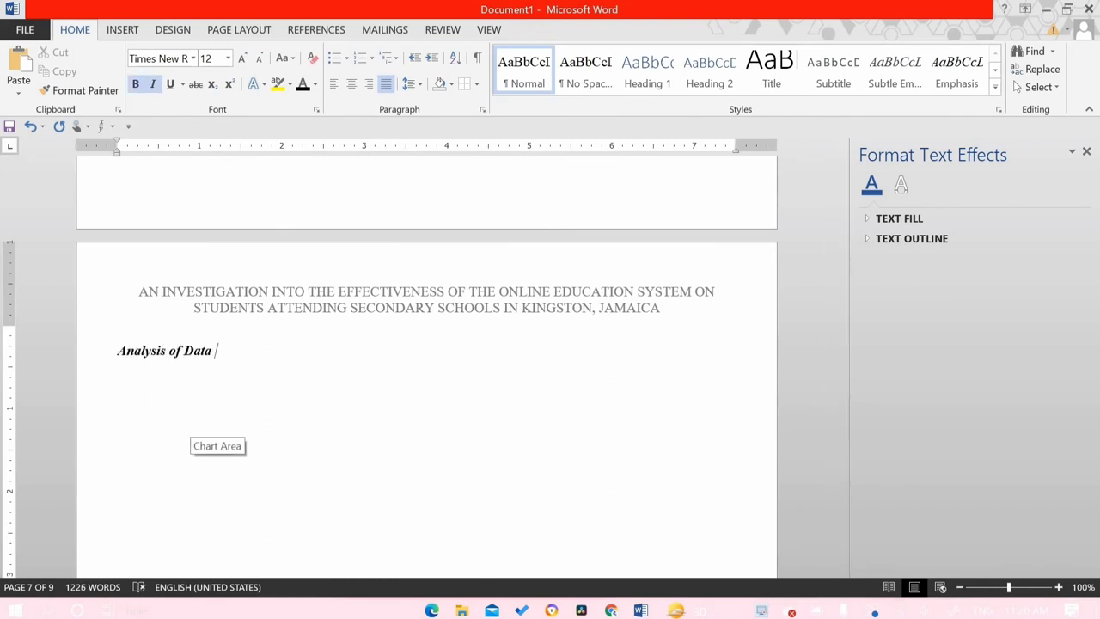
key(ctrl+b)
key(ctrl+i)
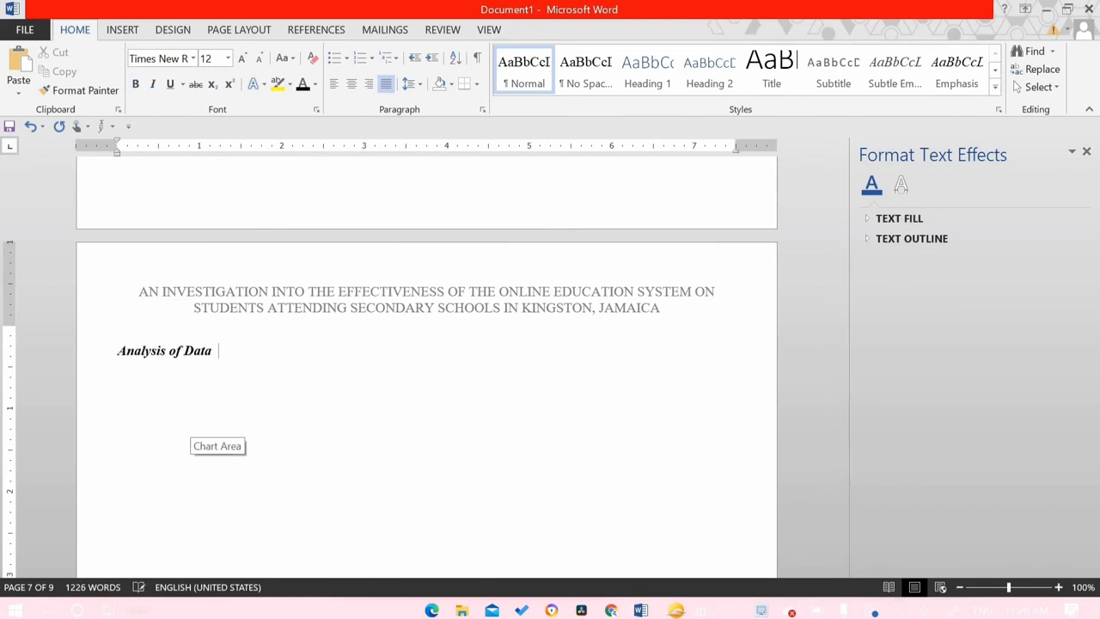
click(334, 58)
text(Basically)
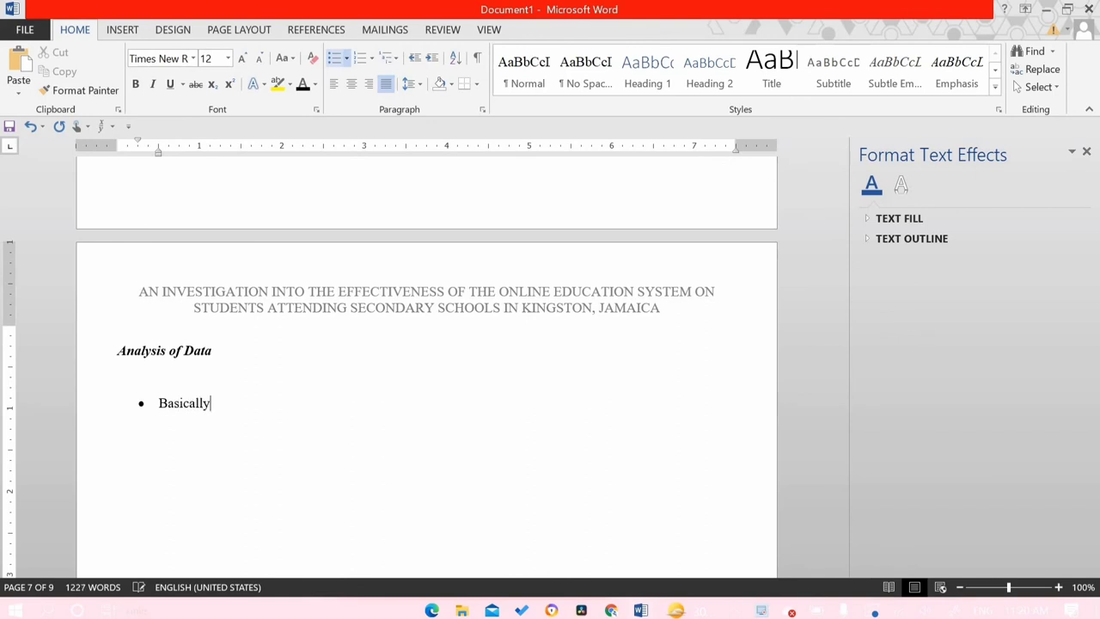
text( summarize you vi)
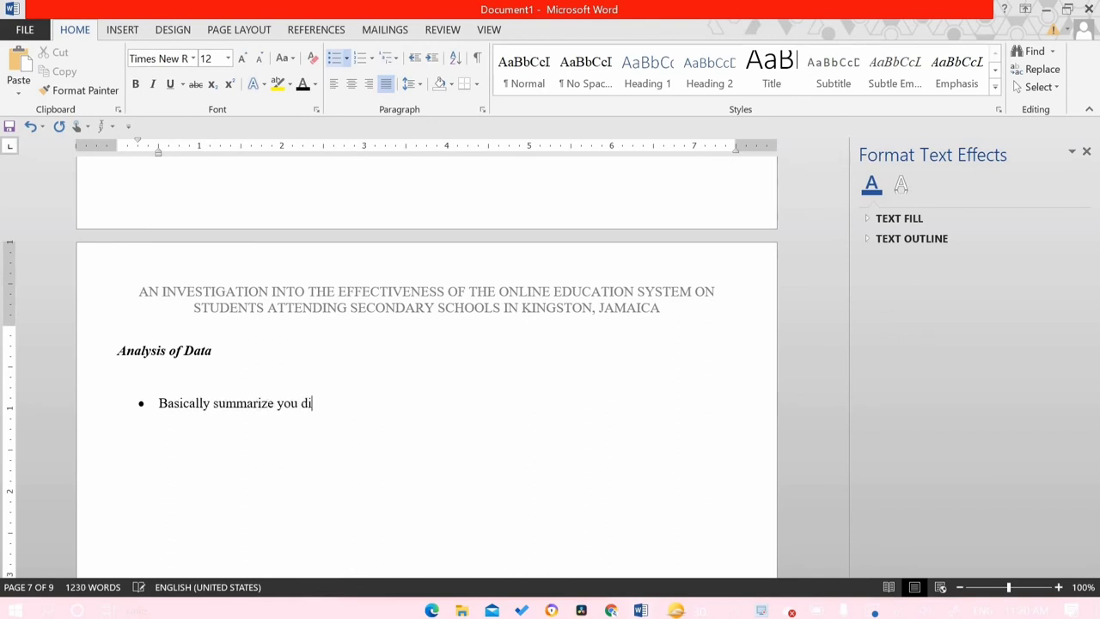
text(gramatic re)
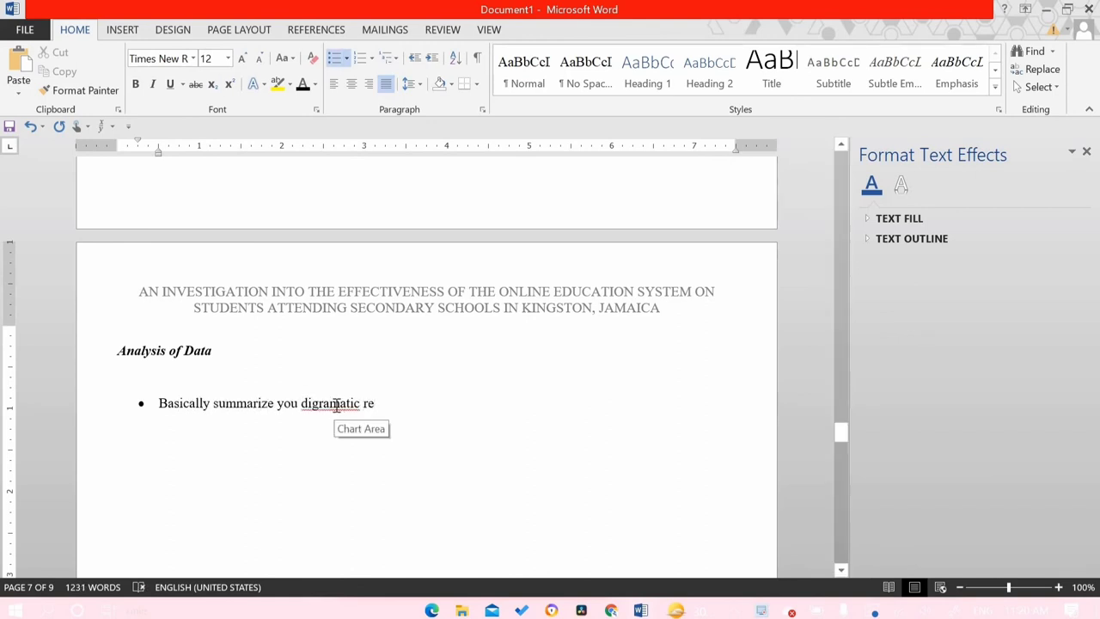
right_click(336, 404)
click(378, 421)
text(presentations.)
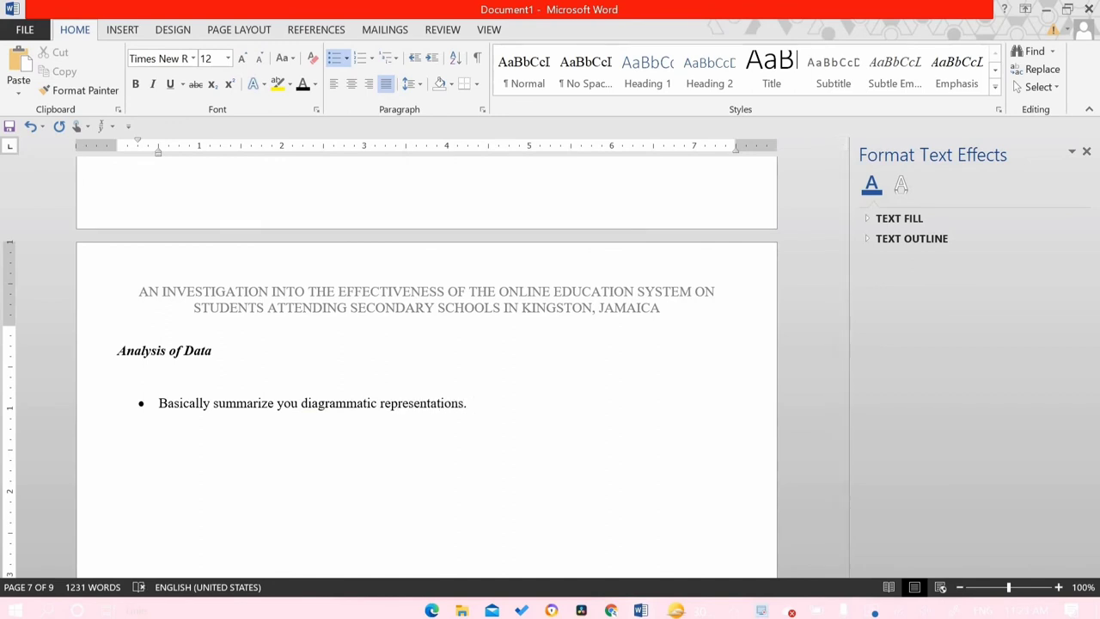
key(Down)
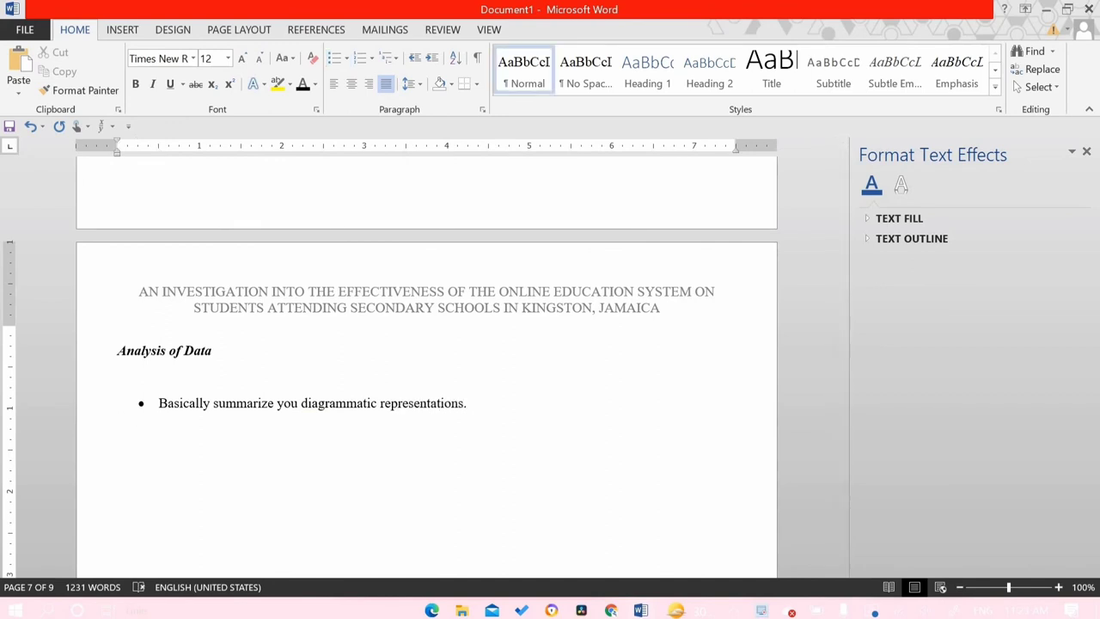
Add a bold italic 'Discussion of Findings' subheading with a bullet asking what the findings say.
key(ctrl+b)
key(ctrl+i)
text(Discussion of)
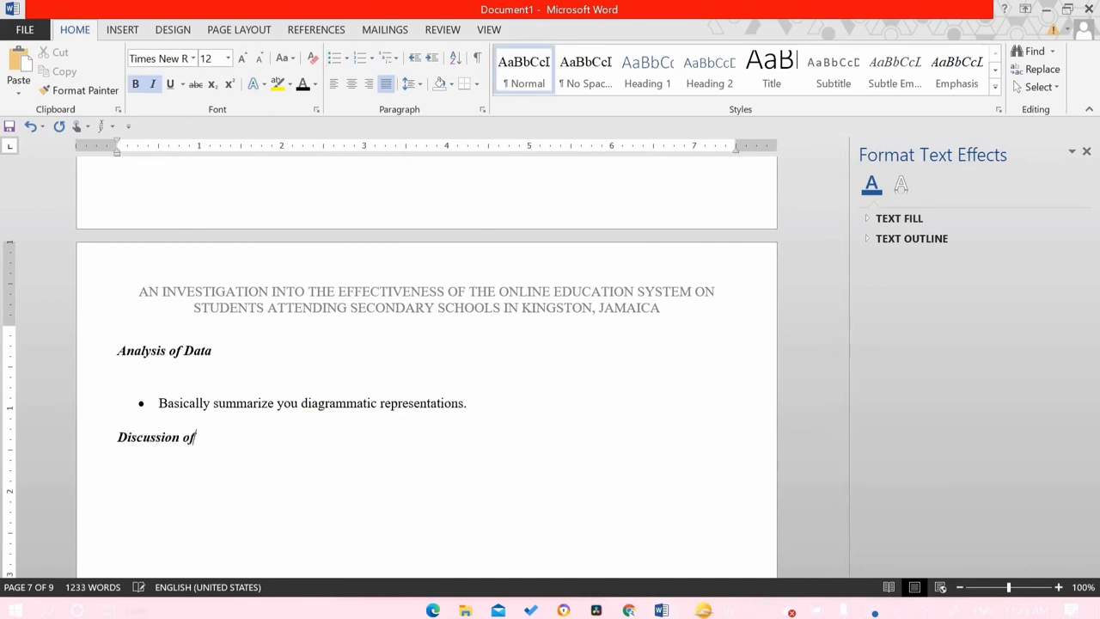
text( Findings)
key(Return)
key(ctrl+b)
key(ctrl+i)
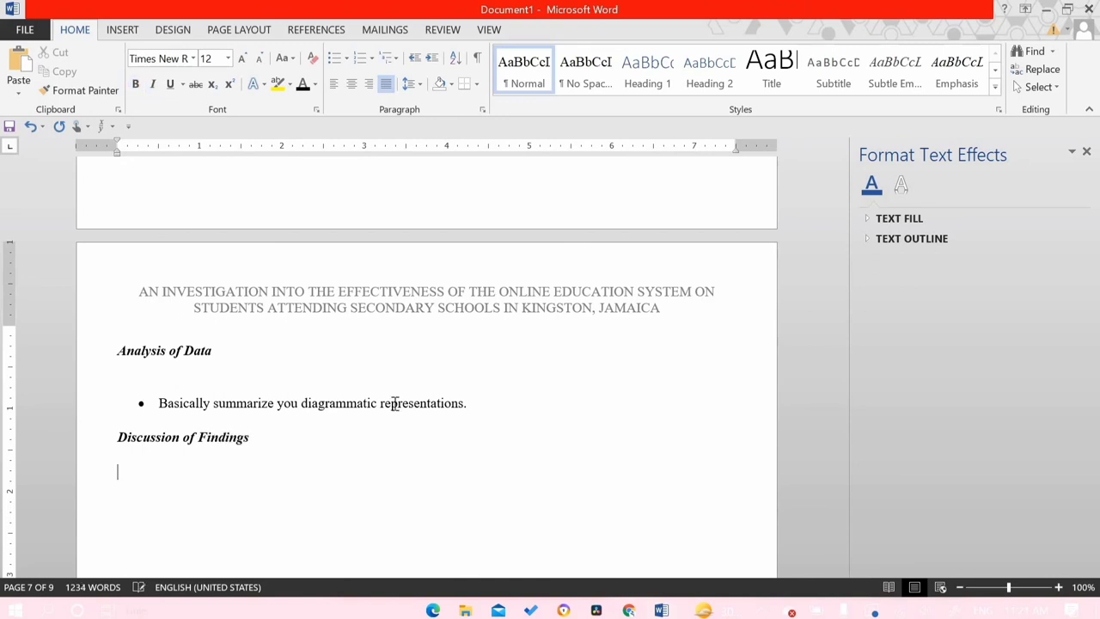
key(ctrl+shift+l)
text(What does your)
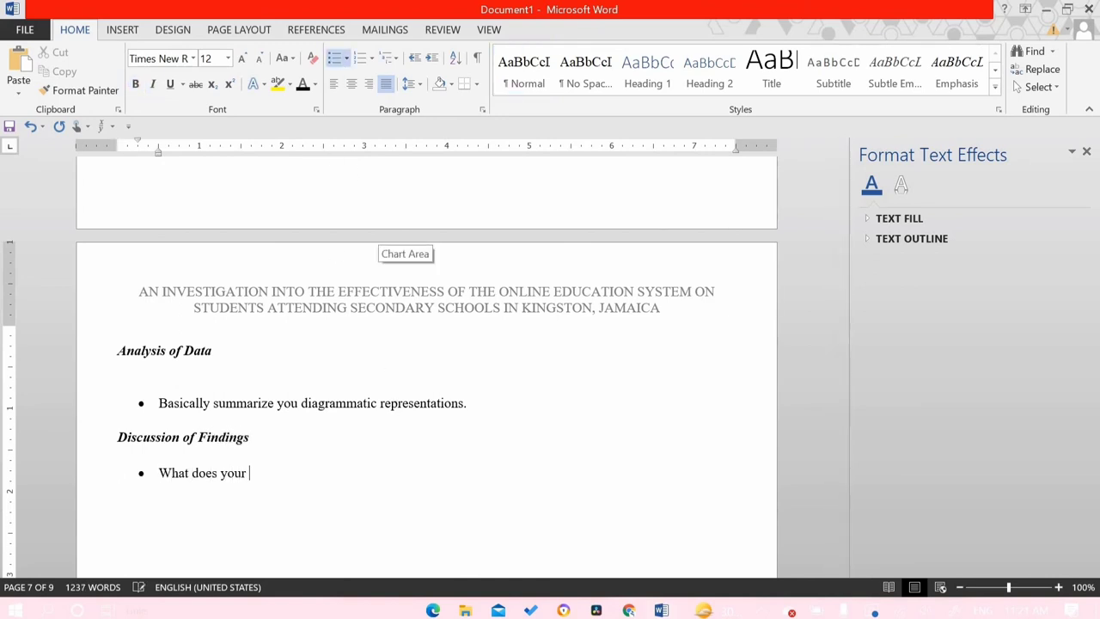
text( findings based on the data )
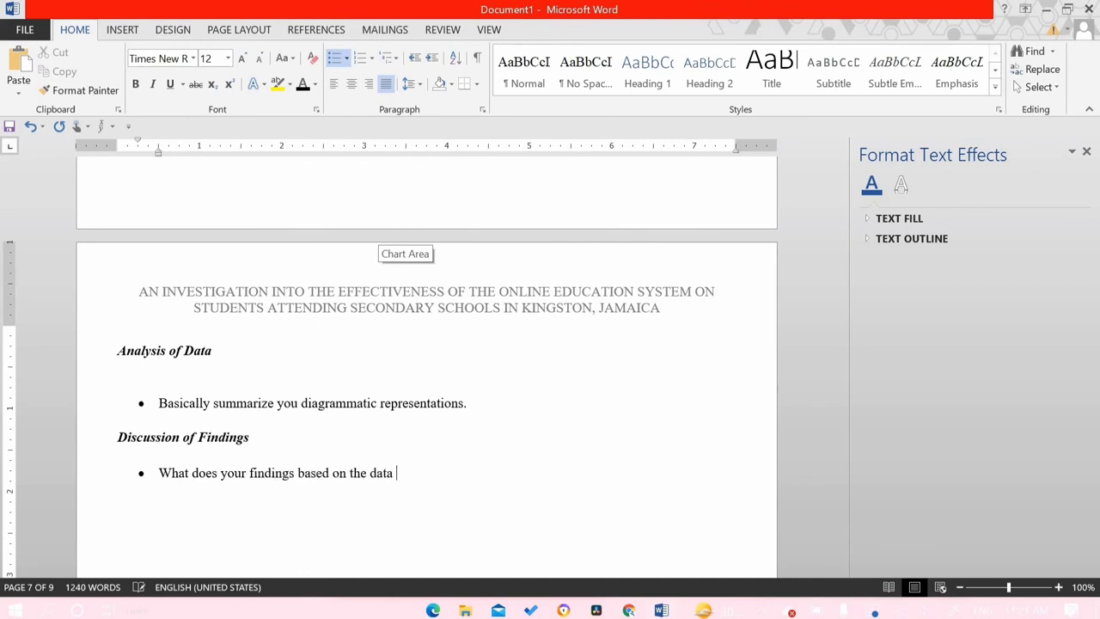
text(collected say about your)
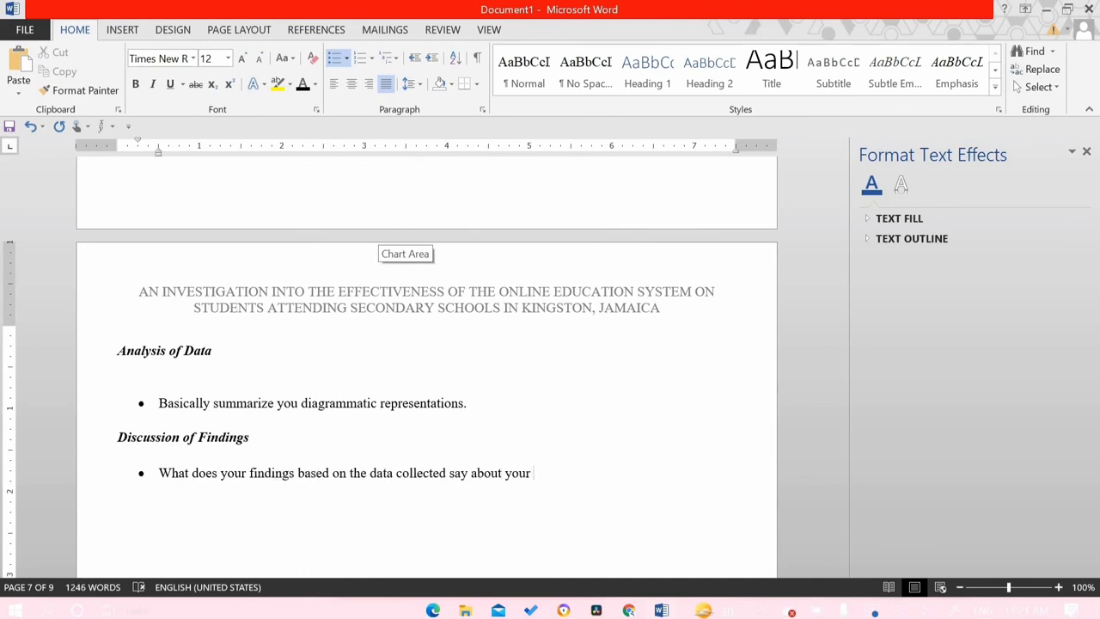
text( topic.)
key(Return)
key(Return)
key(ctrl+e)
key(ctrl+b)
key(ctrl+u)
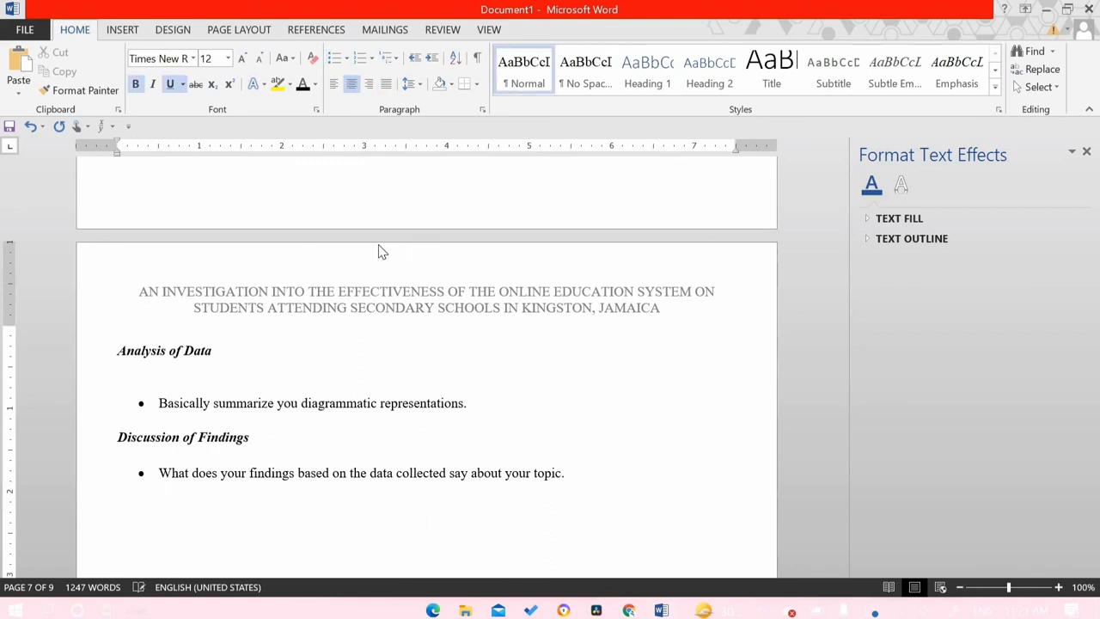
Type the centred bold underlined heading 'CONCLUSION, LIMITATIONS AND RECOMMENDATIONS'.
text(CONCLUSION)
scroll(416, 352, down, 3)
key(BackSpace)
text(, )
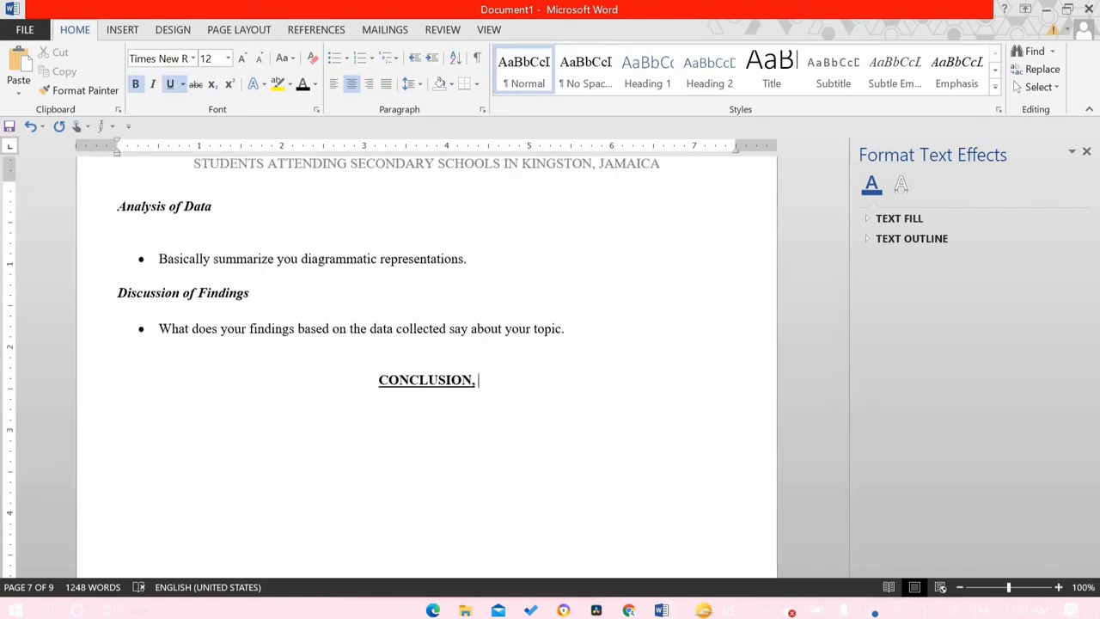
text(LIMITATIONS AND)
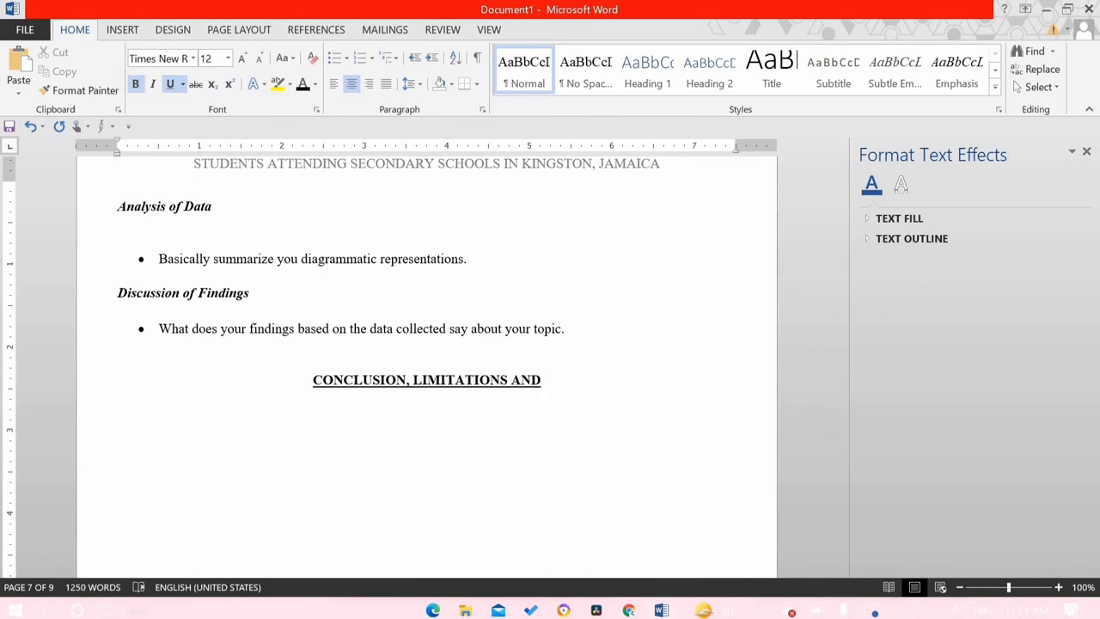
text( RECOMMENDATIONS)
key(Return)
key(ctrl+b)
key(ctrl+u)
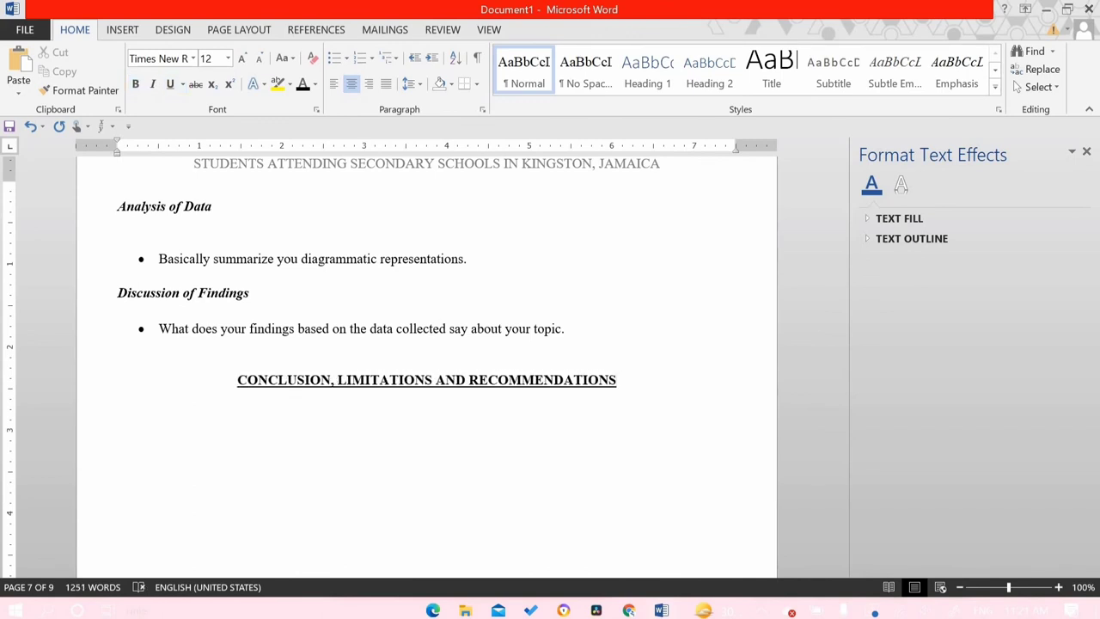
key(ctrl+l)
Add a bold italic 'Conclusion' subheading with plain text on the line below.
key(ctrl+i)
key(ctrl+b)
text(C)
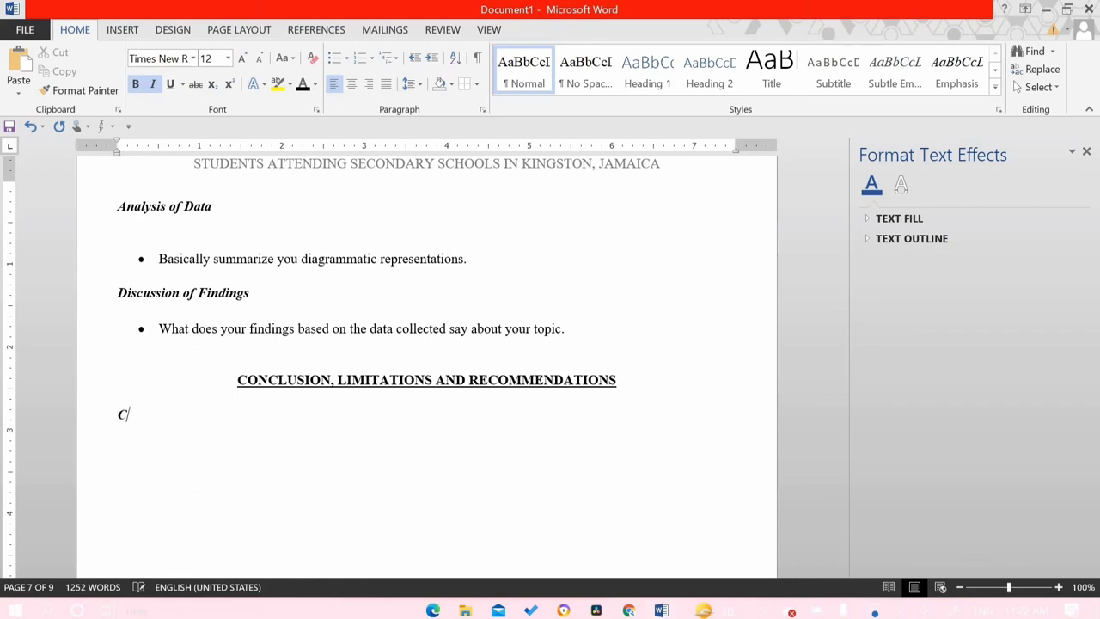
text(onclusion)
key(Return)
key(ctrl+b)
key(ctrl+i)
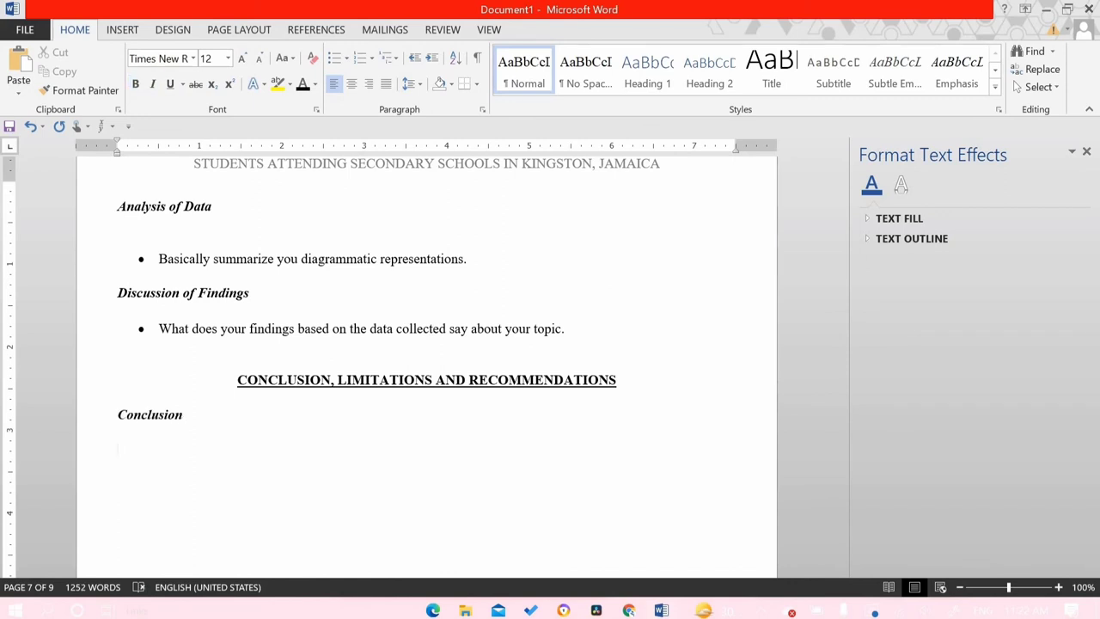
Add the Conclusion bullet 'Answer your aim/purpose of the research'.
click(334, 57)
text(Ta)
key(BackSpace)
key(BackSpace)
text(Answer)
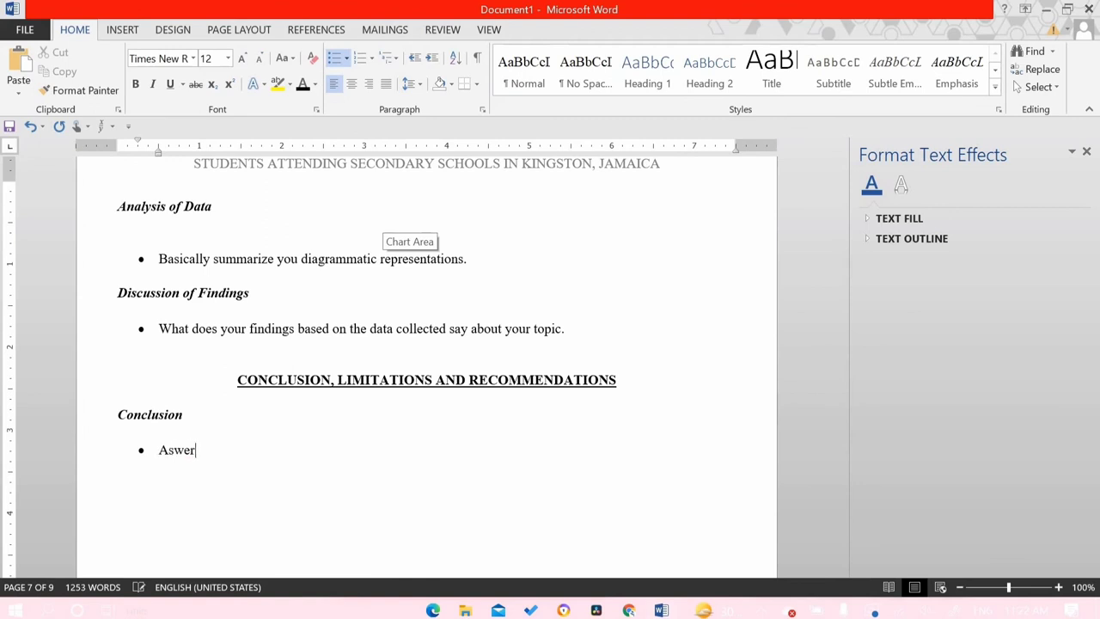
key(BackSpace)
key(BackSpace)
key(BackSpace)
key(BackSpace)
text(nswr)
key(BackSpace)
text(er yoe aim/purpose of the research)
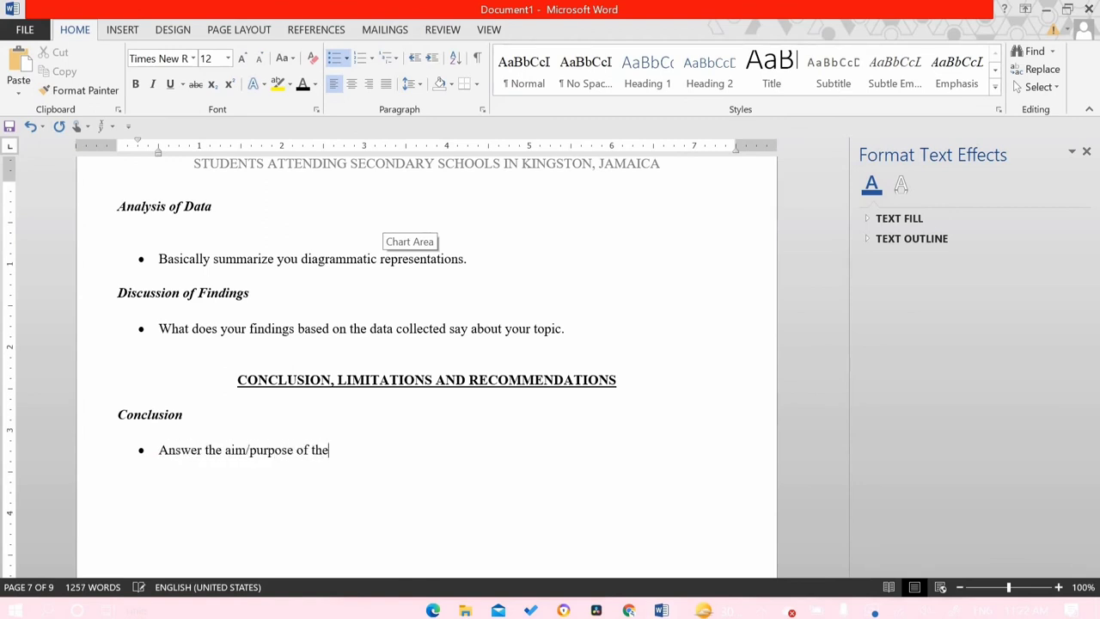
Add a bold italic 'Limitations' subheading with bullets on challenges faced and 'List 4 limitations'.
key(Return)
key(Return)
key(Return)
key(ctrl+b)
key(ctrl+i)
text(Li)
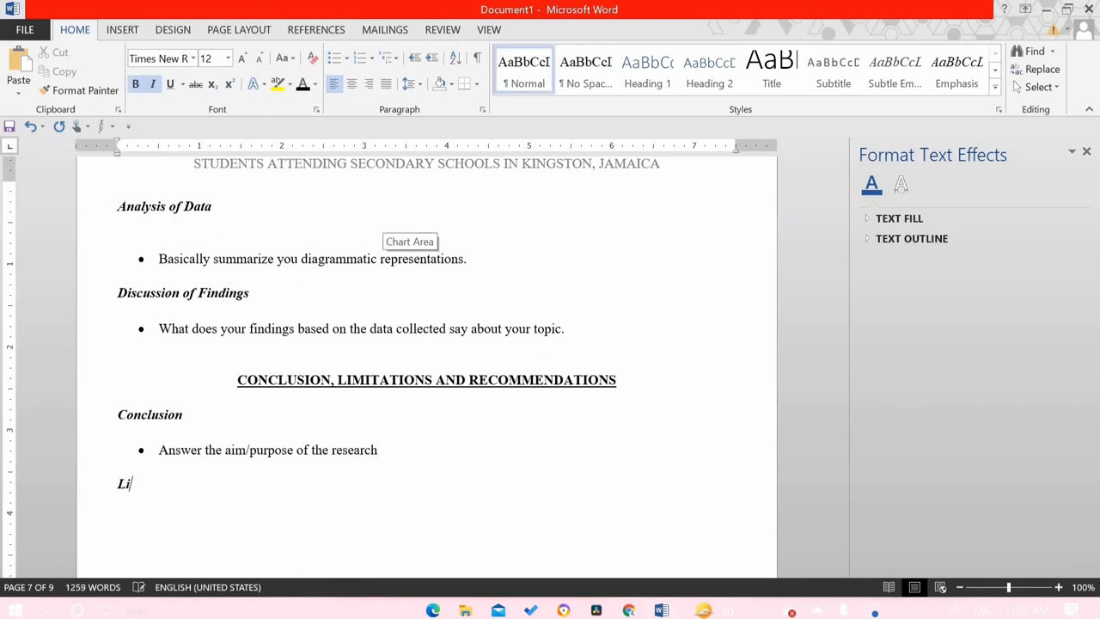
text(mitations)
key(Return)
key(ctrl+b)
key(ctrl+i)
key(ctrl+shift+l)
scroll(359, 258, down, 2)
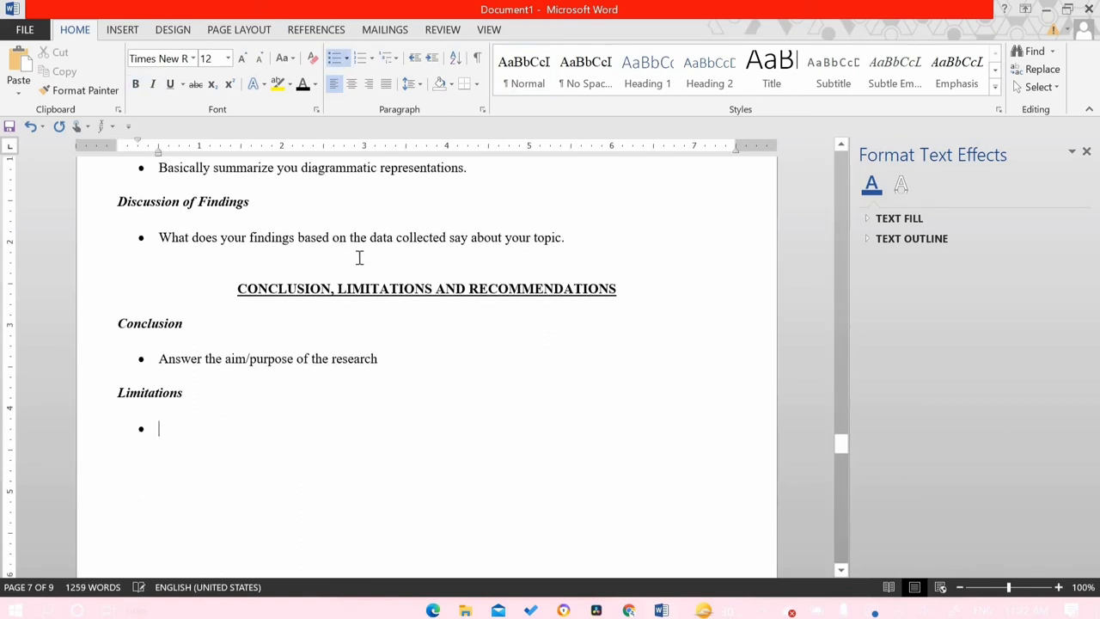
text(What were some challeng)
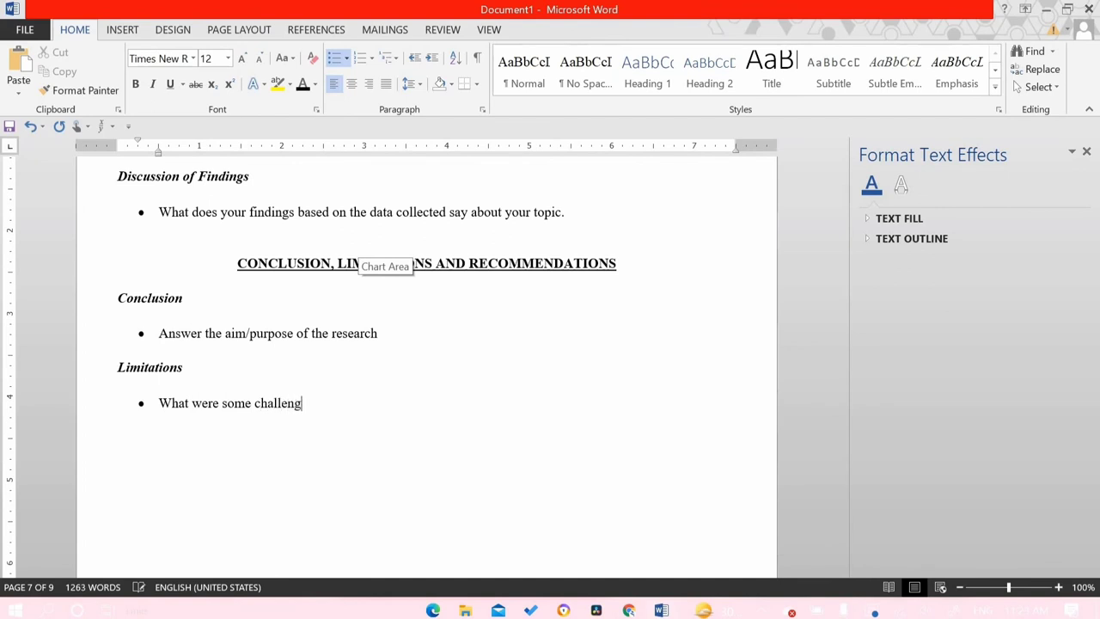
text(es you fac)
key(BackSpace)
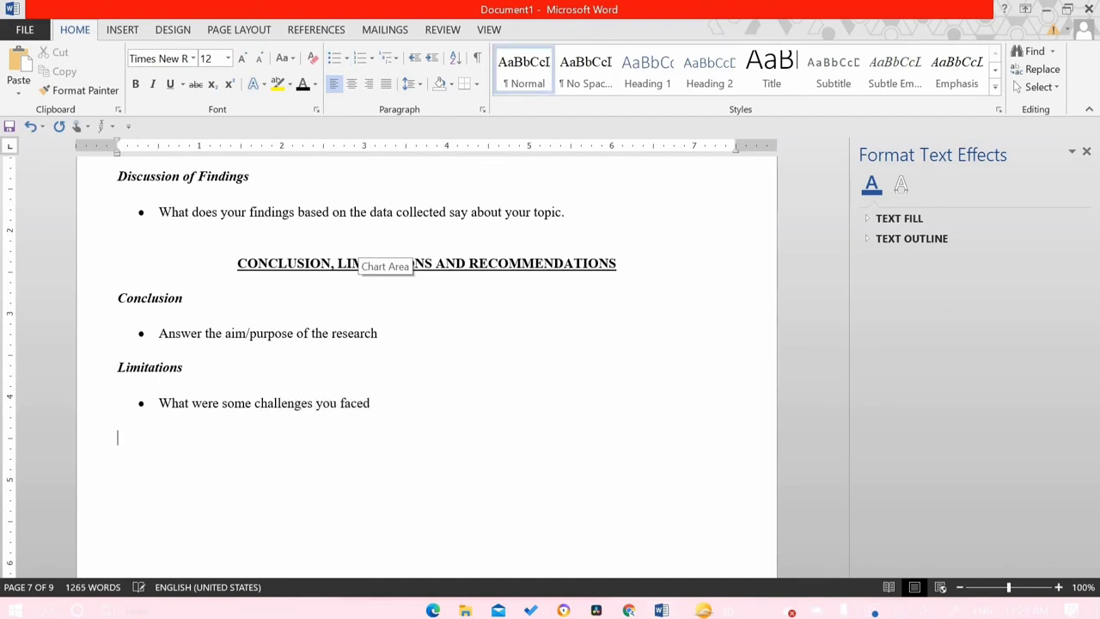
key(ctrl+shift+l)
text(List 4 limitations)
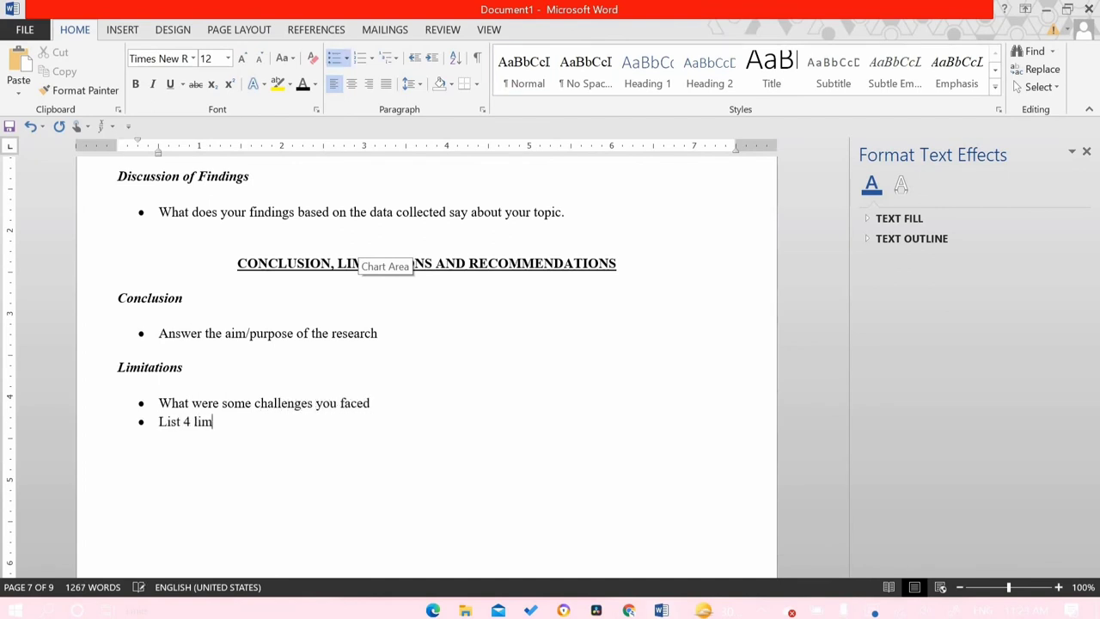
Add a 'Recommendation' subheading with bullets on fixing the problem and 'List 4 recommendations'.
key(Return)
key(Return)
text(Recommendation)
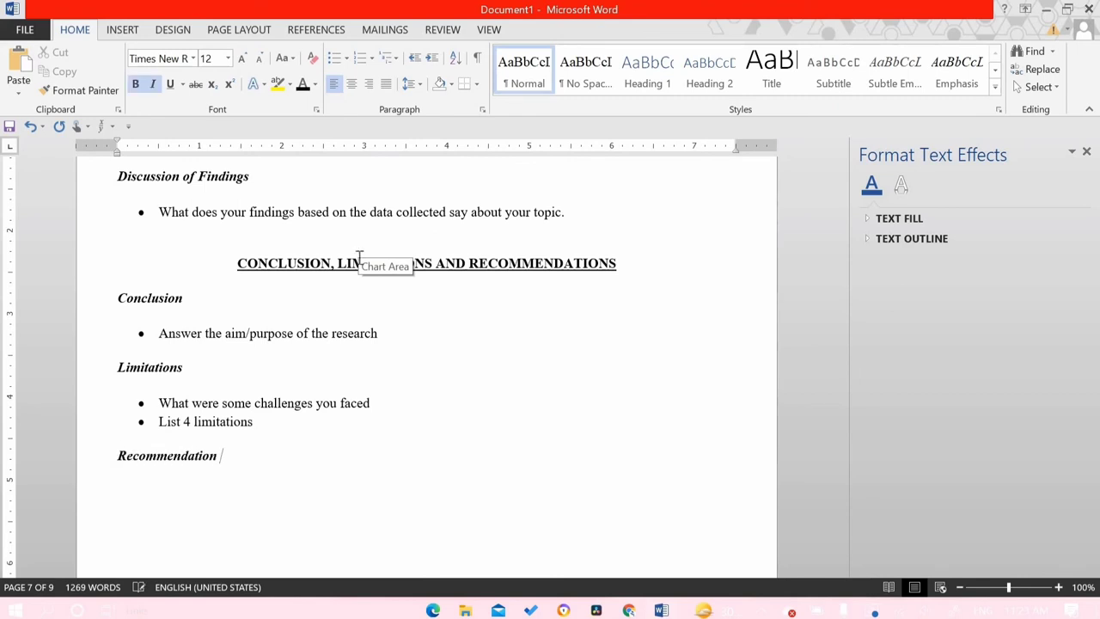
key(Return)
key(ctrl+b)
key(ctrl+i)
key(ctrl+shift+l)
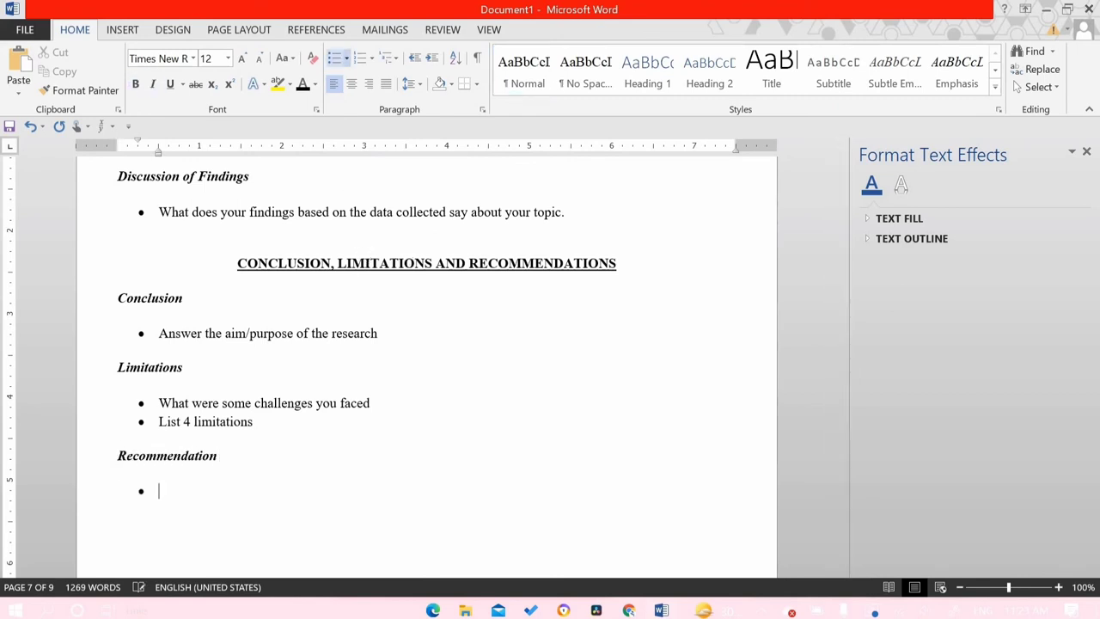
text(How do you suggest fi)
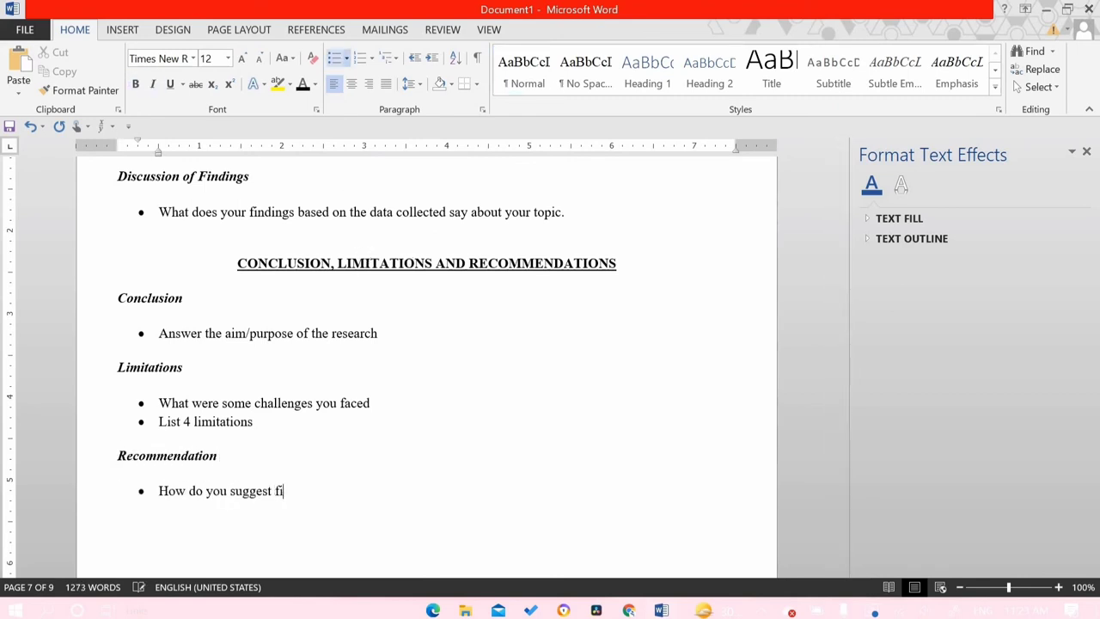
text(xing this problem?)
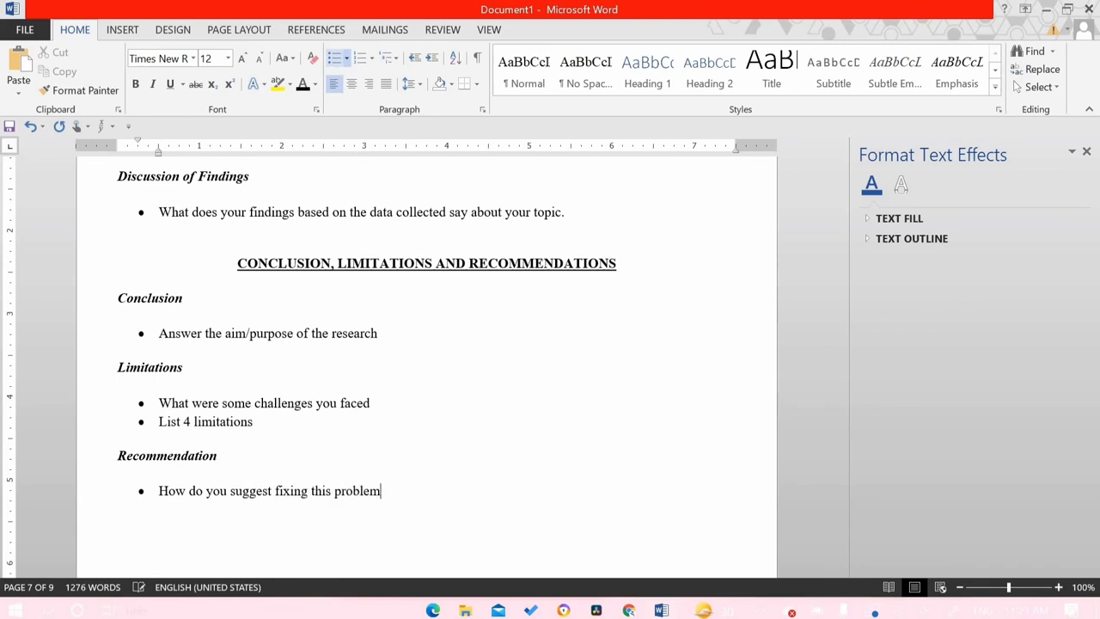
key(Return)
text(List 4 recommendations)
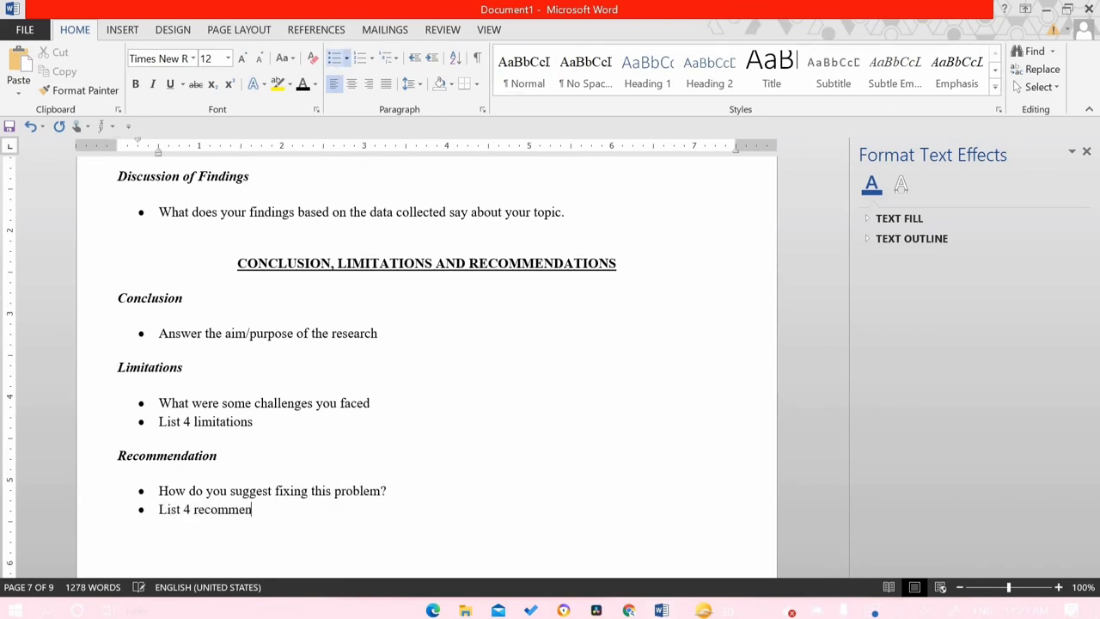